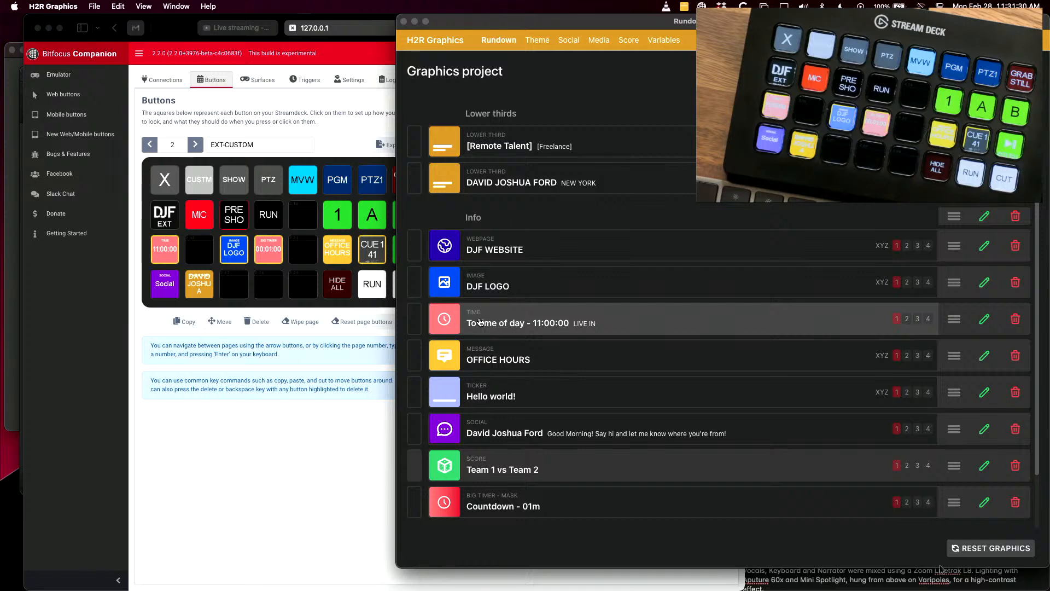
# Set the time-of-day countdown graphic to end at 12:00 with the pre message "FINISHING IN", and close its settings
pyautogui.click(582, 322)
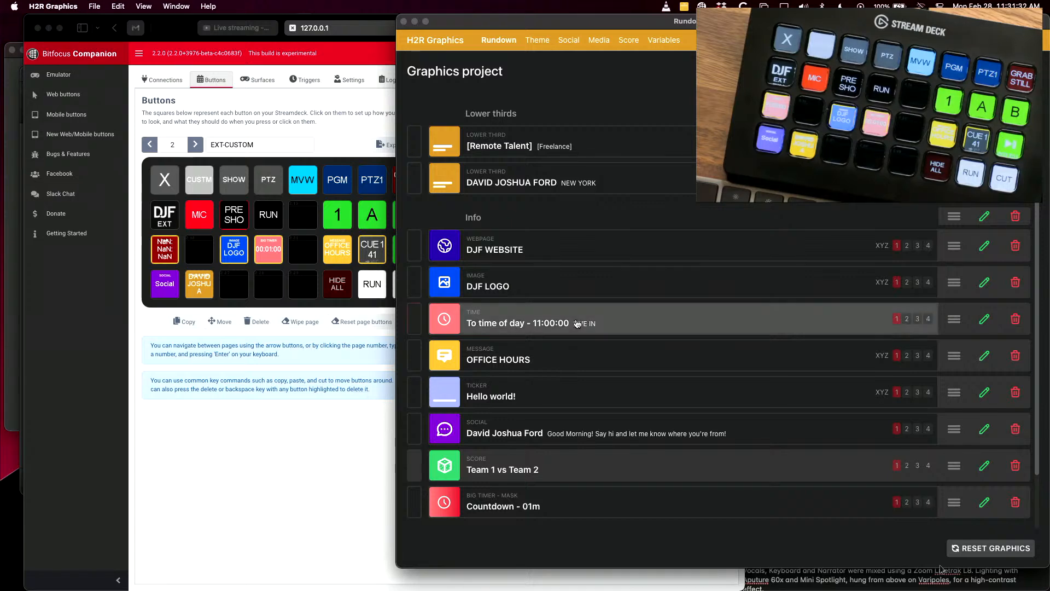
pyautogui.click(576, 322)
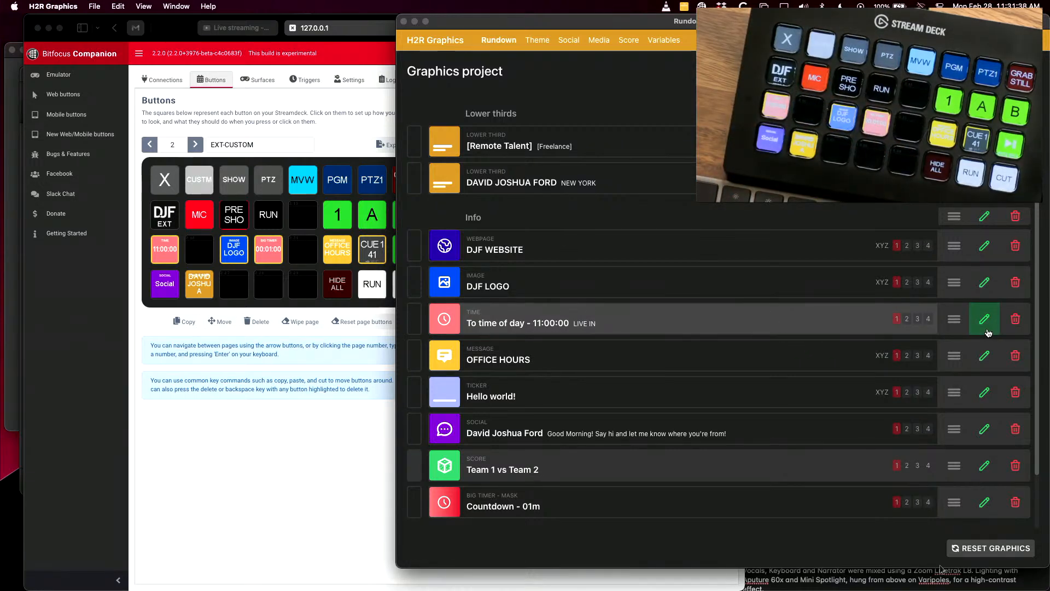
pyautogui.click(986, 320)
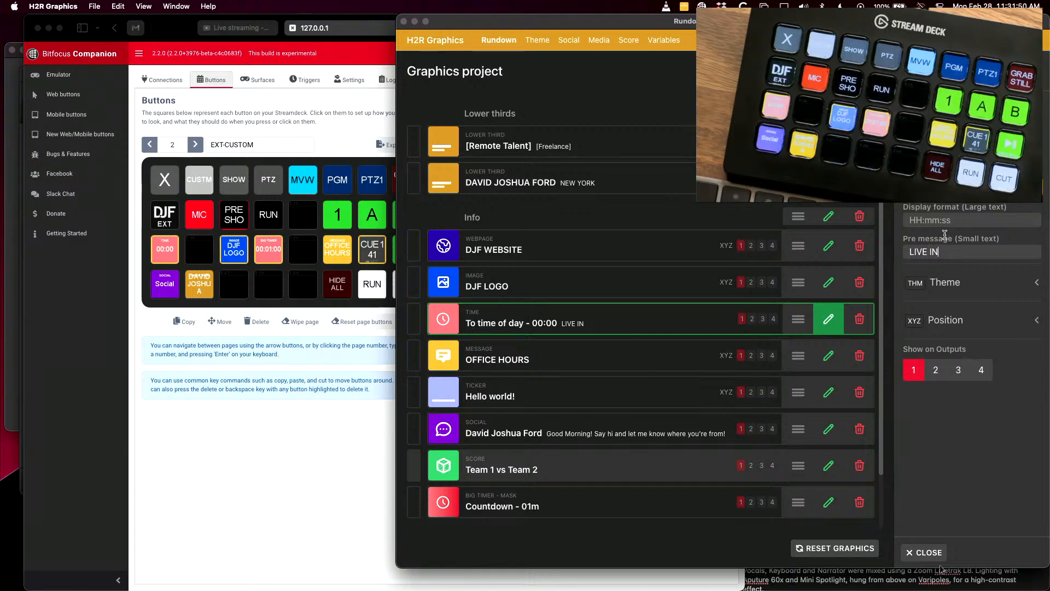
pyautogui.press('super+a')
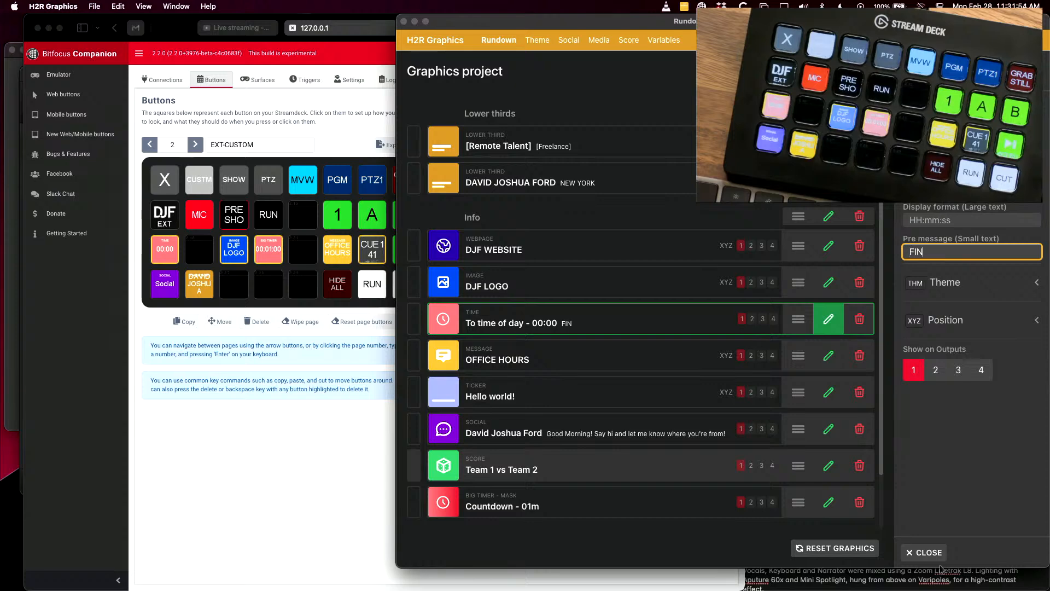
pyautogui.write('FINISHING IN')
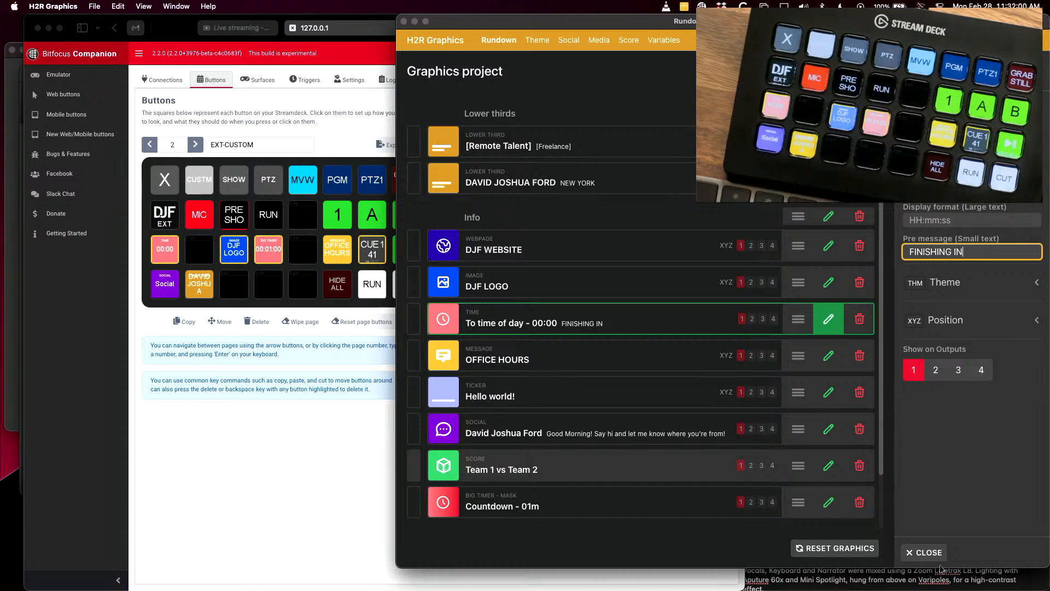
pyautogui.click(963, 438)
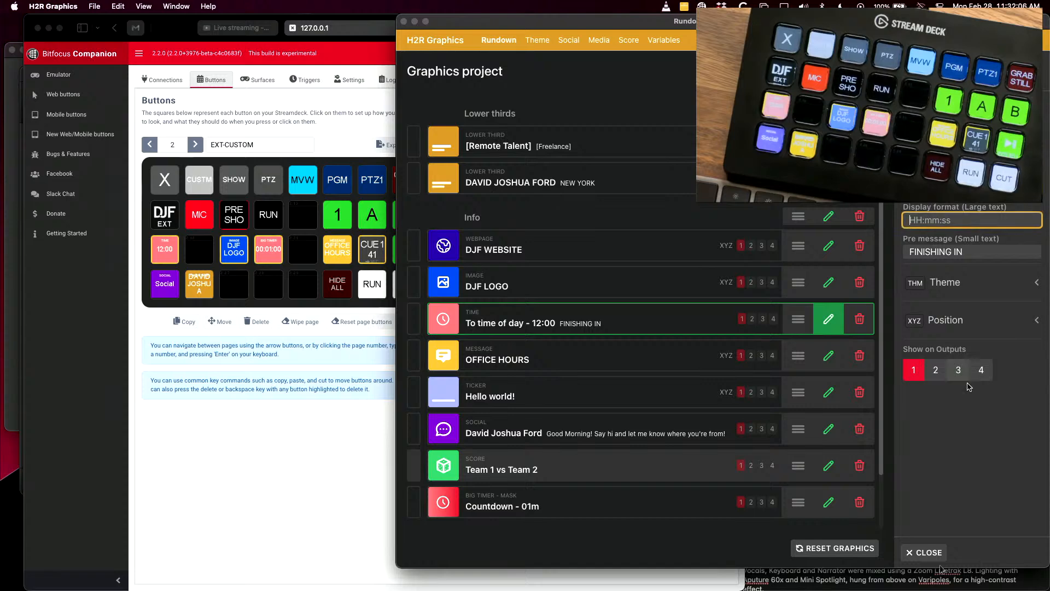
pyautogui.click(937, 552)
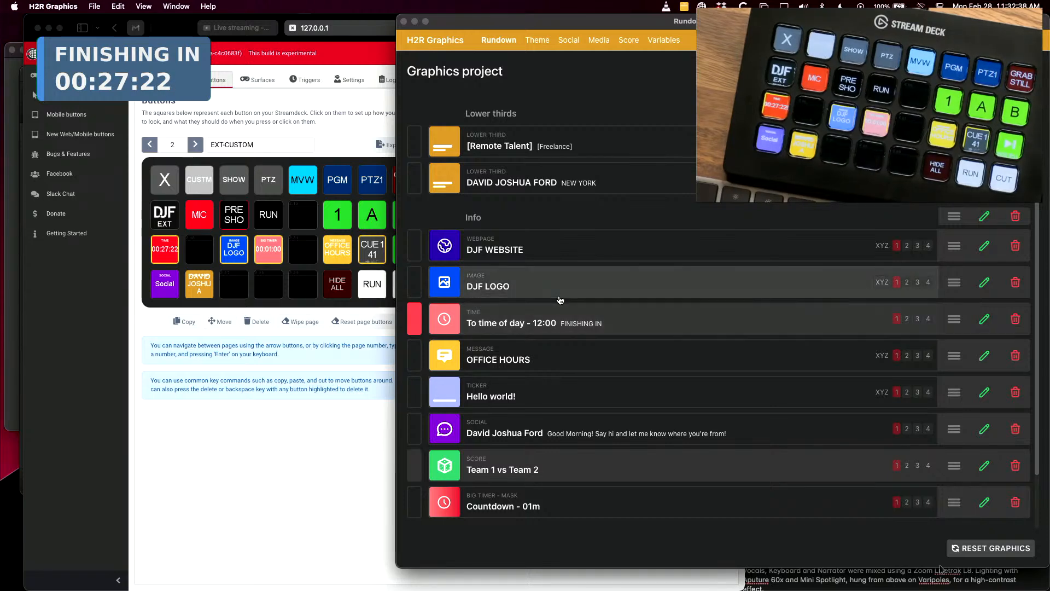
# Switch to the Bitfocus Companion browser window, then reposition and narrow it beside the graphics rundown
pyautogui.click(253, 216)
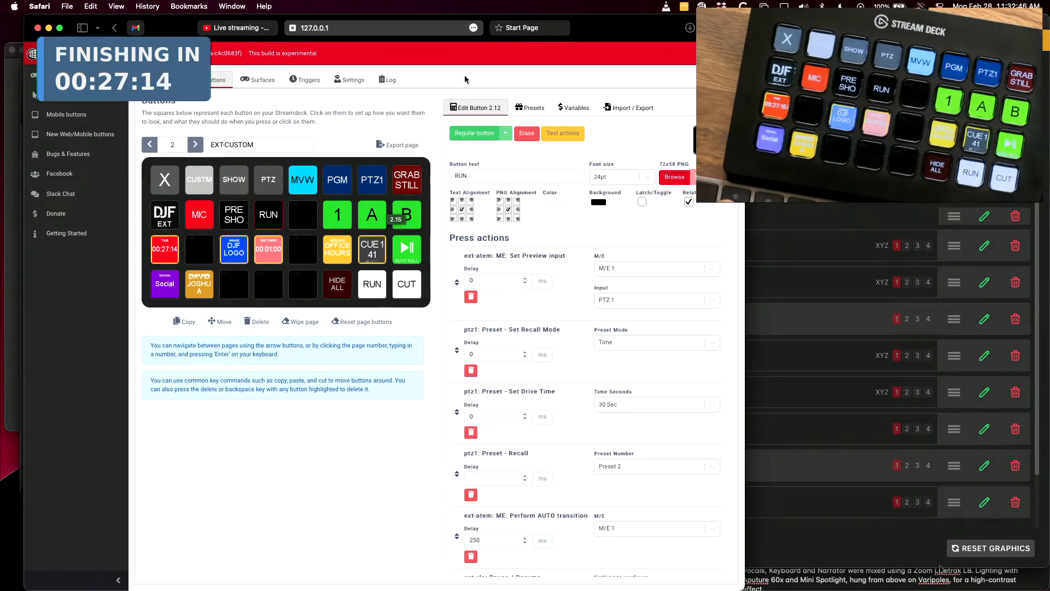
pyautogui.moveTo(589, 34); pyautogui.dragTo(562, 23)
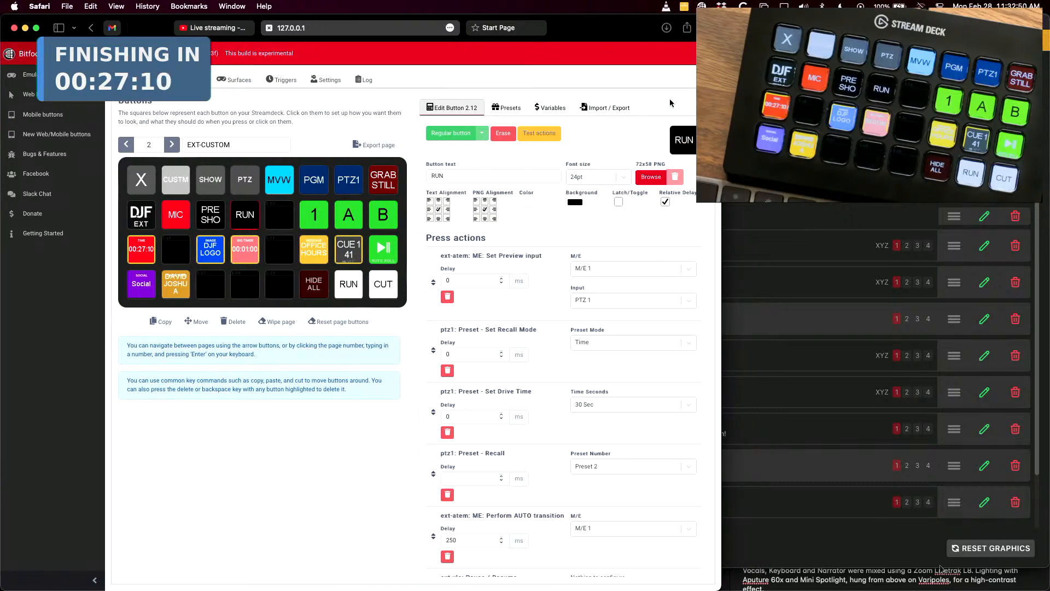
pyautogui.moveTo(721, 568); pyautogui.dragTo(703, 569)
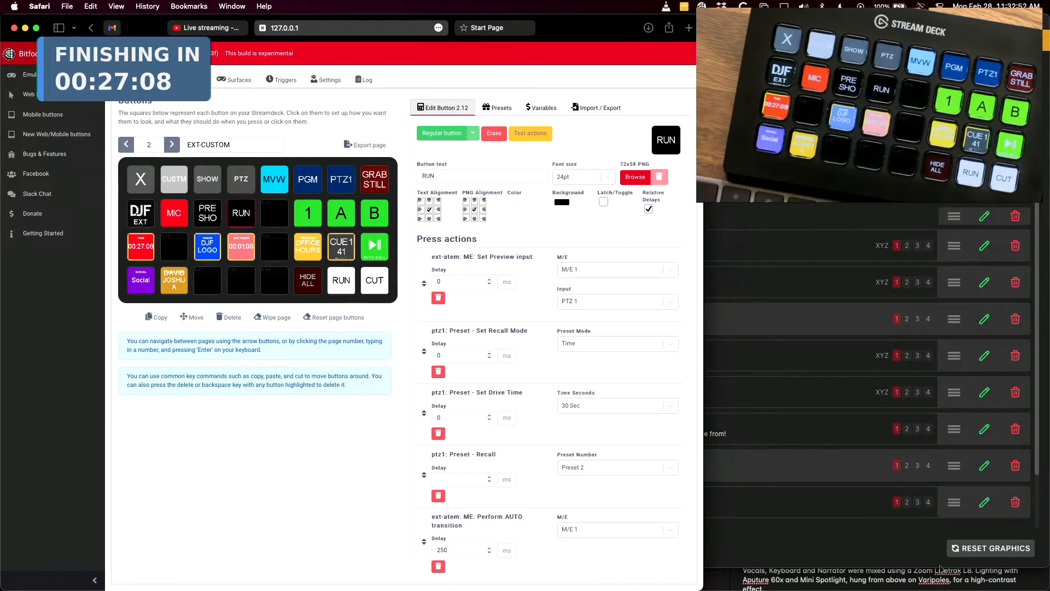
pyautogui.moveTo(704, 142)
pyautogui.mouseDown()
pyautogui.moveTo(687, 143)
pyautogui.moveTo(696, 142)
pyautogui.mouseUp()
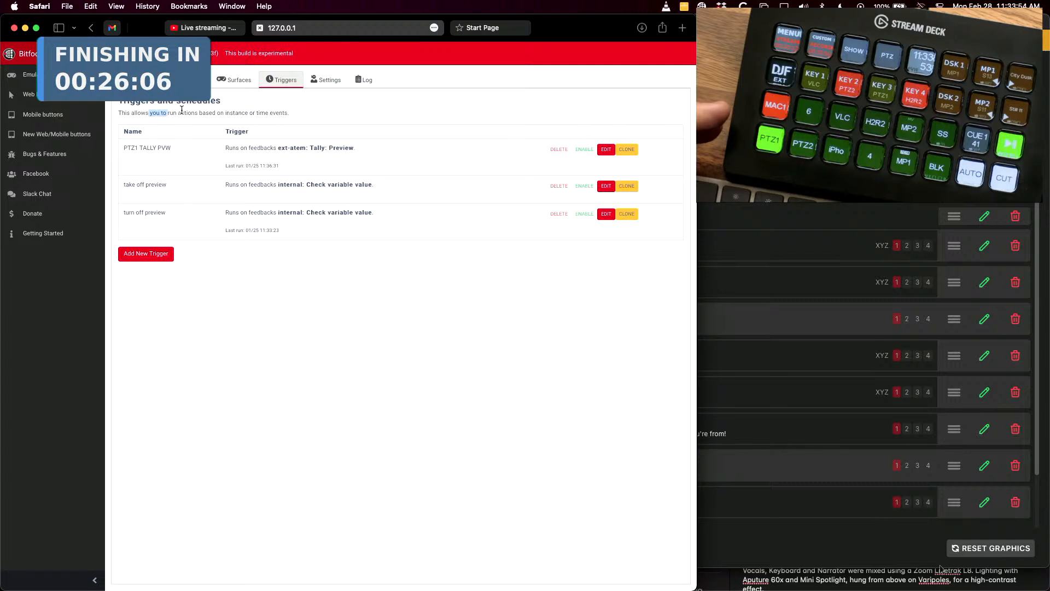
# Return from the triggers page to the EXT-CUSTOM button grid and open the RUN button for editing
pyautogui.click(251, 114)
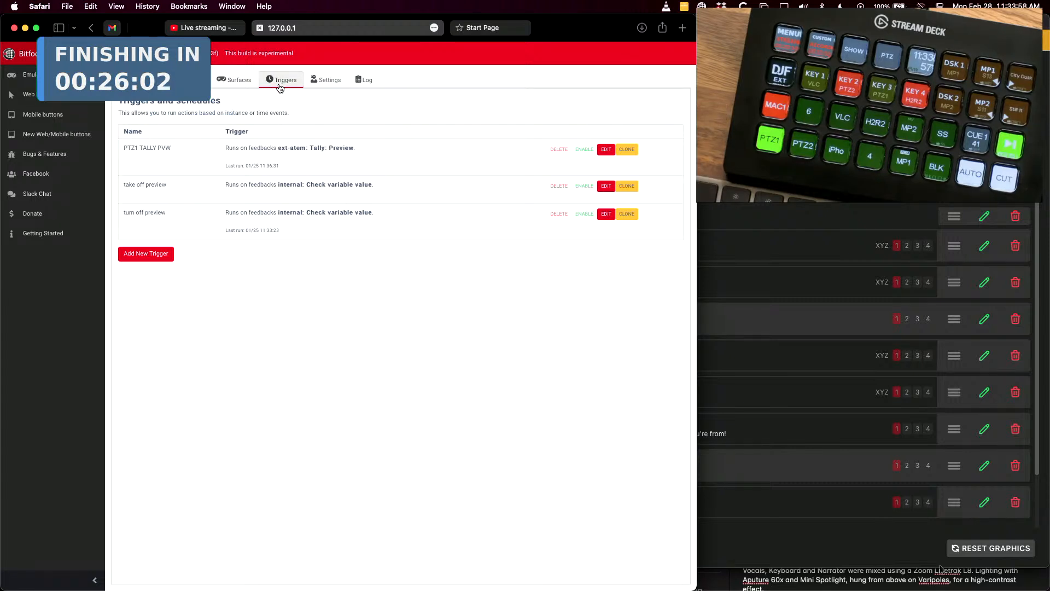
pyautogui.click(141, 79)
pyautogui.click(190, 80)
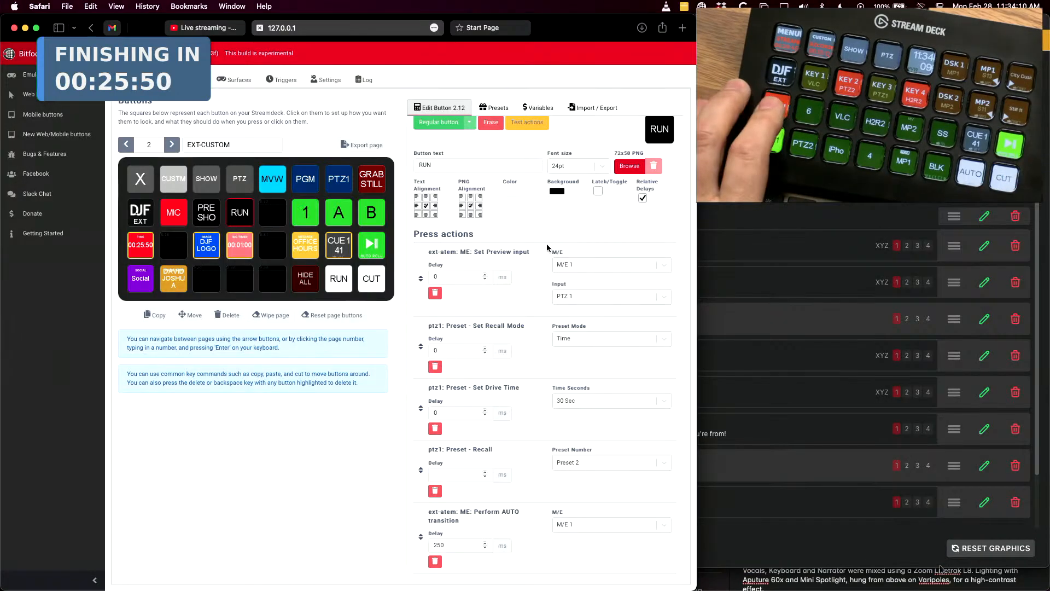
pyautogui.click(241, 213)
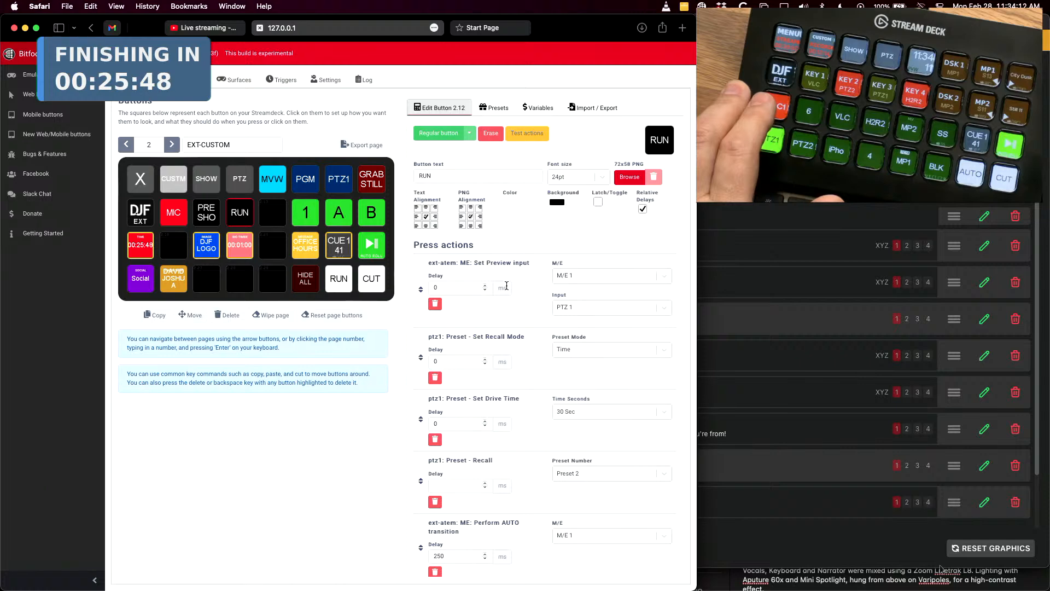
# Examine the RUN button's PTZ press actions, including the choices for recall mode and preset number
pyautogui.scroll(-4, 533, 293)
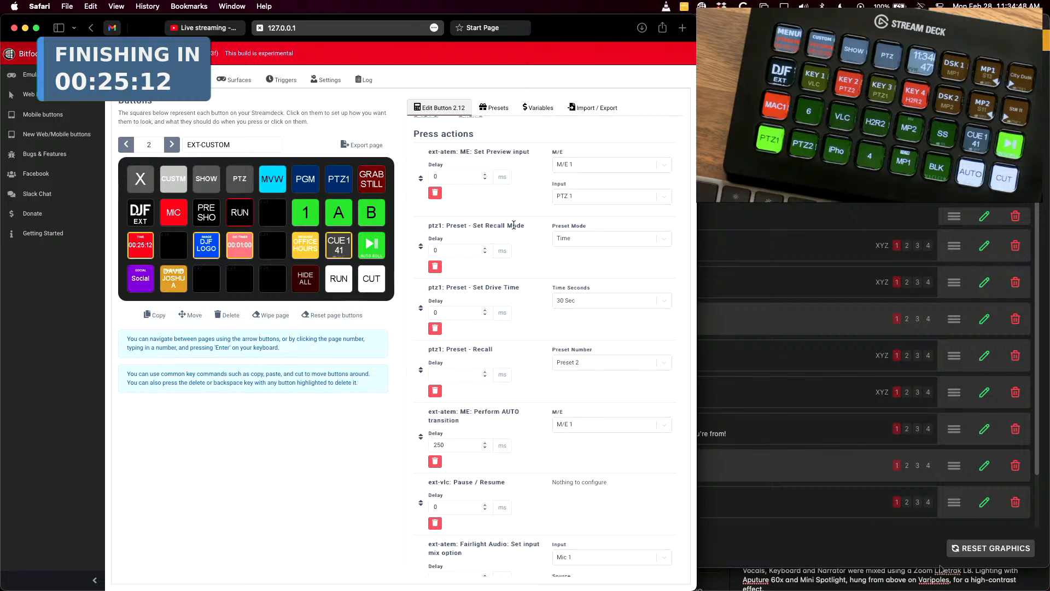
pyautogui.click(584, 242)
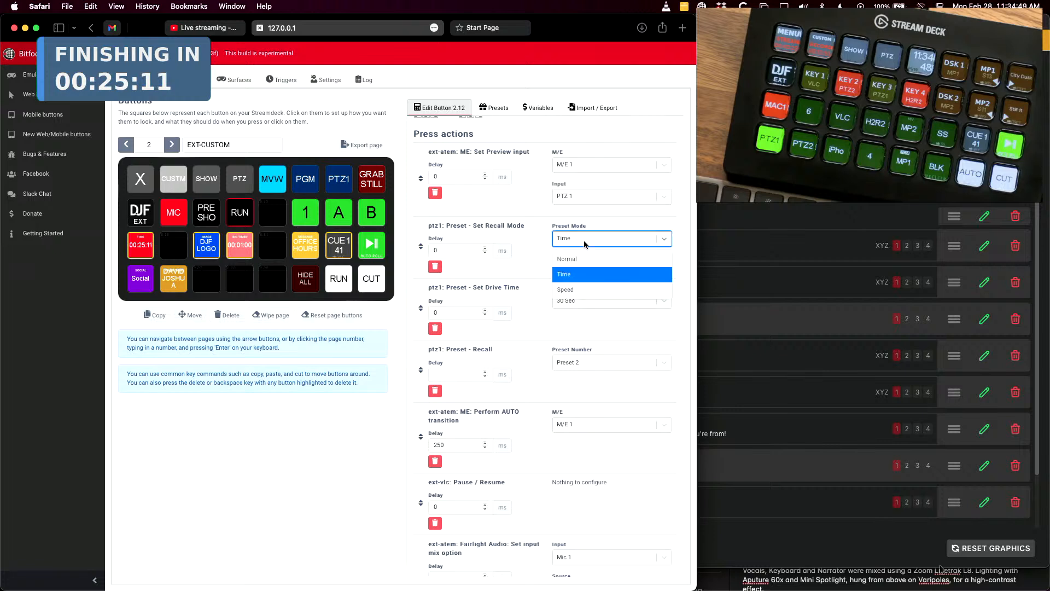
pyautogui.click(580, 272)
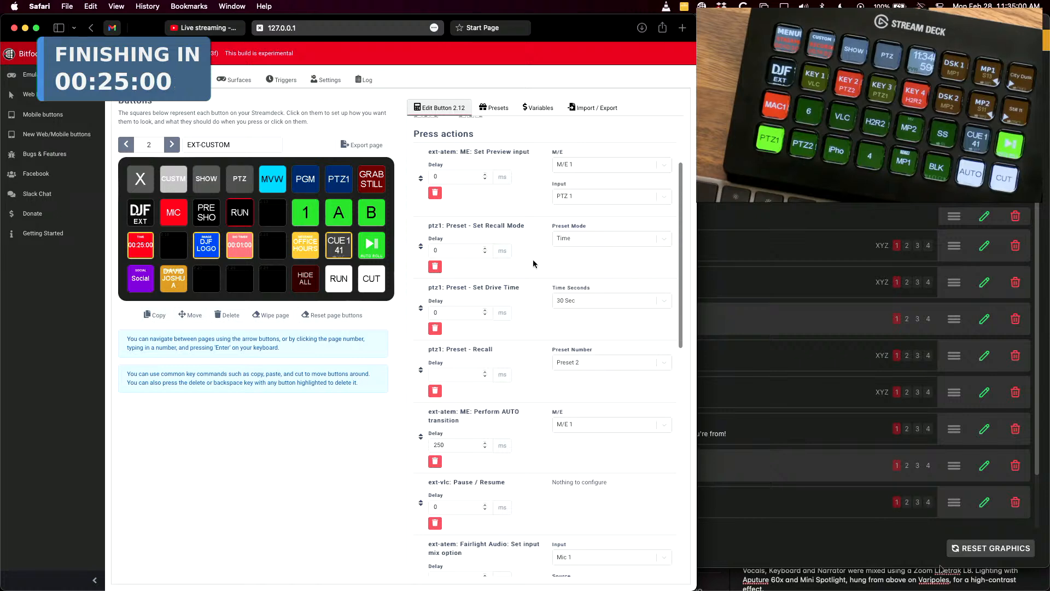
pyautogui.scroll(-3, 533, 263)
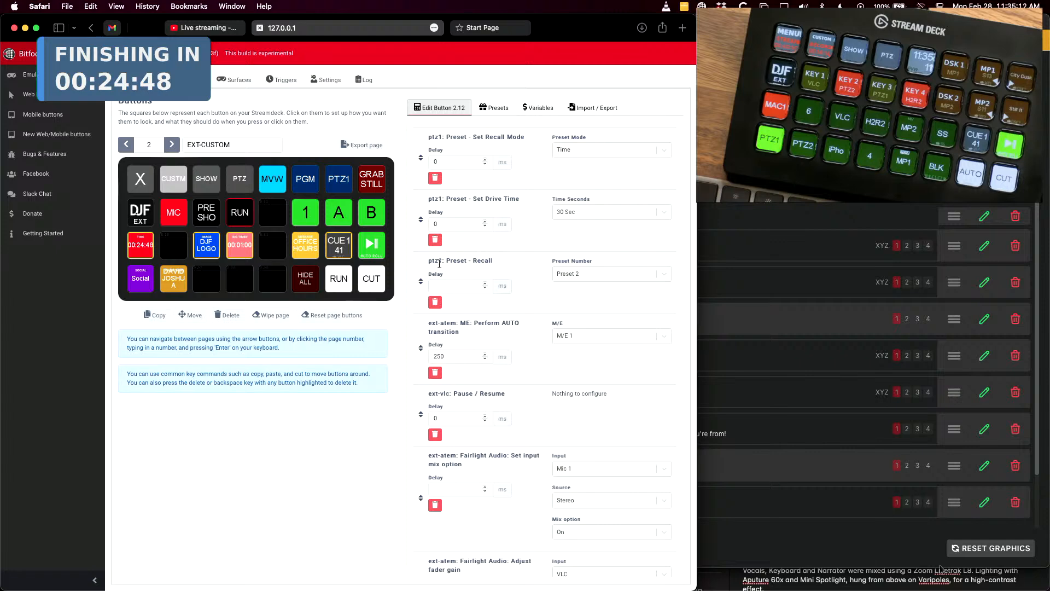
pyautogui.click(591, 279)
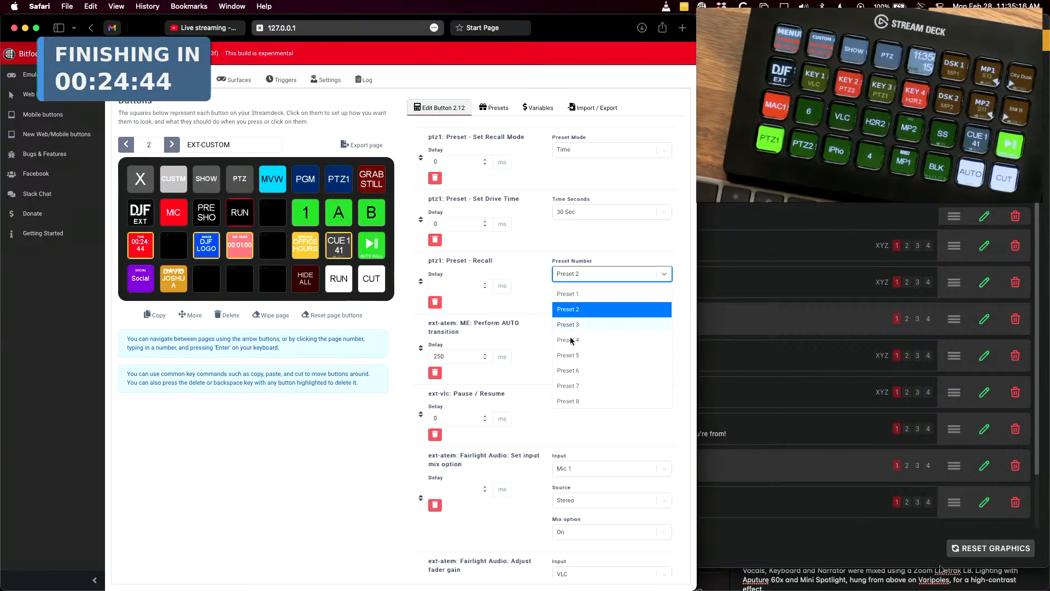
pyautogui.click(541, 252)
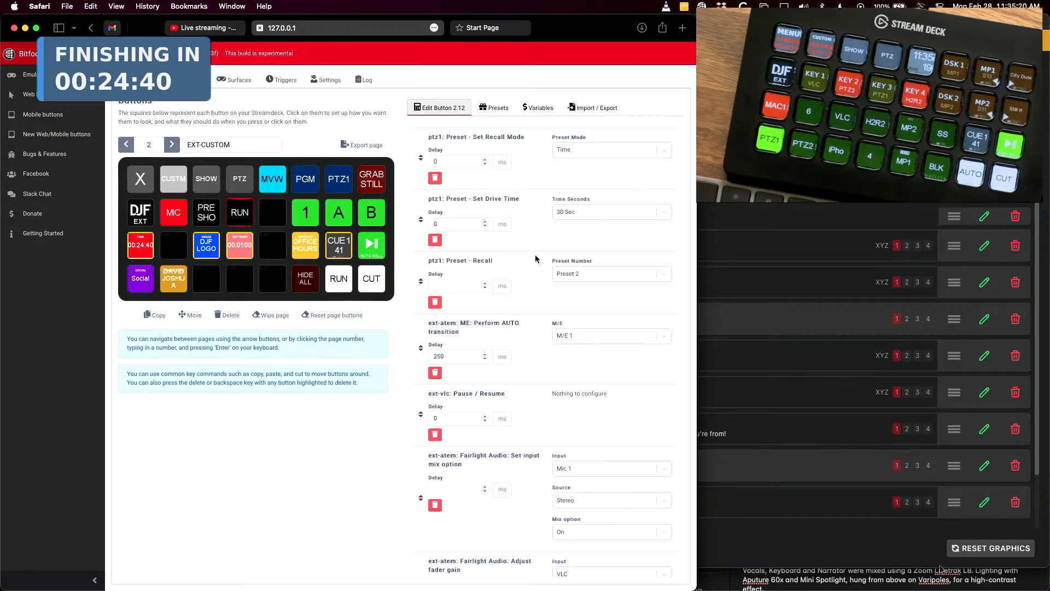
pyautogui.scroll(-2, 536, 304)
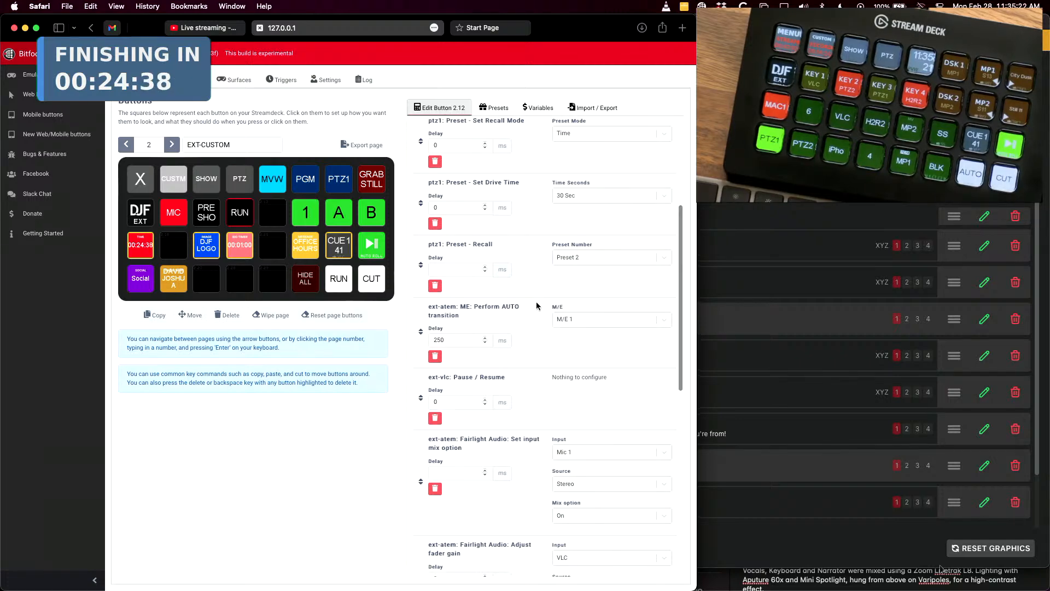
pyautogui.scroll(1, 537, 306)
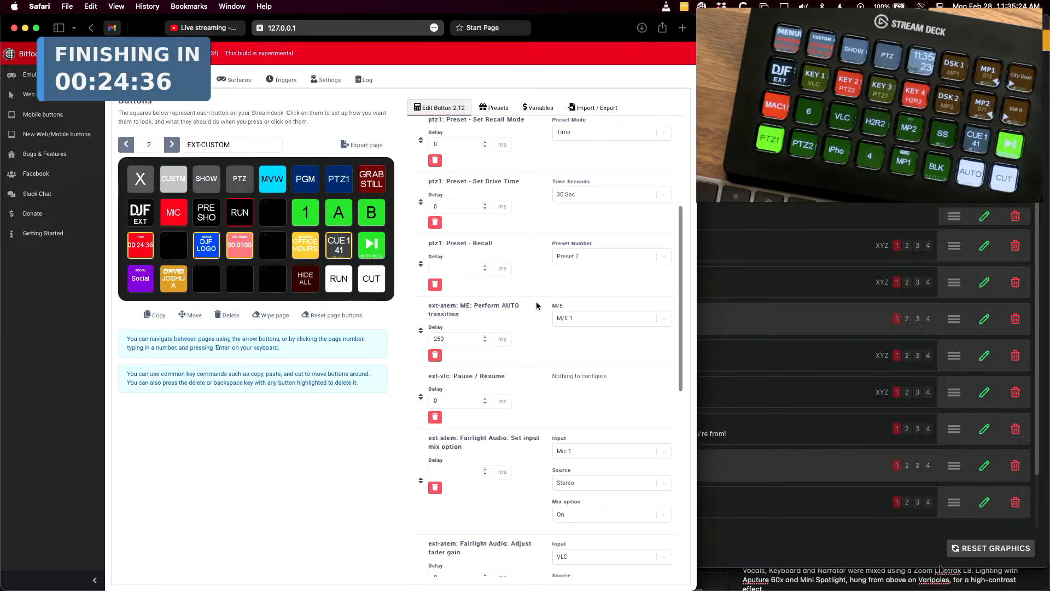
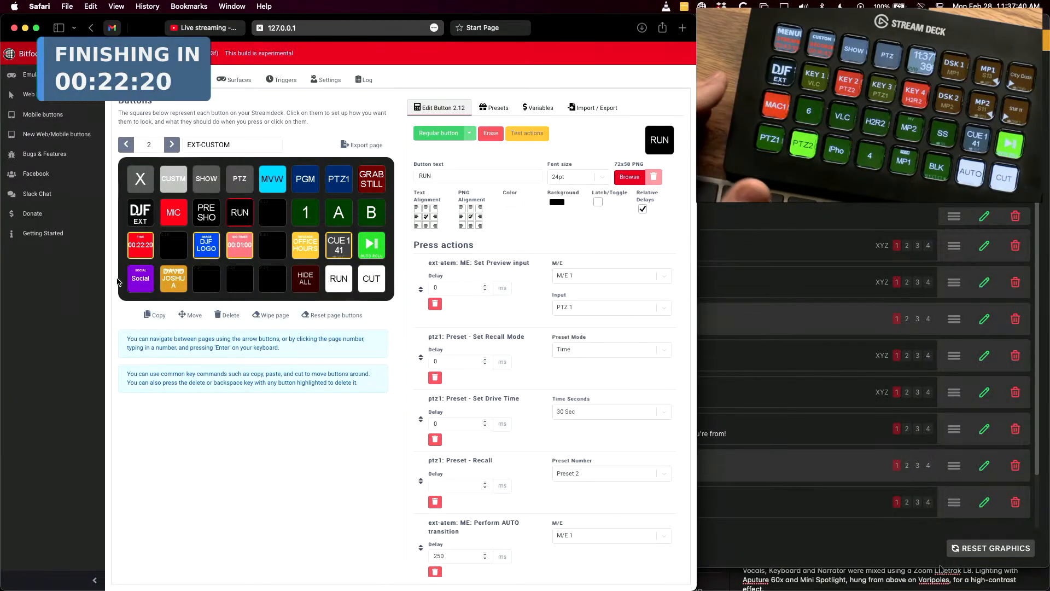
# Review the RUN button's full action sequence, from preview input and camera preset through AUTO transition, VLC playback, Fairlight audio and graphics actions
pyautogui.click(243, 213)
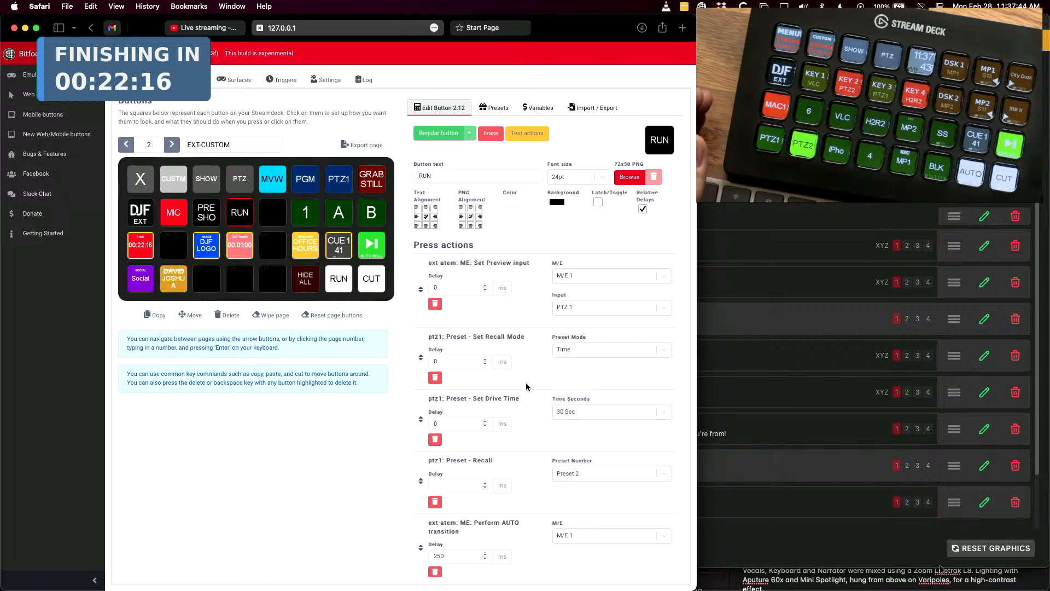
pyautogui.scroll(-3, 527, 388)
pyautogui.scroll(-2, 527, 386)
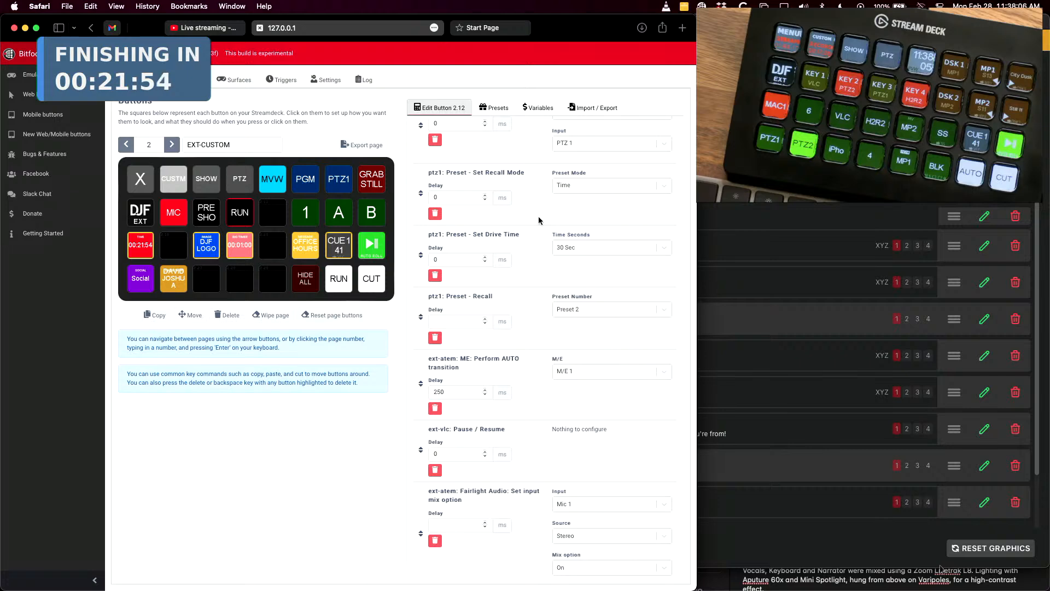
pyautogui.scroll(-4, 539, 220)
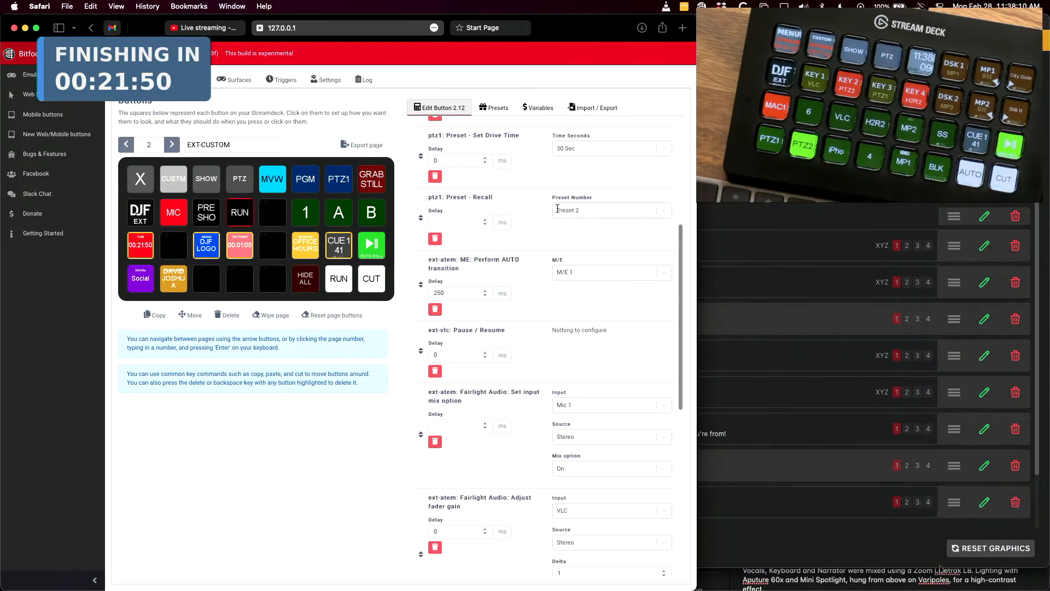
pyautogui.scroll(-2, 530, 268)
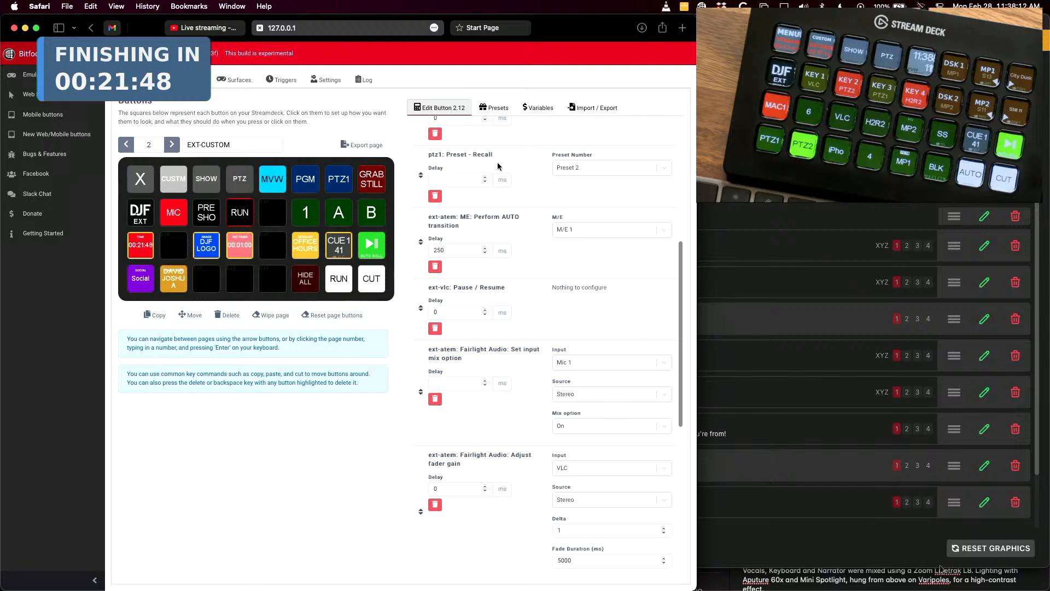
pyautogui.scroll(4, 549, 168)
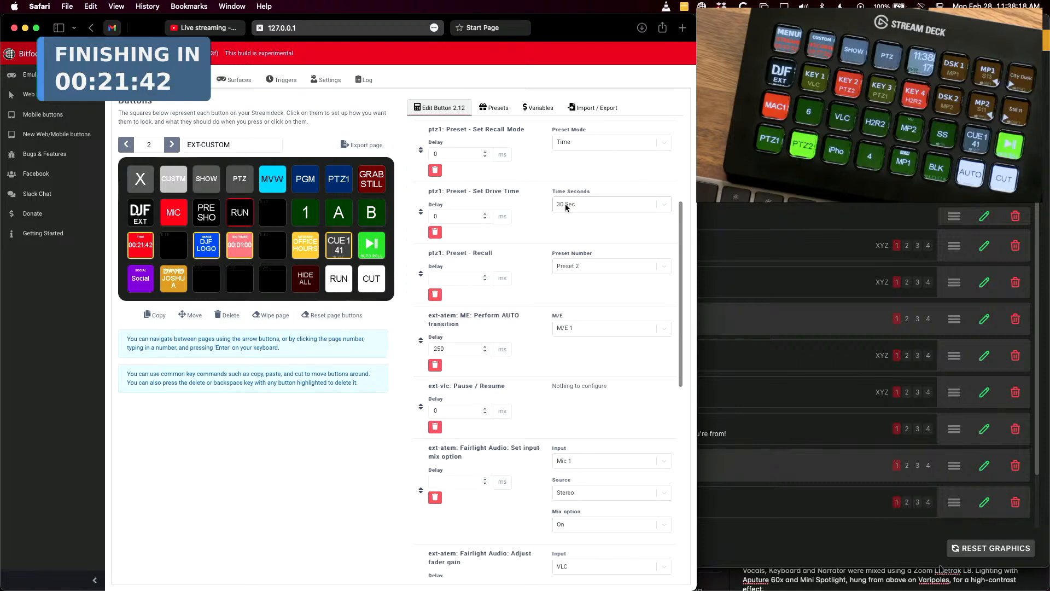
pyautogui.scroll(3, 558, 211)
pyautogui.scroll(-5, 542, 215)
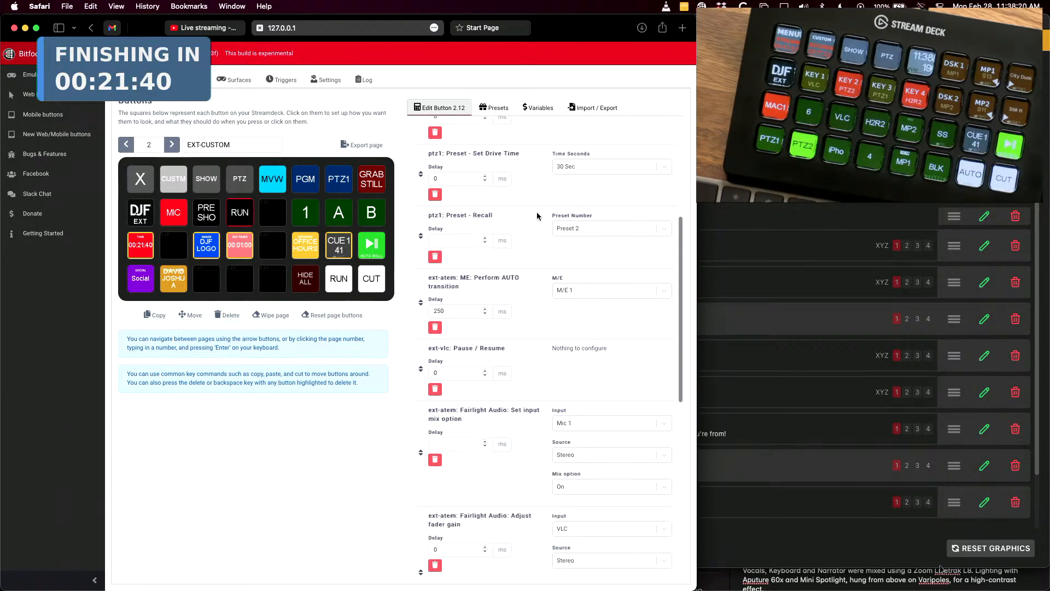
pyautogui.scroll(5, 601, 217)
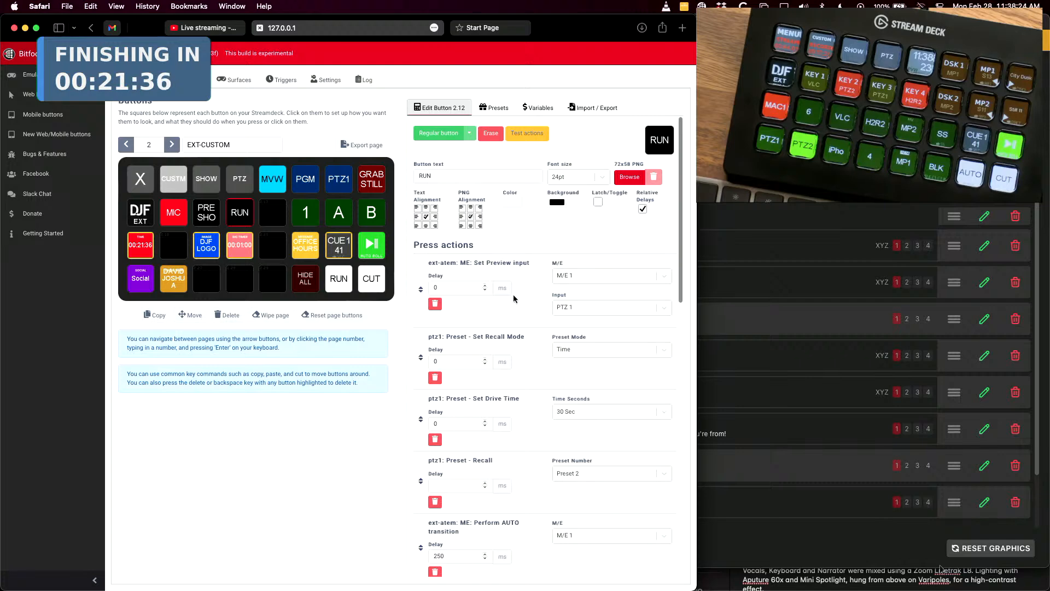
pyautogui.scroll(-5, 516, 301)
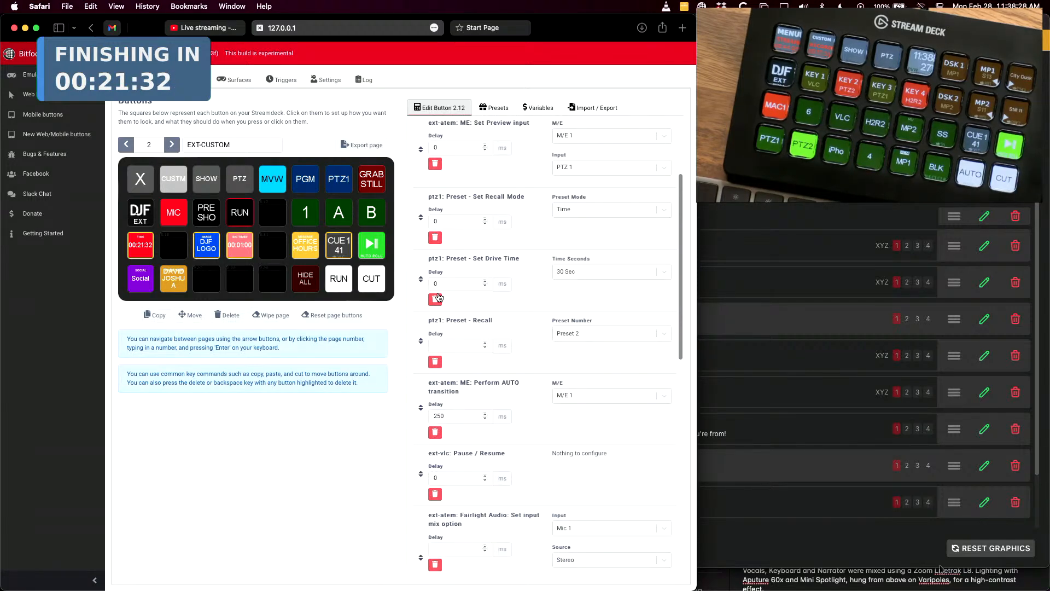
pyautogui.scroll(-5, 442, 383)
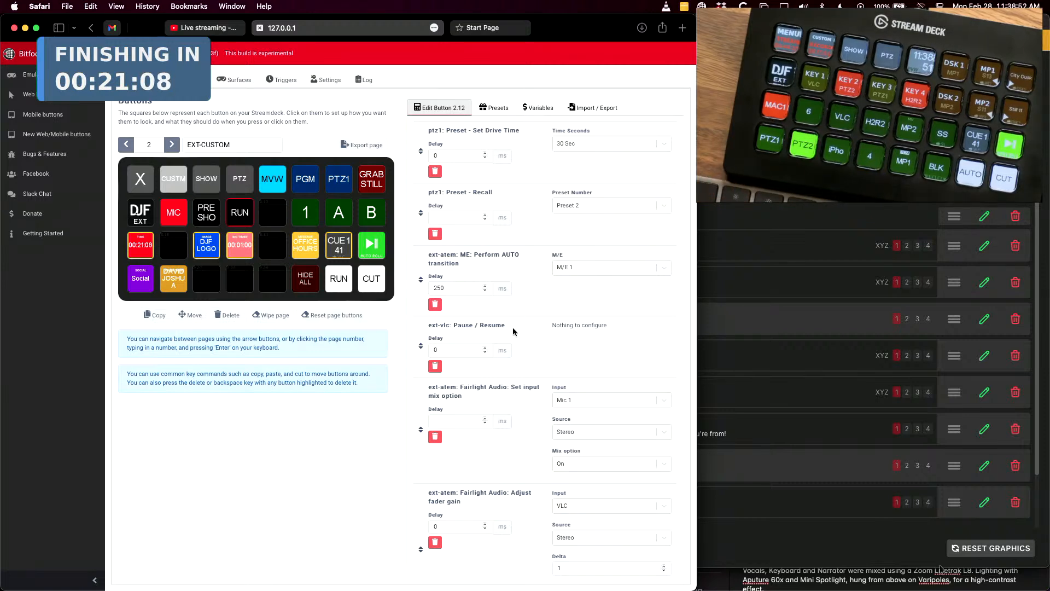
pyautogui.scroll(-3, 537, 336)
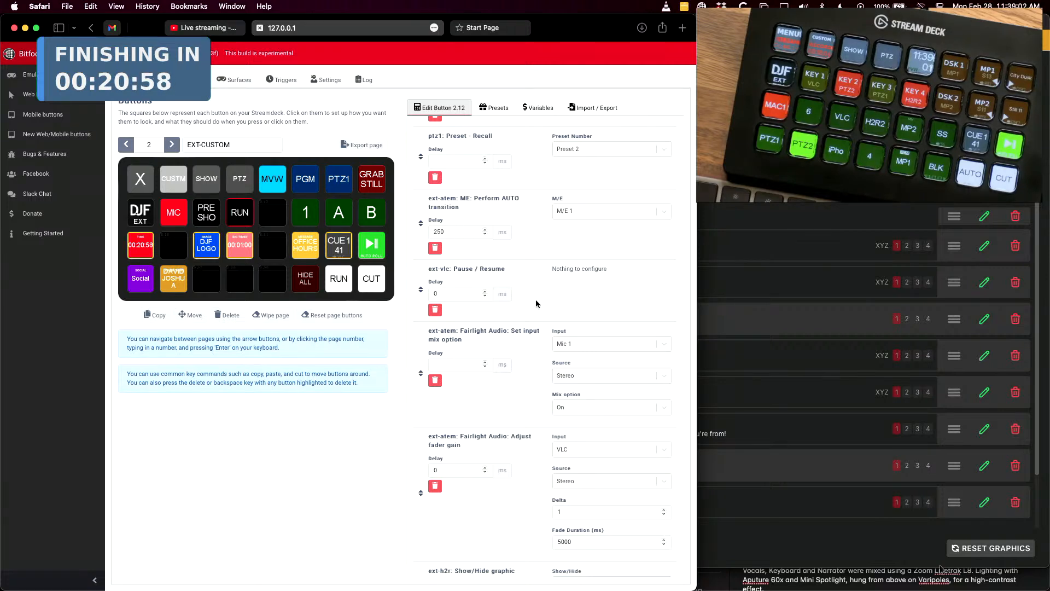
pyautogui.scroll(-2, 536, 303)
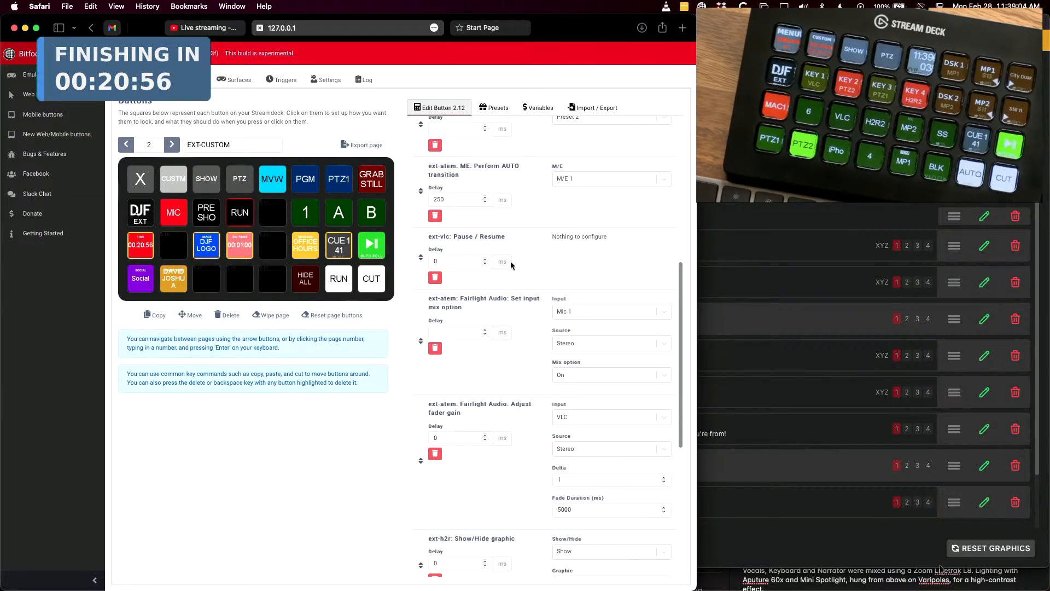
pyautogui.scroll(-3, 512, 265)
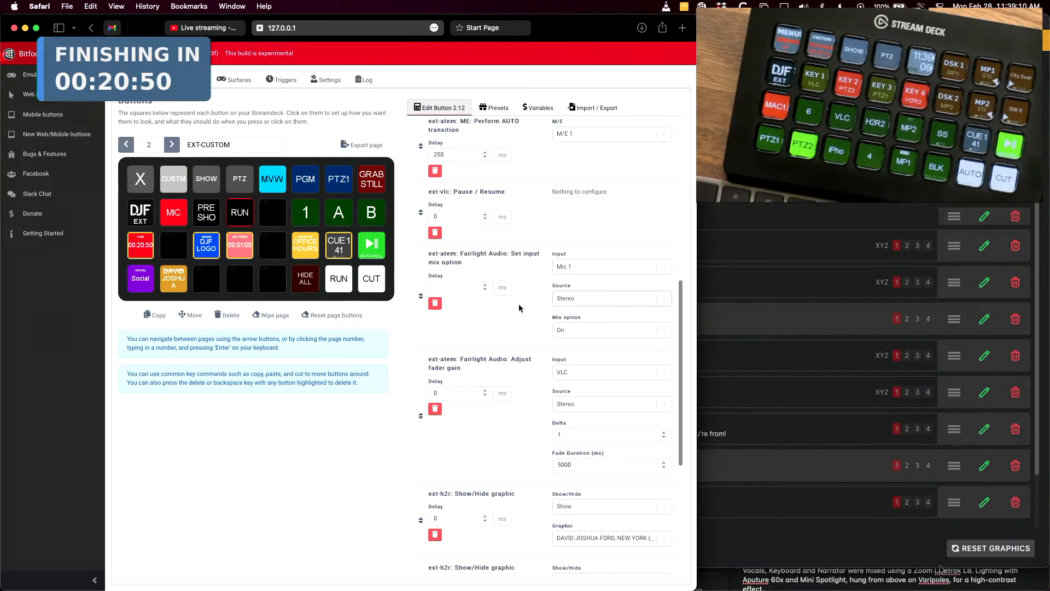
# Review the rest of the RUN button's press actions, from the Fairlight audio settings through the show/hide graphic and recording actions
pyautogui.scroll(-5, 527, 434)
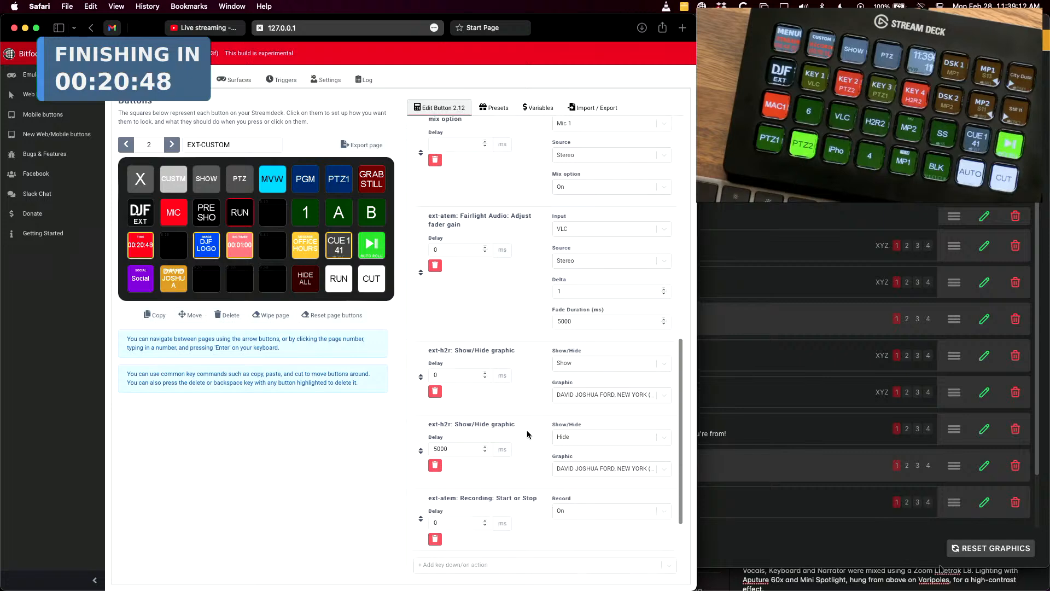
pyautogui.scroll(-1, 528, 413)
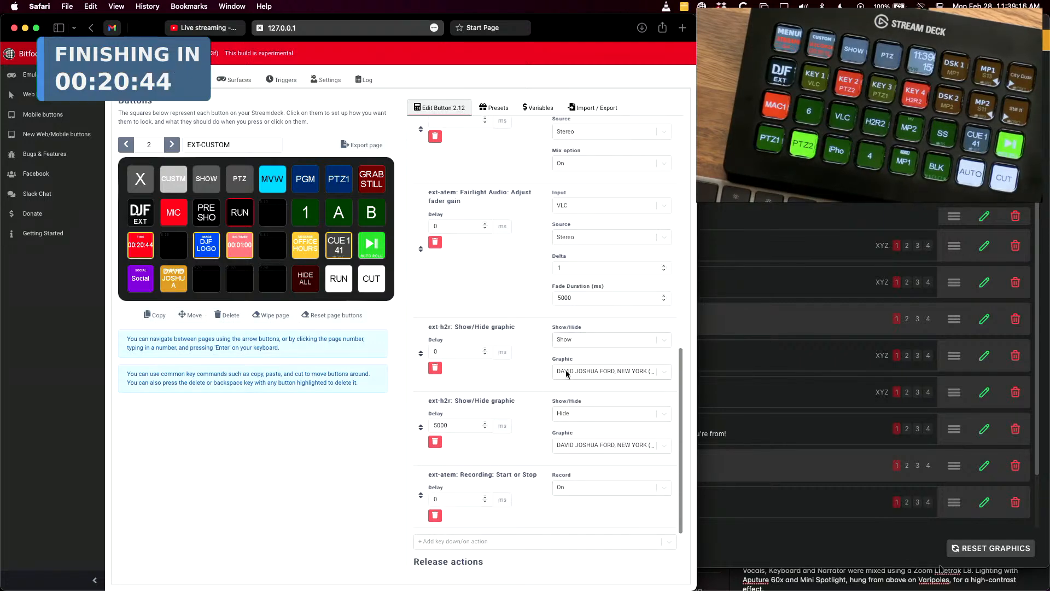
pyautogui.scroll(-3, 536, 352)
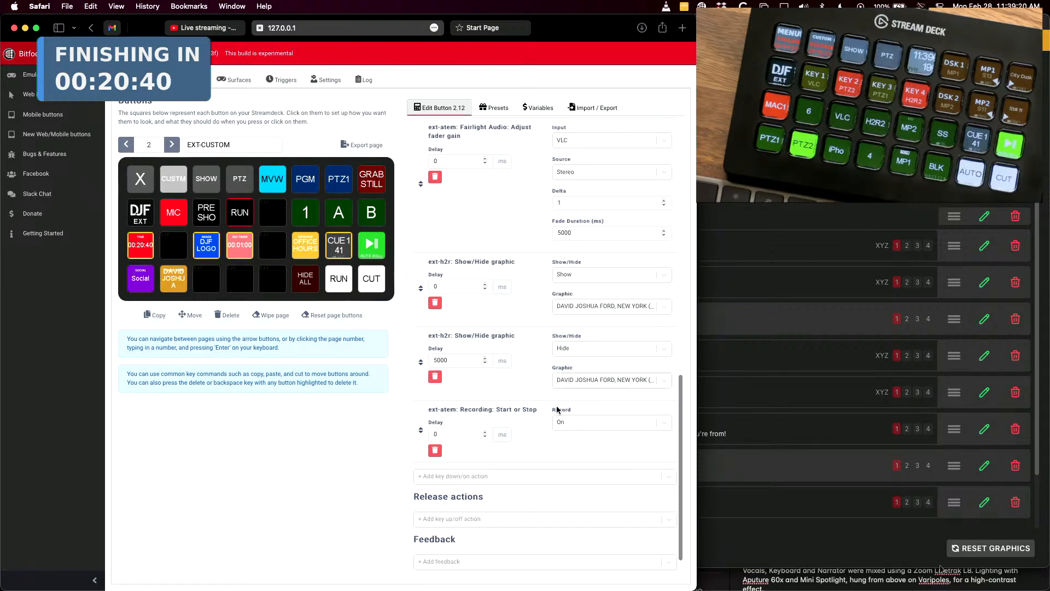
pyautogui.scroll(-2, 543, 384)
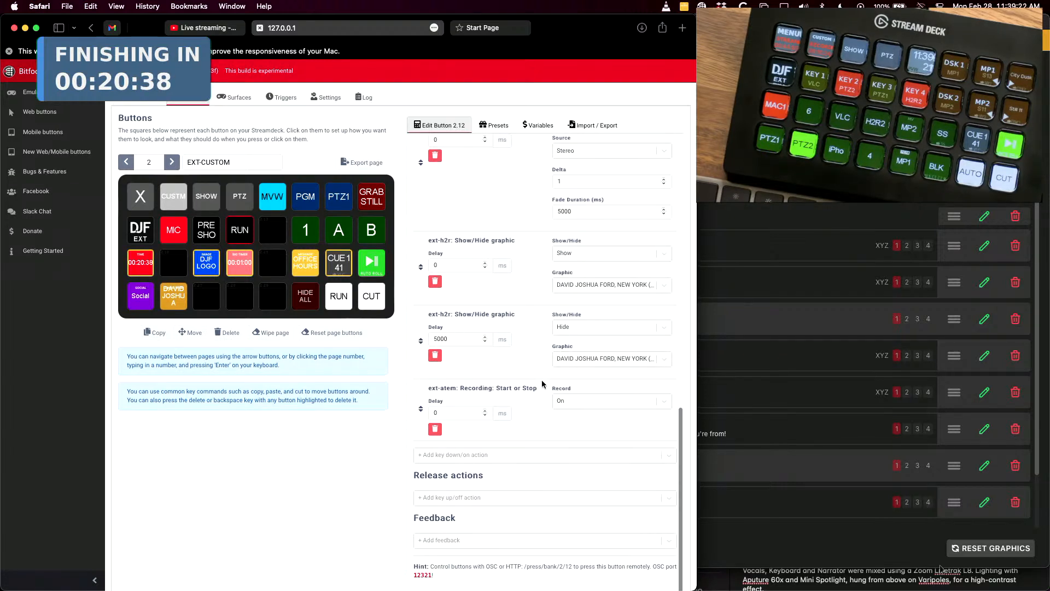
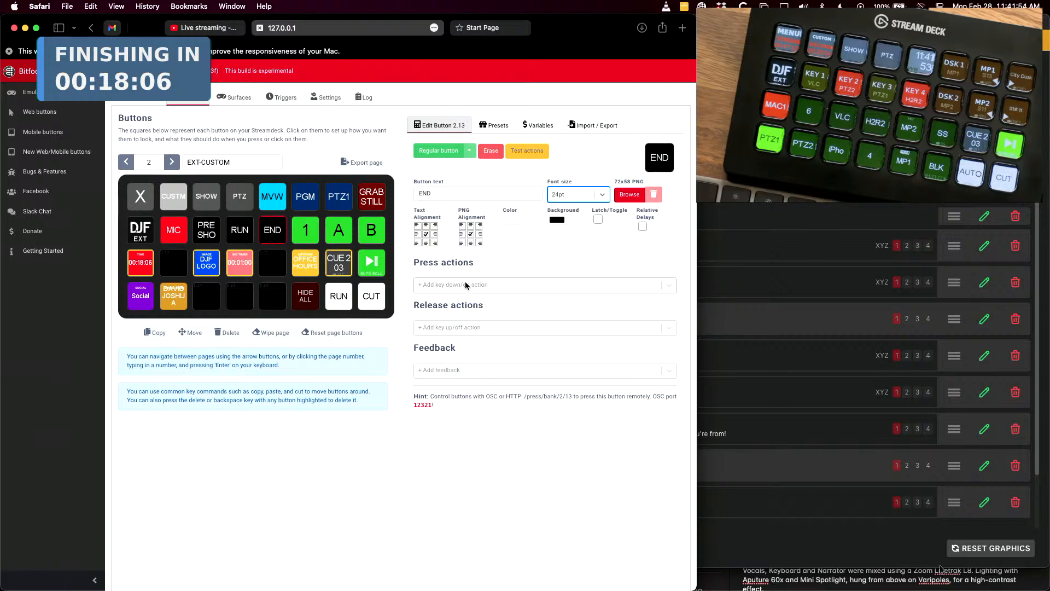
# Add an ext-vlc: Play action to the END button's press actions
pyautogui.click(494, 286)
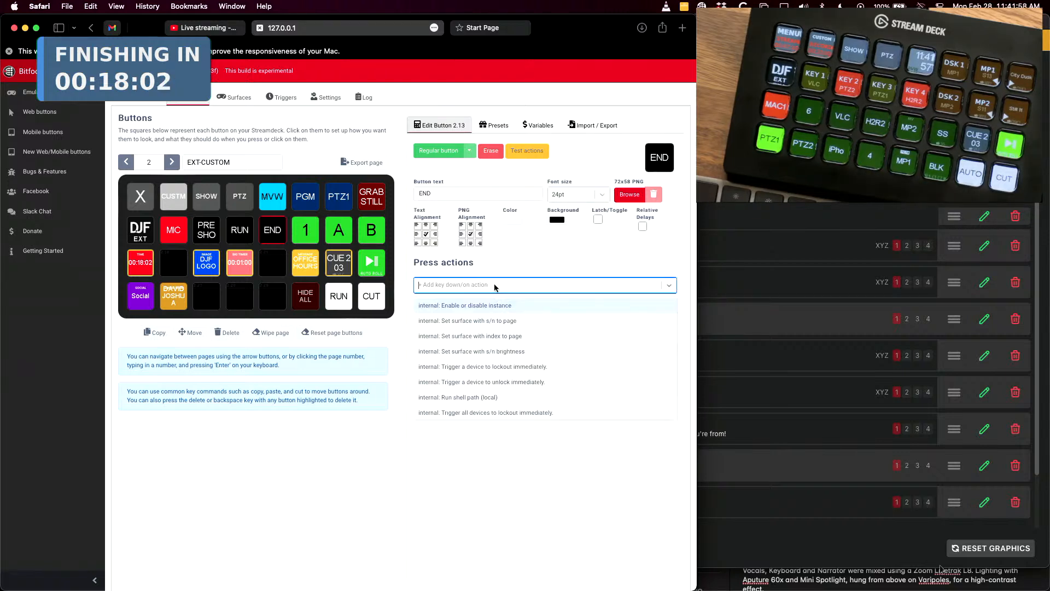
pyautogui.write('vlc')
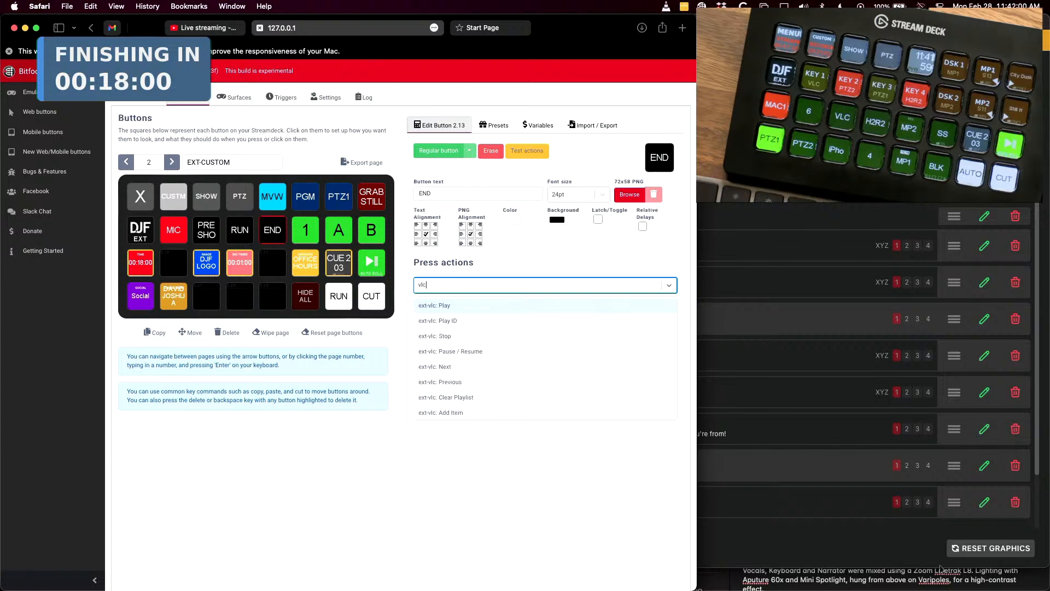
pyautogui.press('Return')
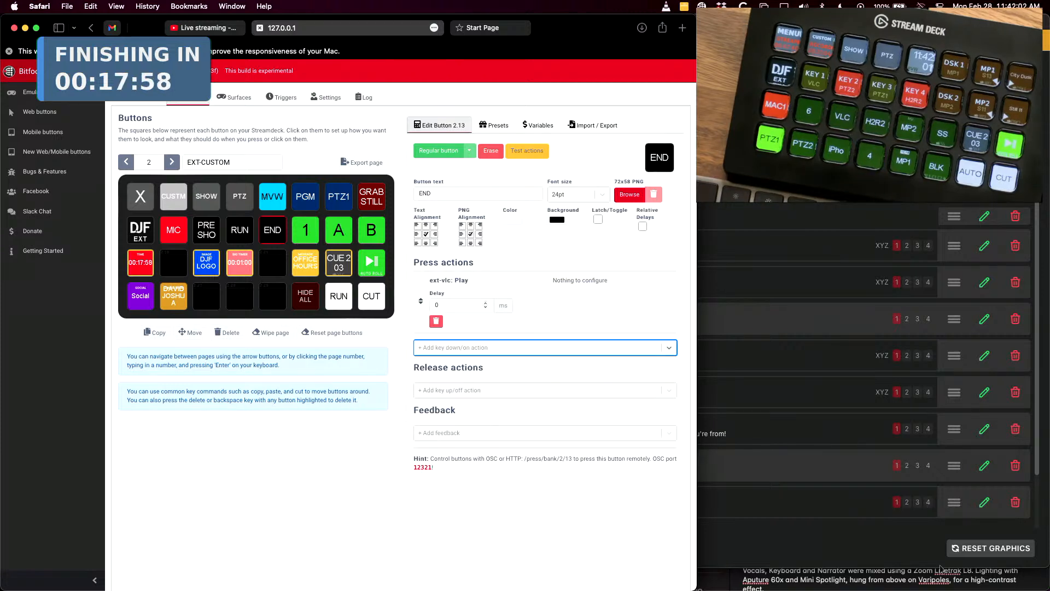
# Add an ext-vlc: Play ID press action to the END button and delete its plain ext-vlc: Play action
pyautogui.click(479, 347)
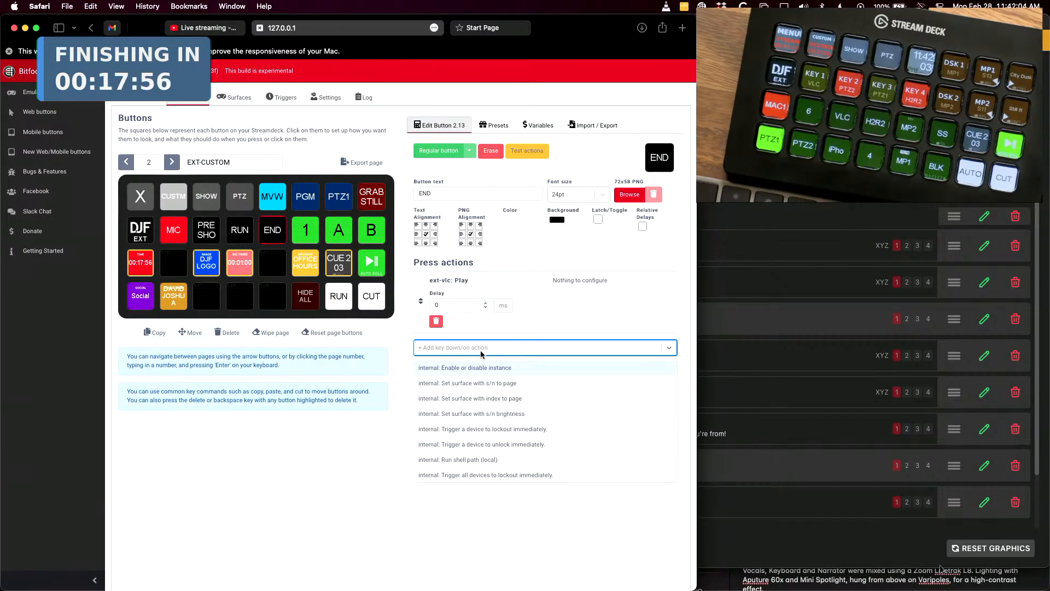
pyautogui.write('vlc')
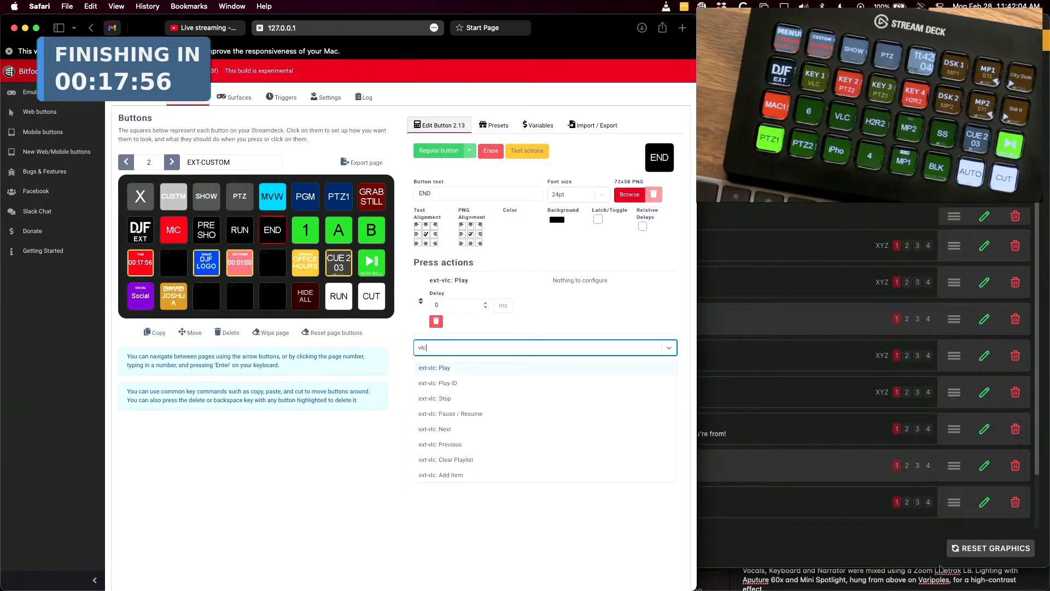
pyautogui.click(479, 386)
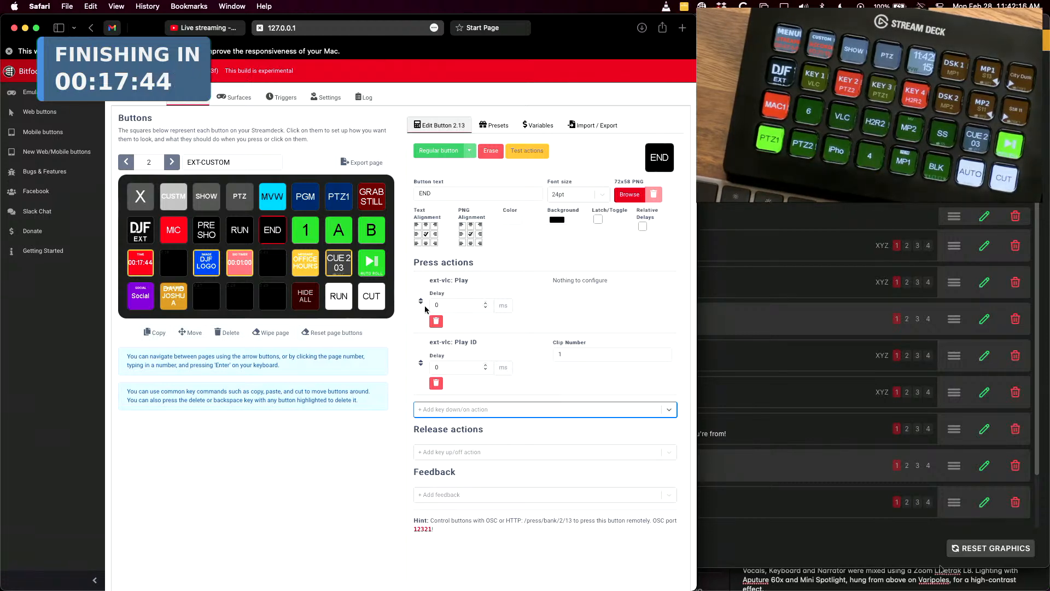
pyautogui.click(436, 321)
pyautogui.press('Return')
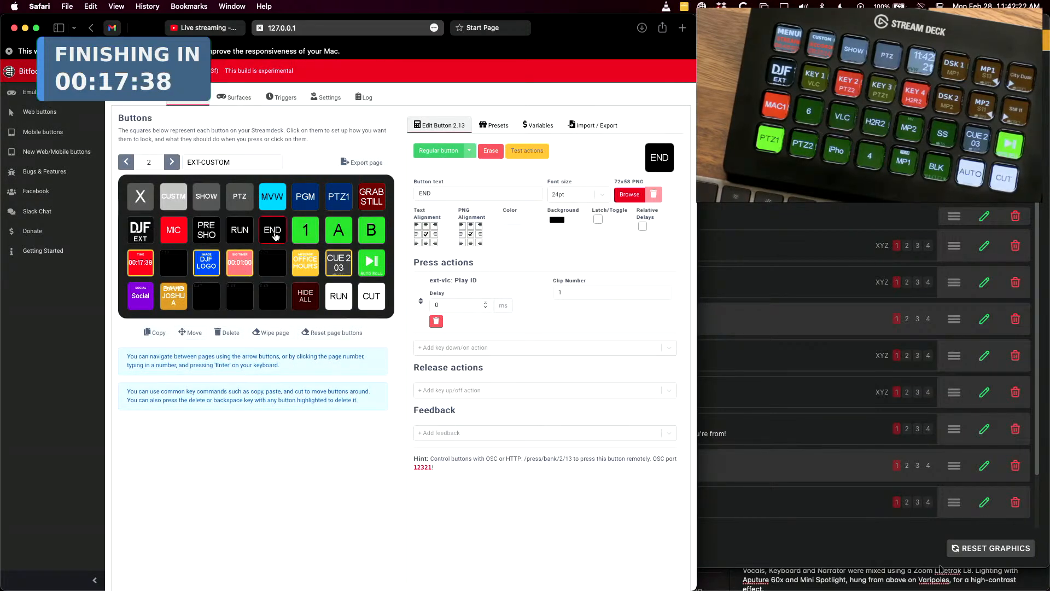
# Trigger the END button from the EXT-CUSTOM grid to test its VLC playback action
pyautogui.press('shift')
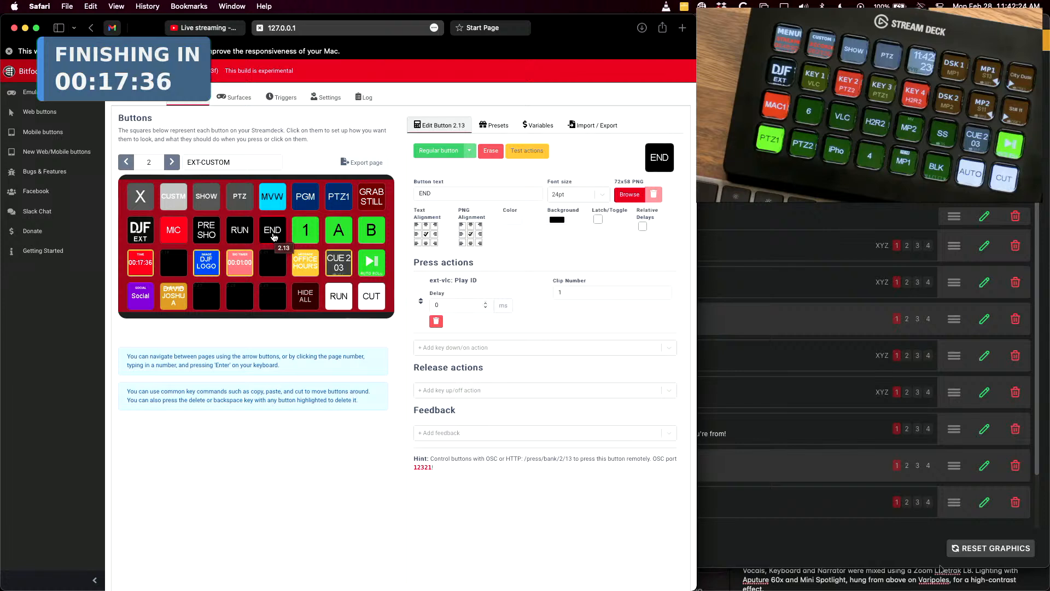
pyautogui.keyDown('shift'); pyautogui.click(278, 234); pyautogui.keyUp('shift')
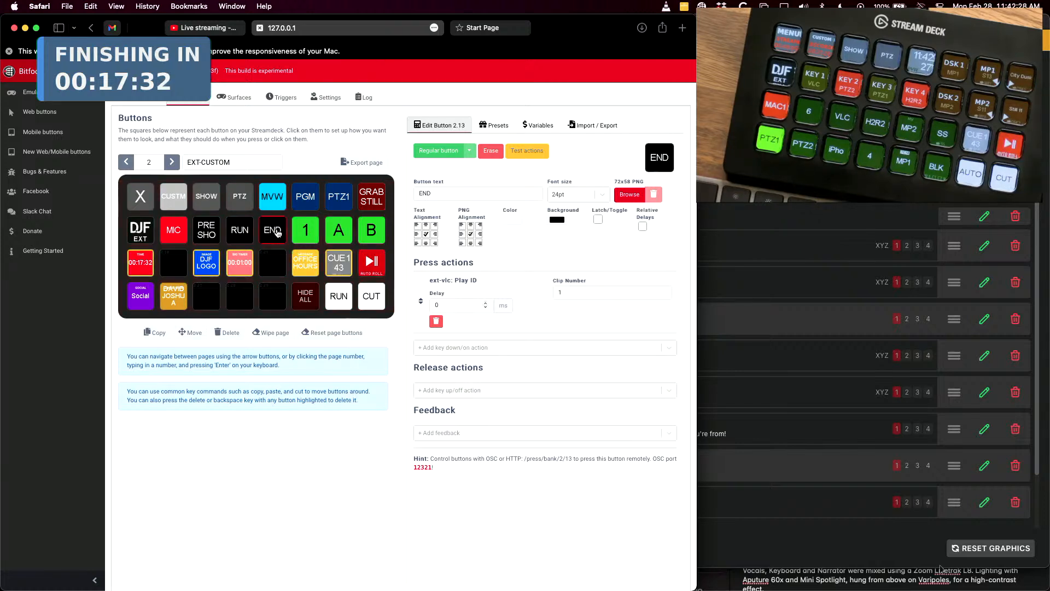
pyautogui.press('shift')
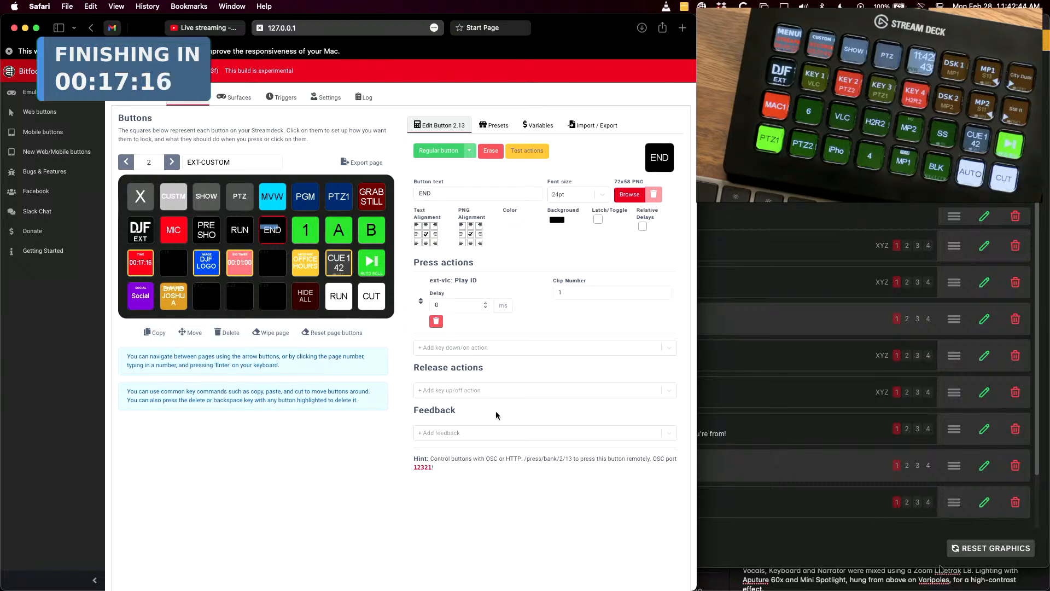
# Add a ptz1: Preset - Recall press action to the END button, recalling Preset 1
pyautogui.click(507, 348)
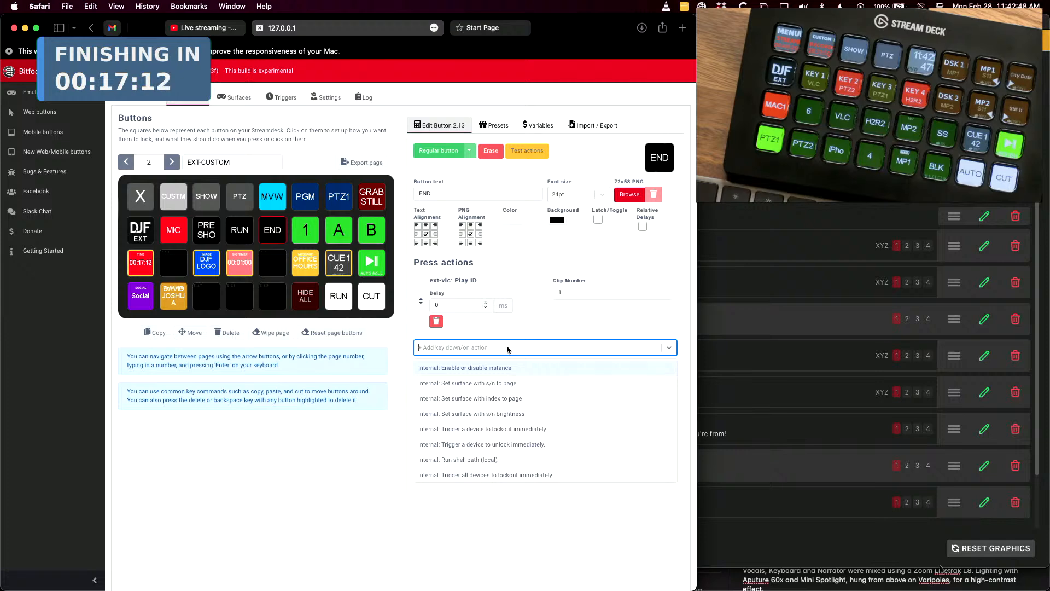
pyautogui.write('recall')
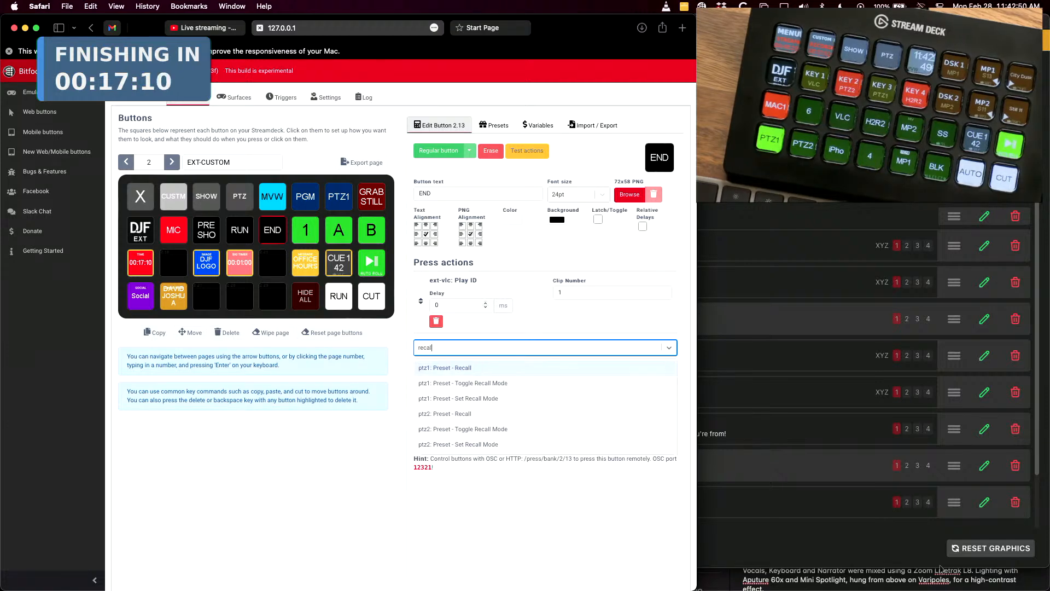
pyautogui.click(489, 369)
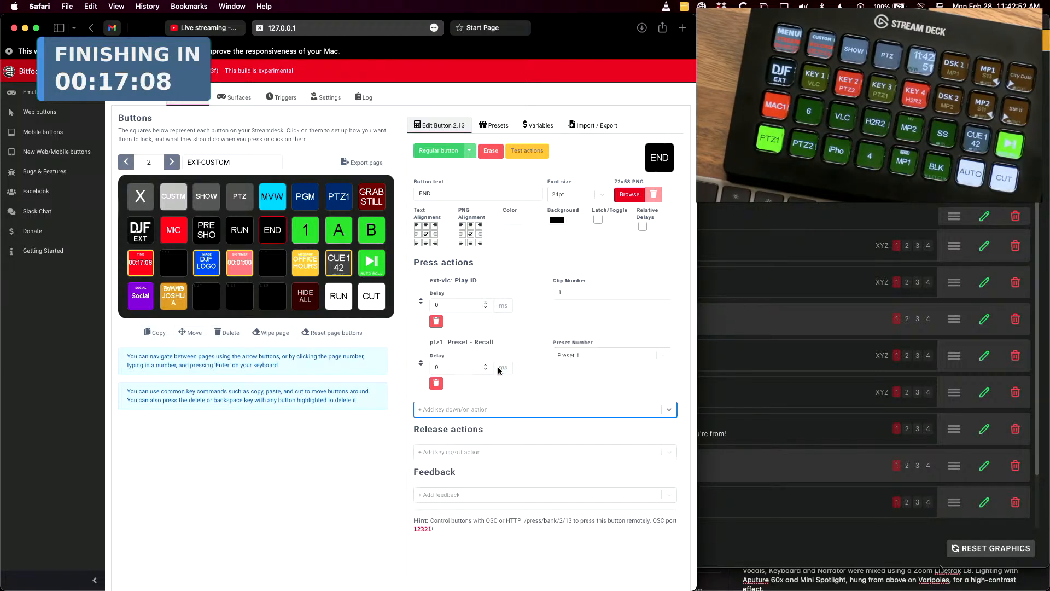
pyautogui.click(578, 358)
pyautogui.click(585, 374)
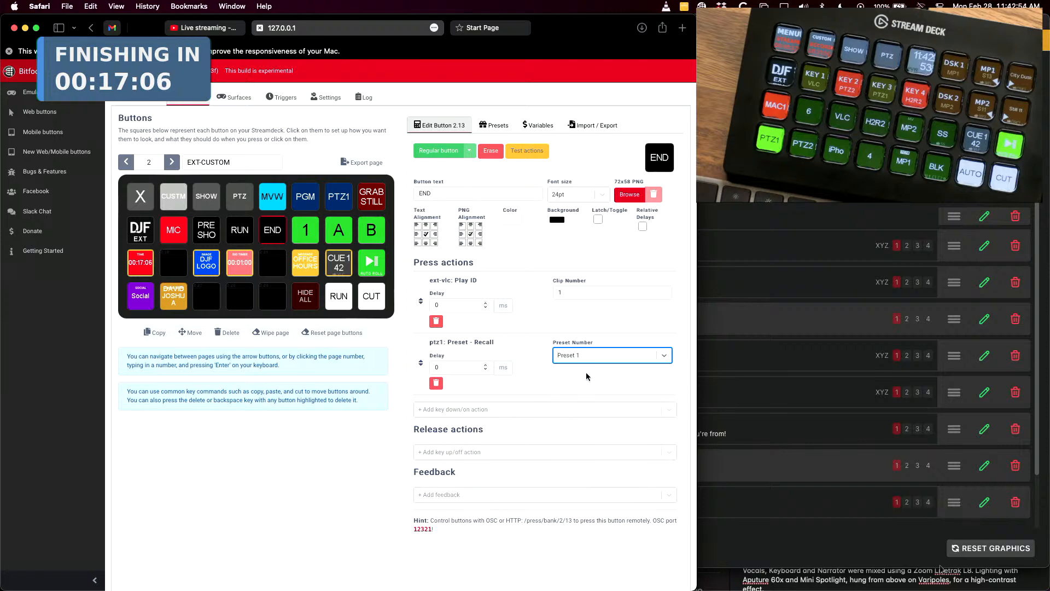
pyautogui.click(499, 410)
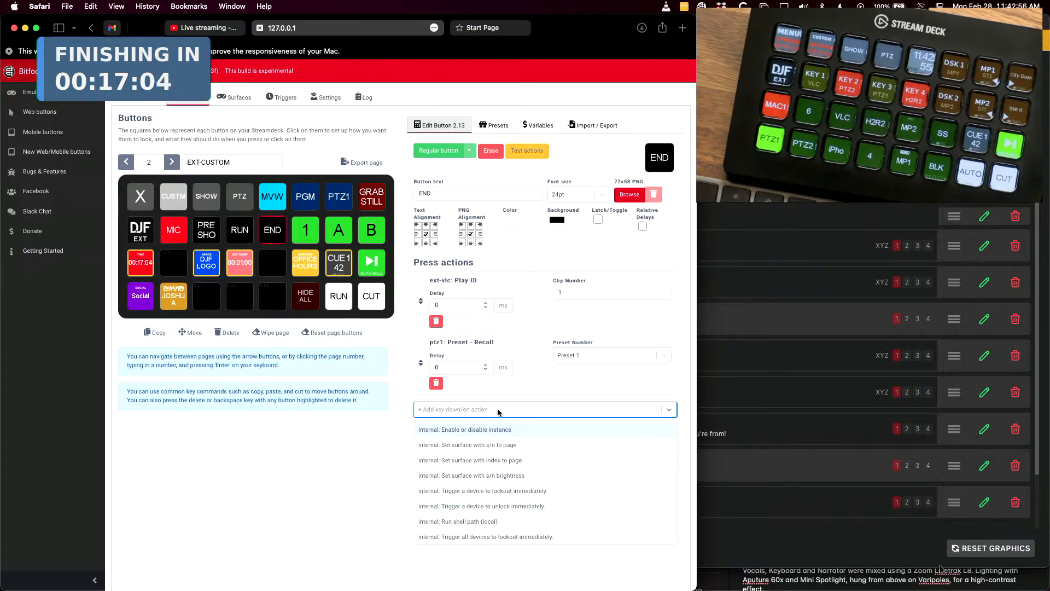
pyautogui.write('drive')
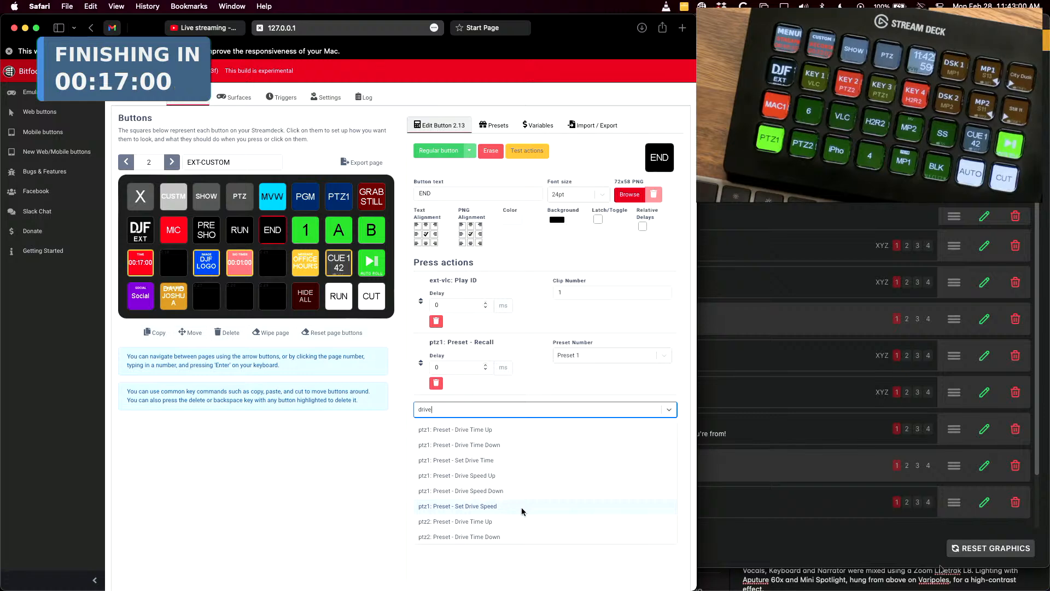
pyautogui.press('super+a')
pyautogui.write('mode')
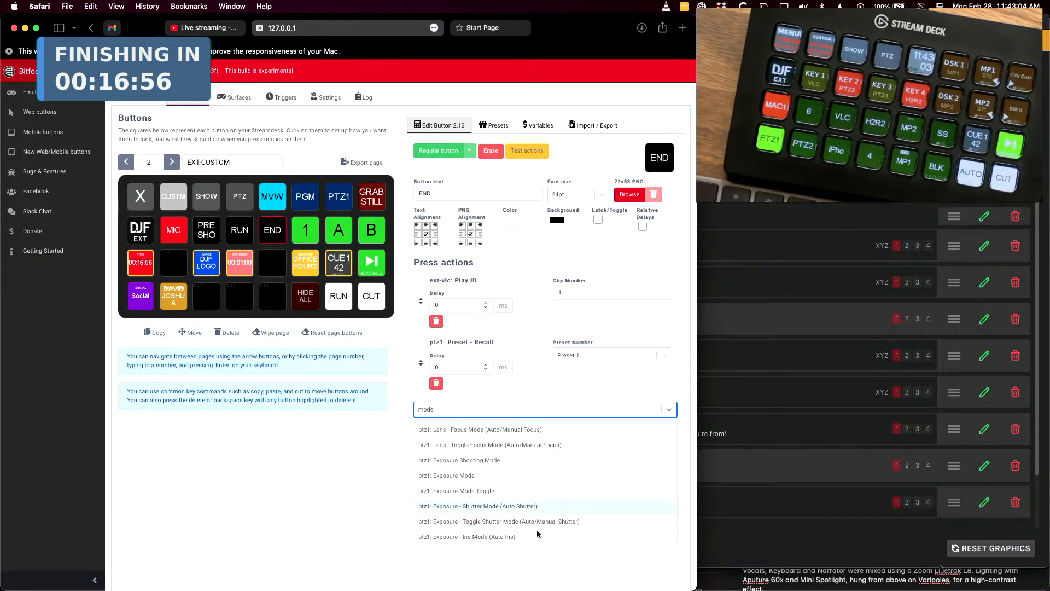
pyautogui.scroll(-5, 523, 494)
pyautogui.scroll(-5, 522, 496)
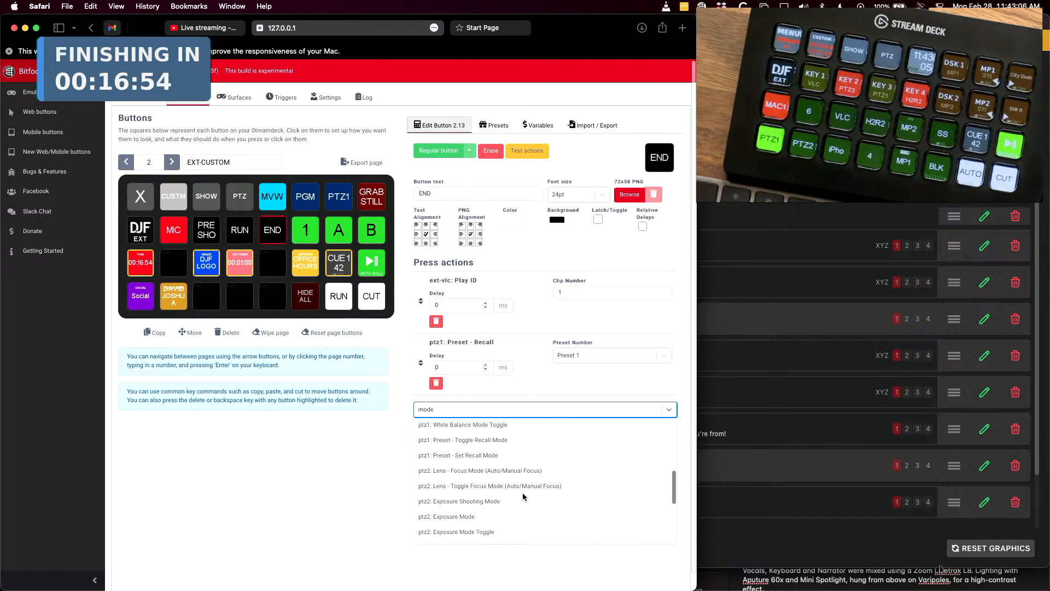
pyautogui.scroll(2, 522, 492)
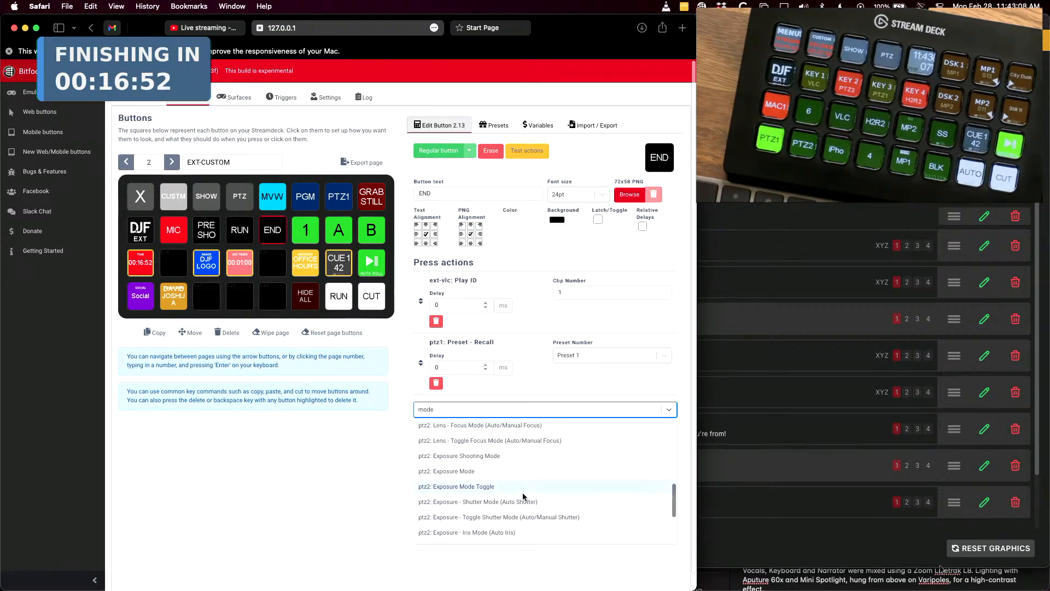
pyautogui.scroll(3, 523, 496)
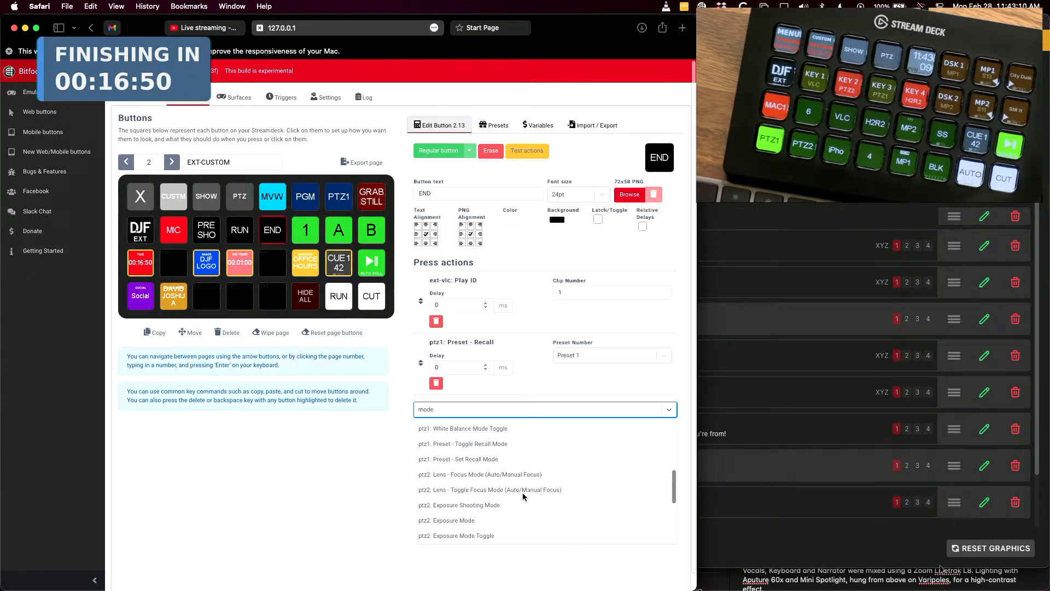
pyautogui.scroll(1, 523, 496)
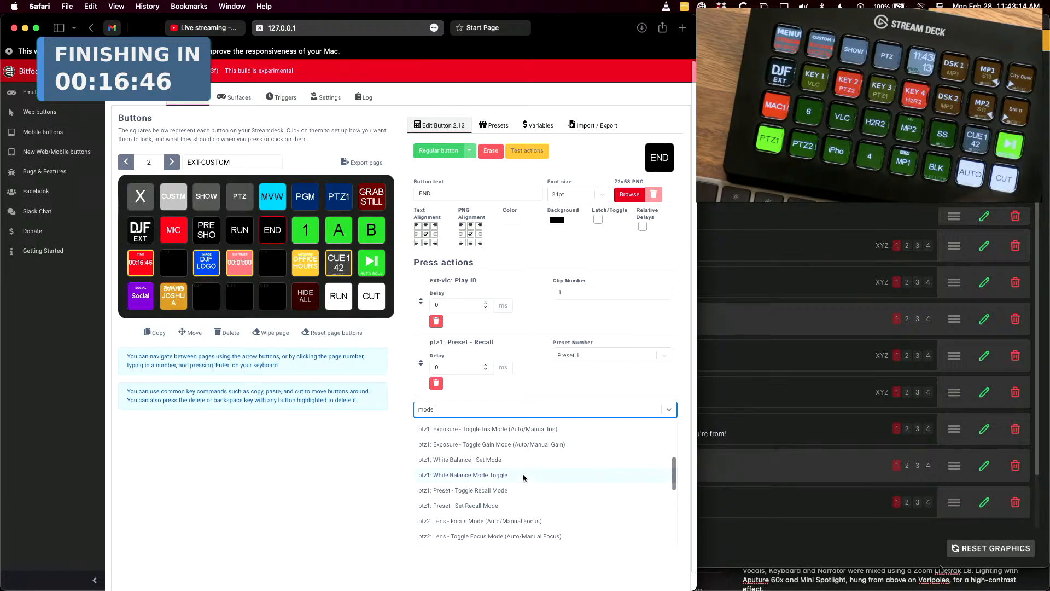
pyautogui.scroll(3, 524, 481)
pyautogui.scroll(-3, 528, 466)
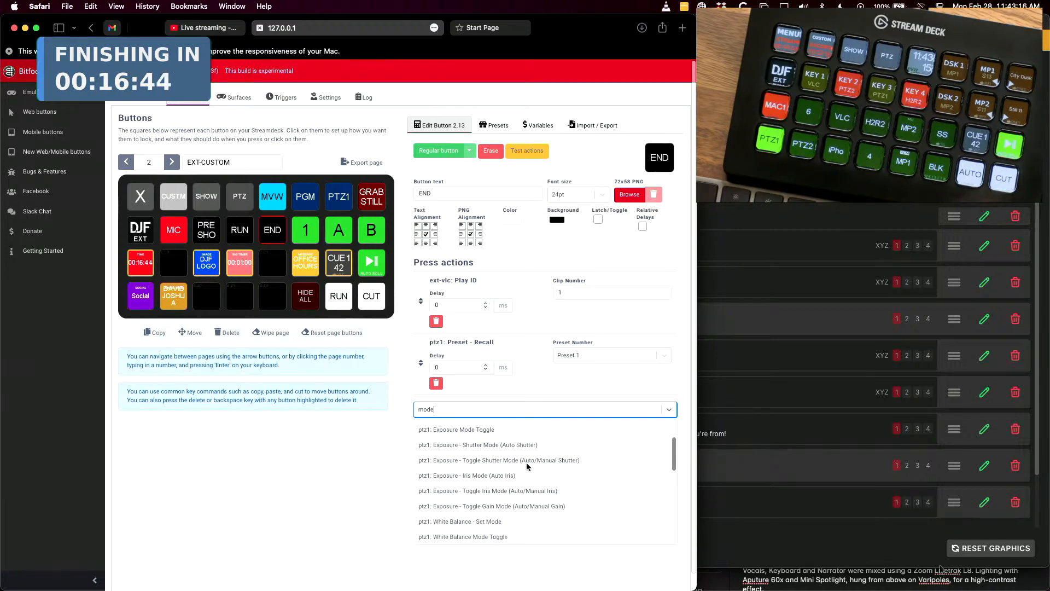
pyautogui.scroll(-2, 526, 467)
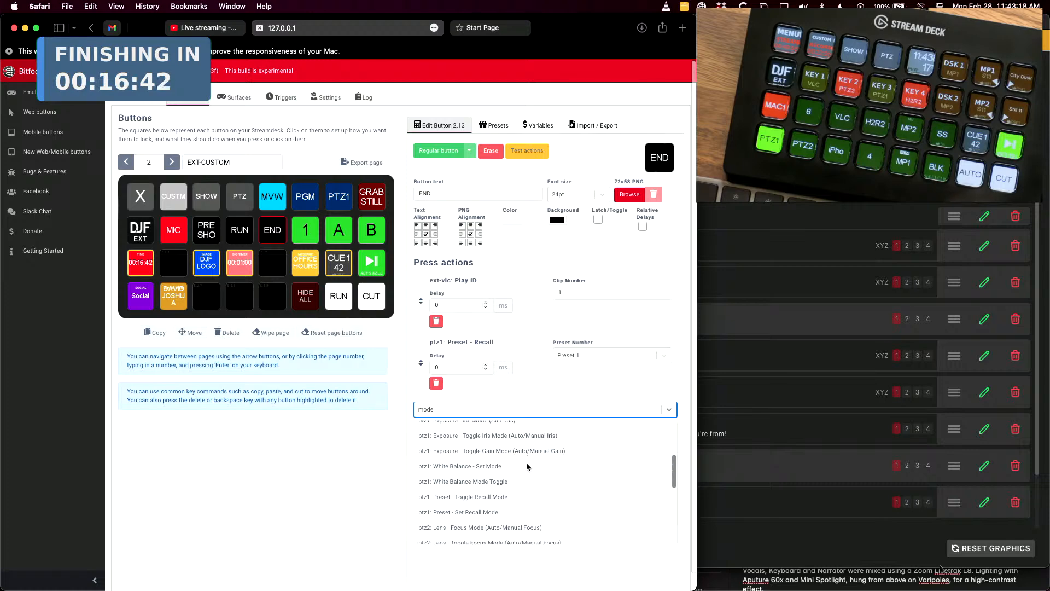
pyautogui.click(525, 469)
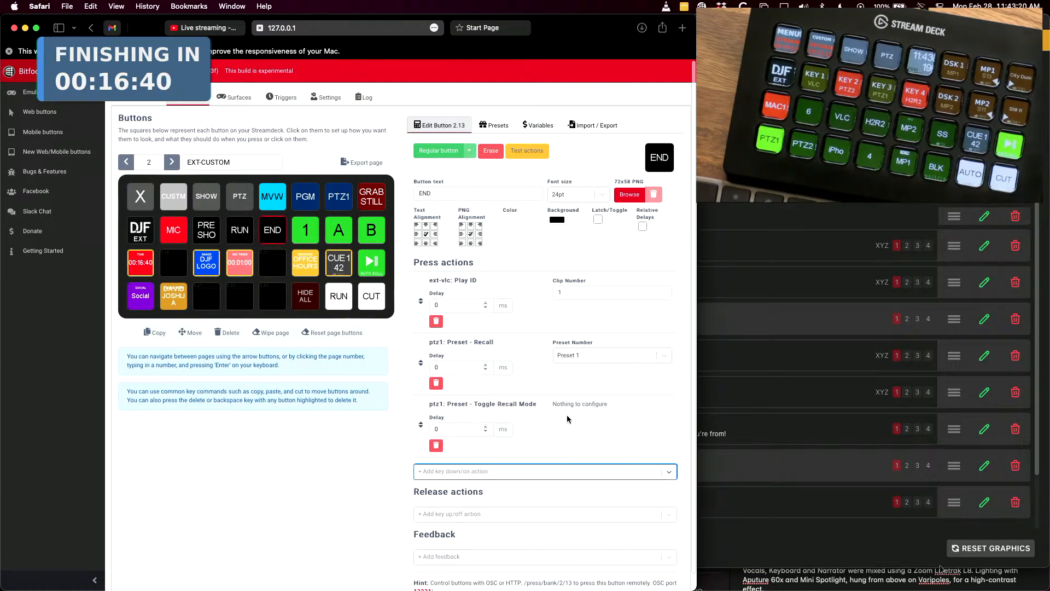
pyautogui.click(439, 445)
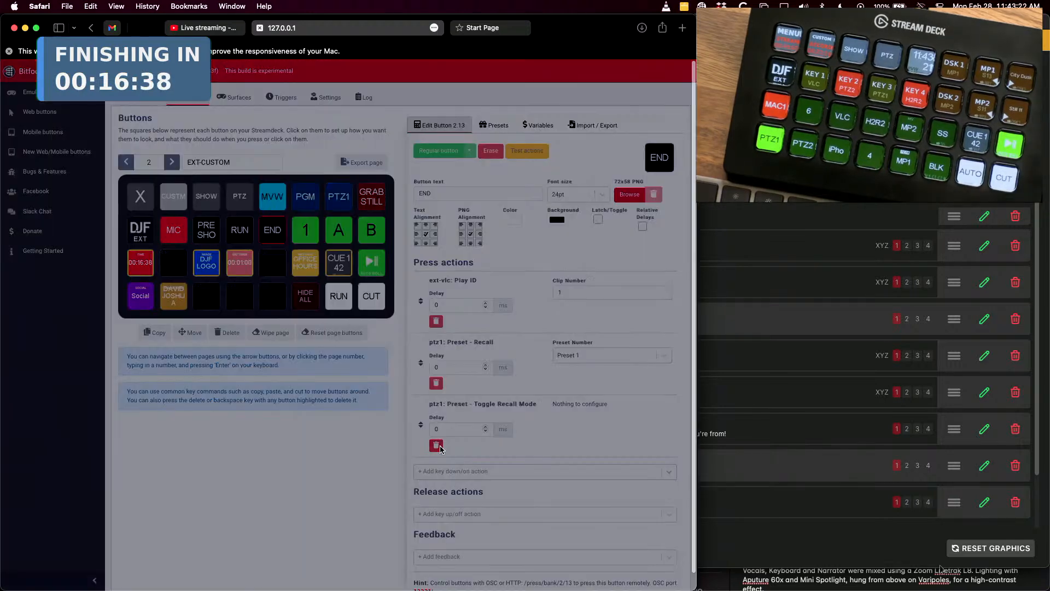
pyautogui.press('Return')
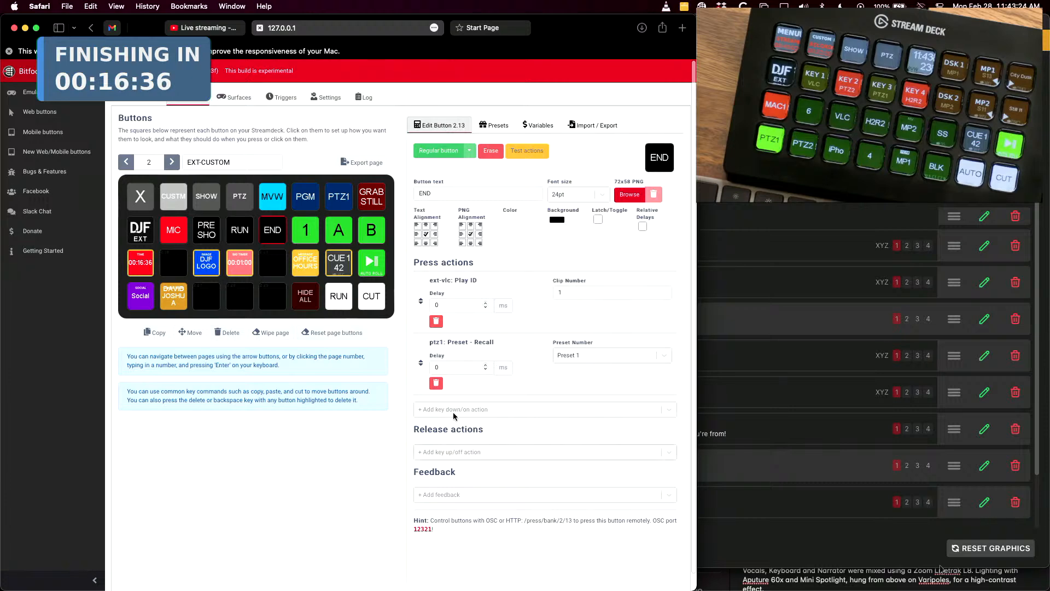
# Add a ptz1: Preset - Set Recall Mode press action to the END button with the preset mode set to Time
pyautogui.click(466, 409)
pyautogui.write('set rec')
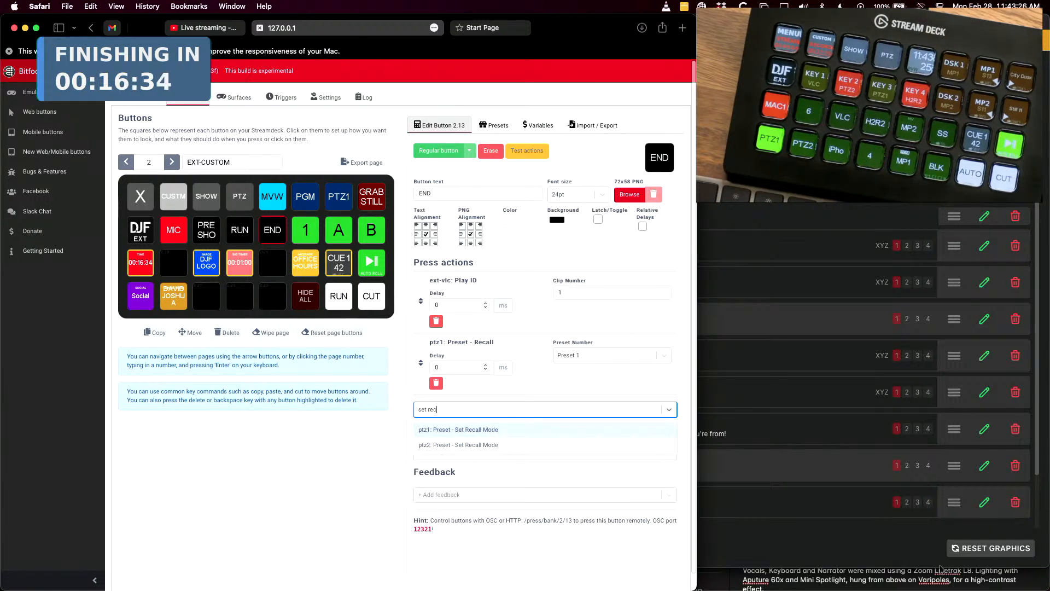
pyautogui.write('al')
pyautogui.press('Return')
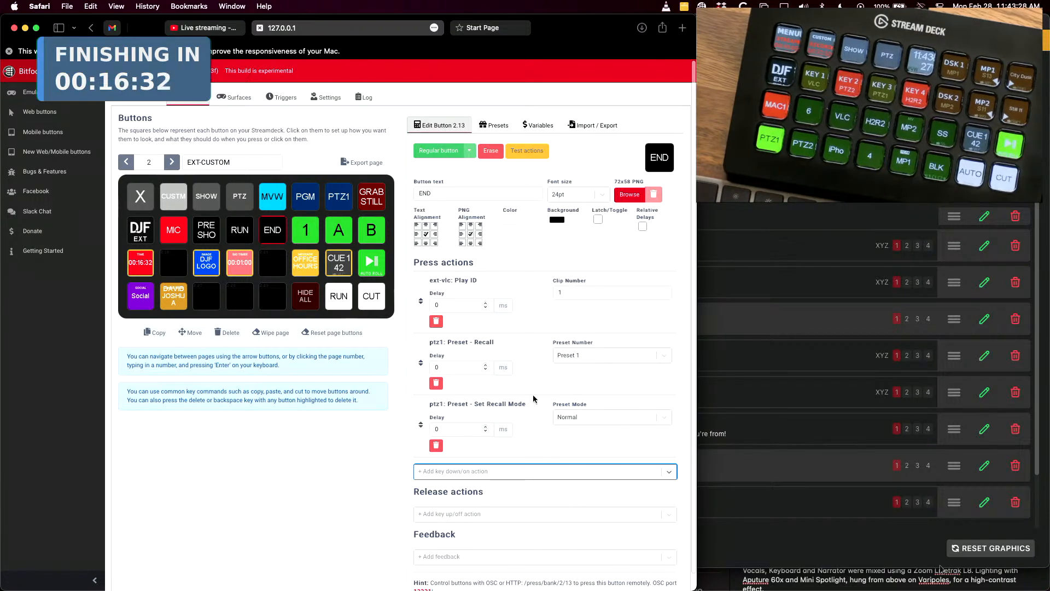
pyautogui.click(590, 421)
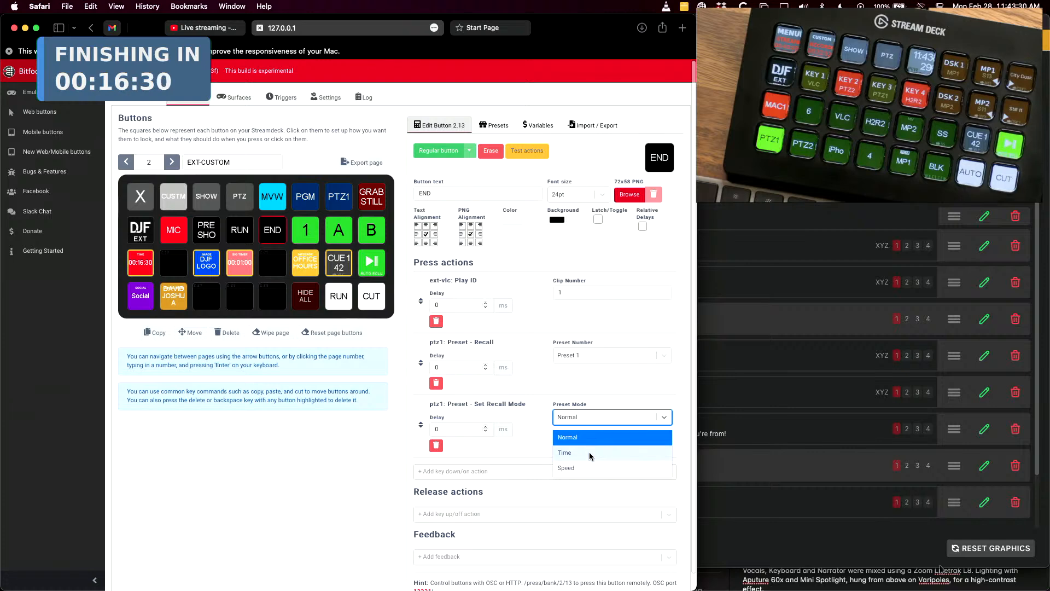
pyautogui.click(590, 454)
# Add a ptz1: Preset - Set Drive Time press action to the END button with the time set to 10 Sec
pyautogui.click(565, 471)
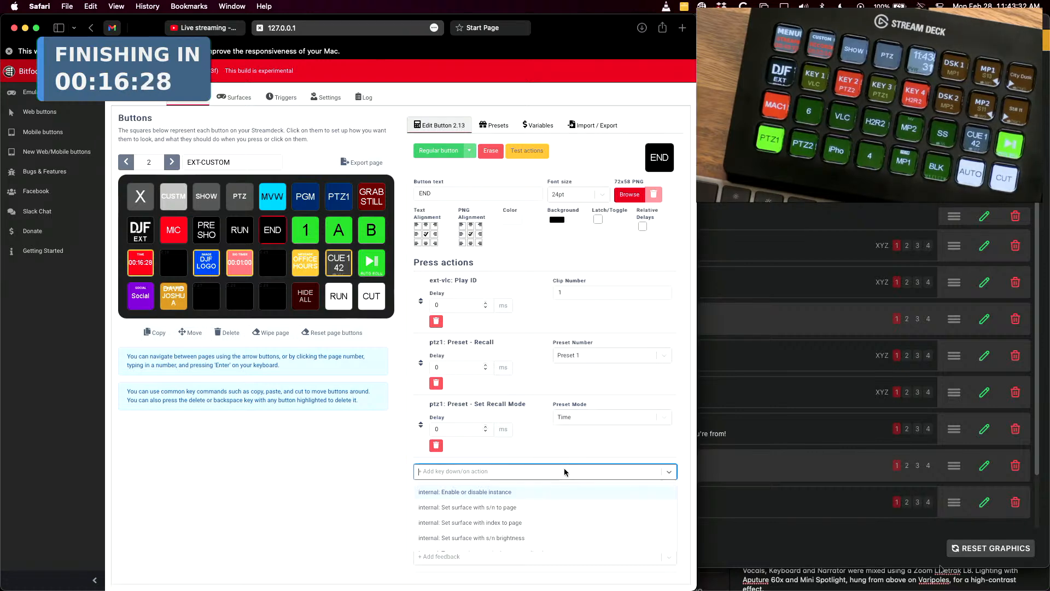
pyautogui.write('time')
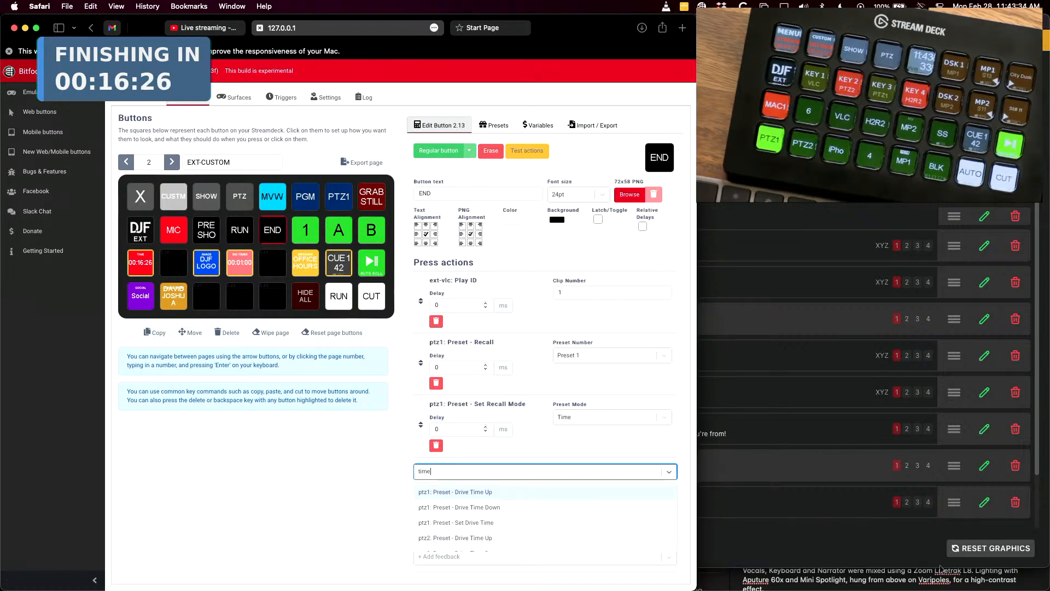
pyautogui.scroll(-2, 514, 507)
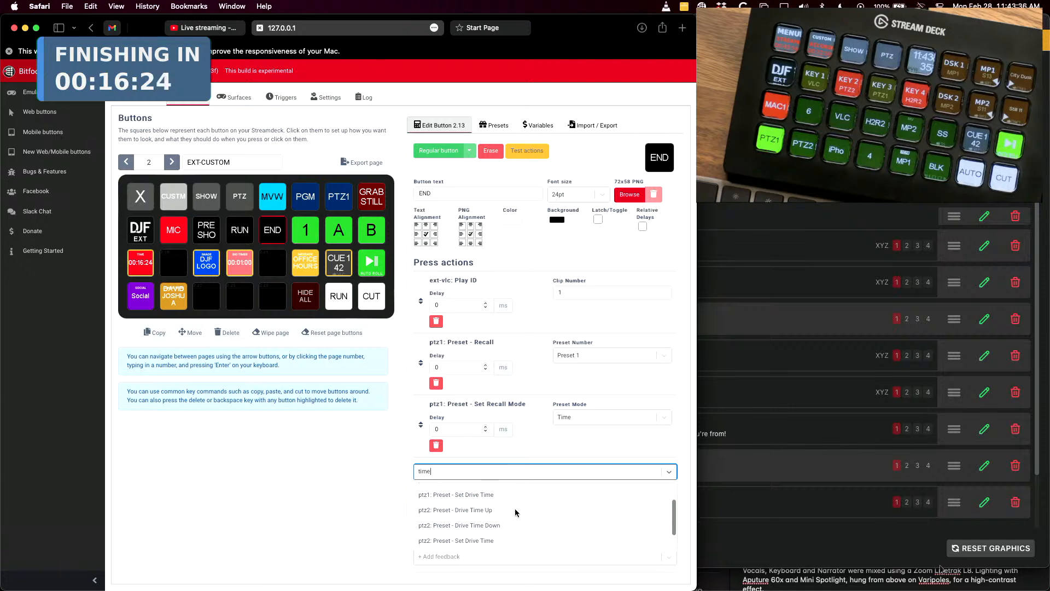
pyautogui.click(512, 501)
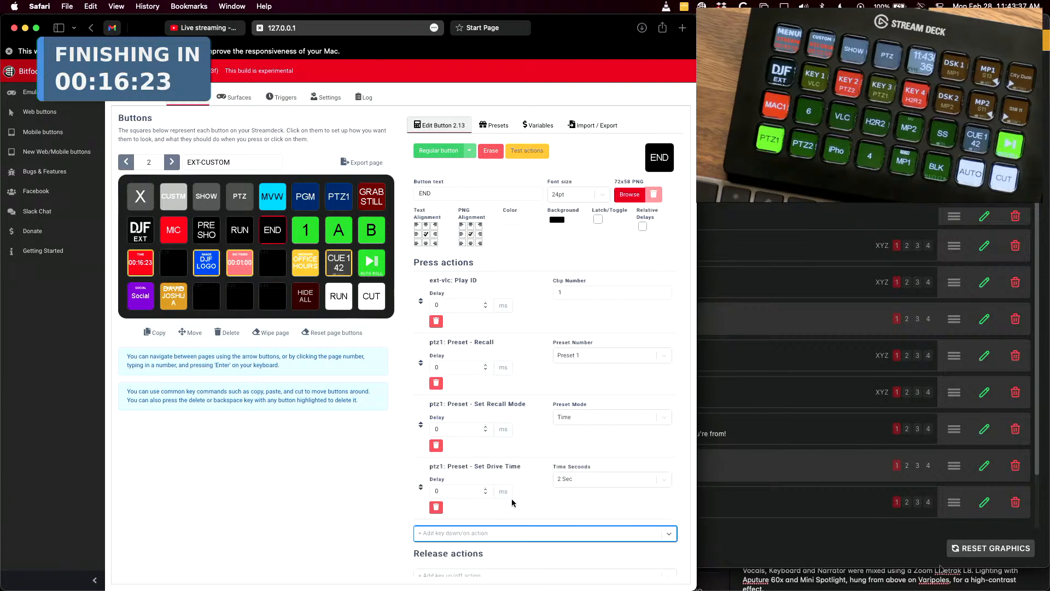
pyautogui.click(584, 474)
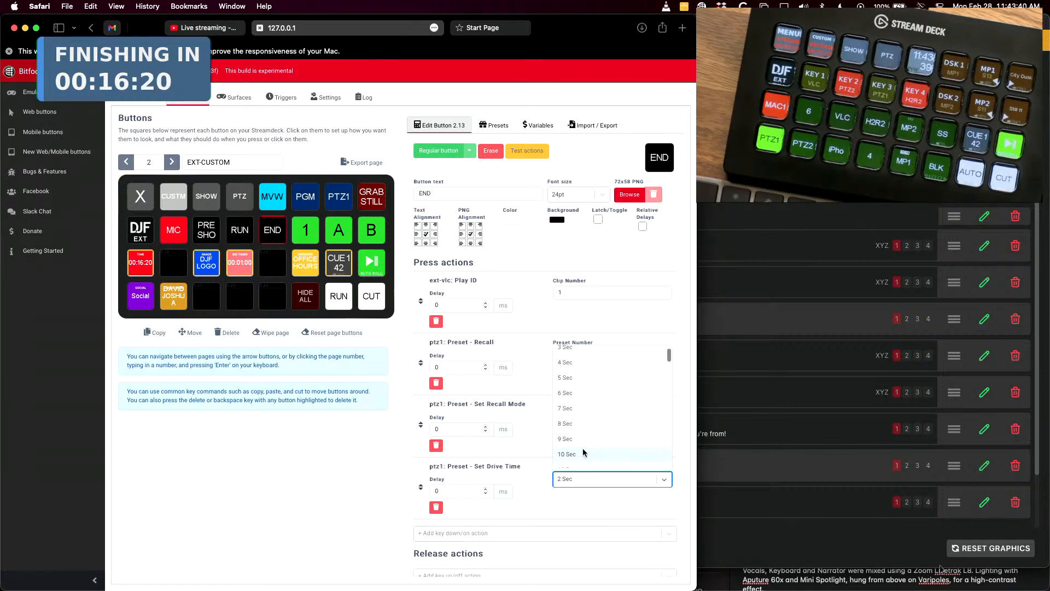
pyautogui.click(583, 458)
# Move the ptz1: Preset - Recall action below Set Drive Time and enable relative delays for the END button
pyautogui.scroll(-3, 525, 422)
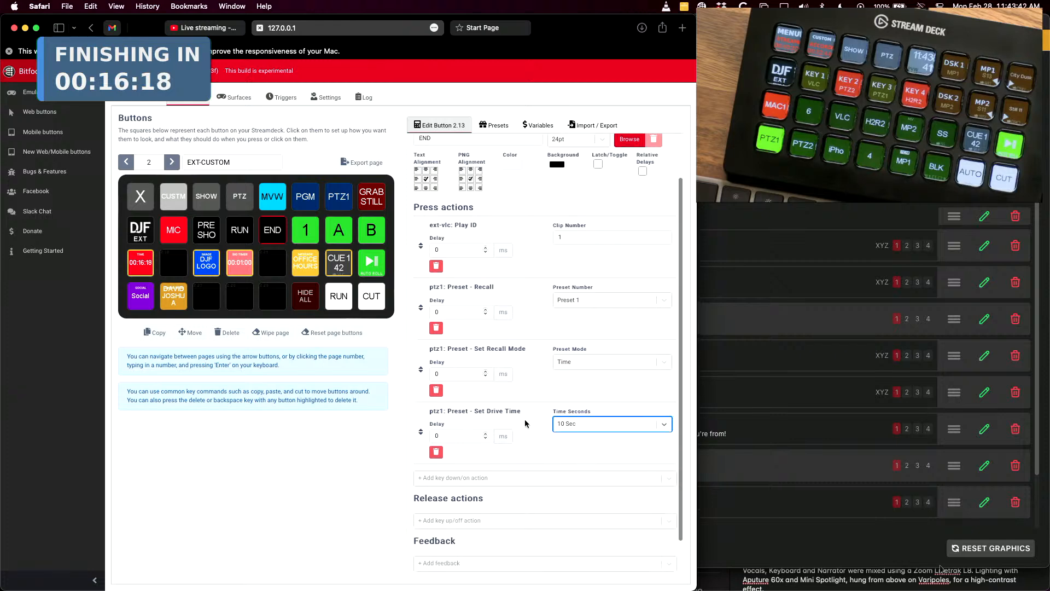
pyautogui.moveTo(420, 282); pyautogui.dragTo(493, 409)
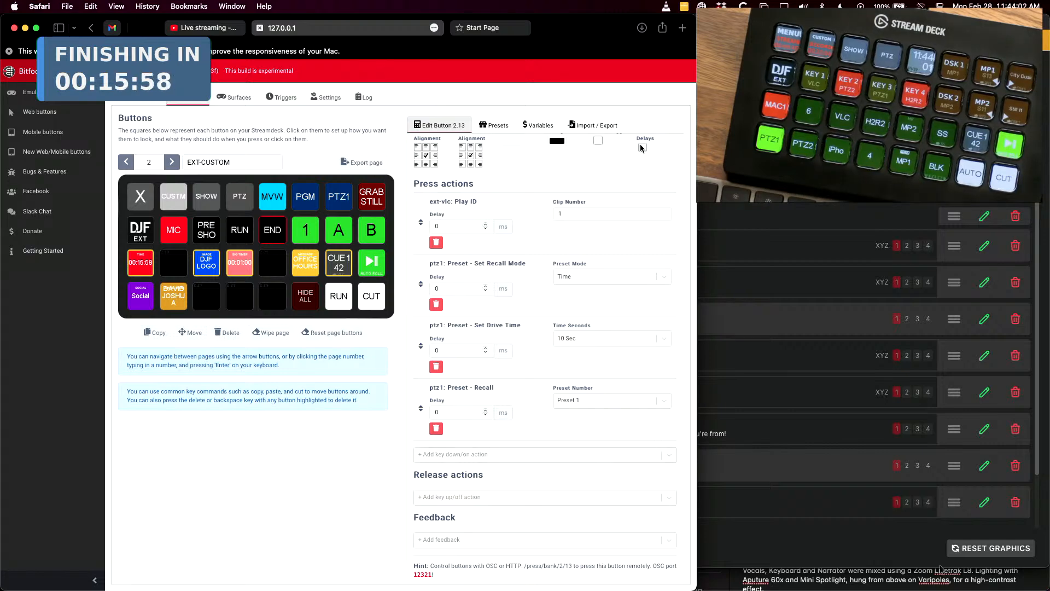
pyautogui.scroll(1, 642, 149)
pyautogui.scroll(-2, 524, 240)
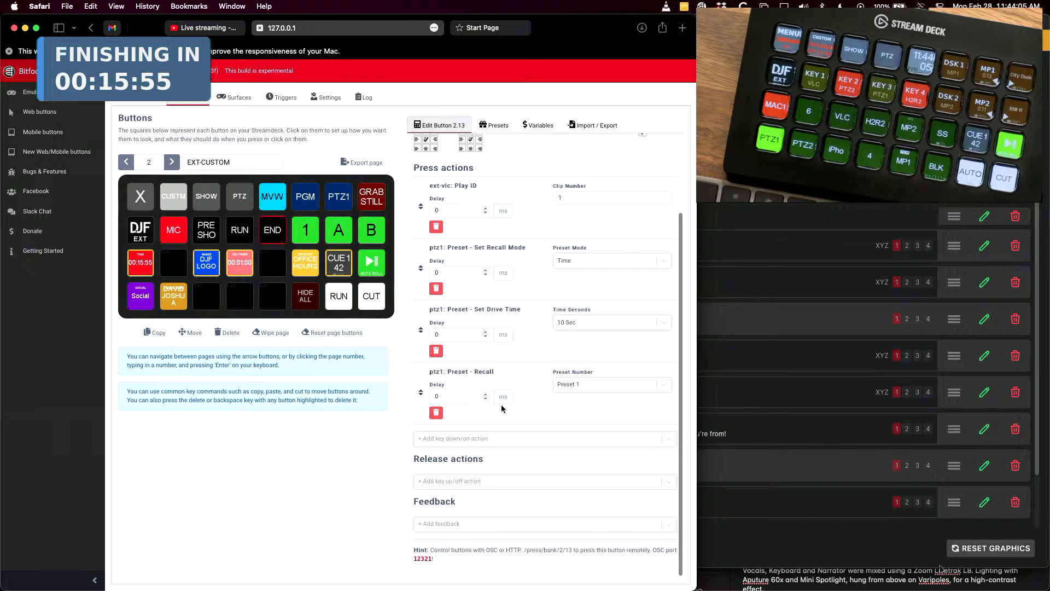
# Add an ext-atem: ME: Set Preview input press action to the END button with VLC as the input
pyautogui.click(487, 438)
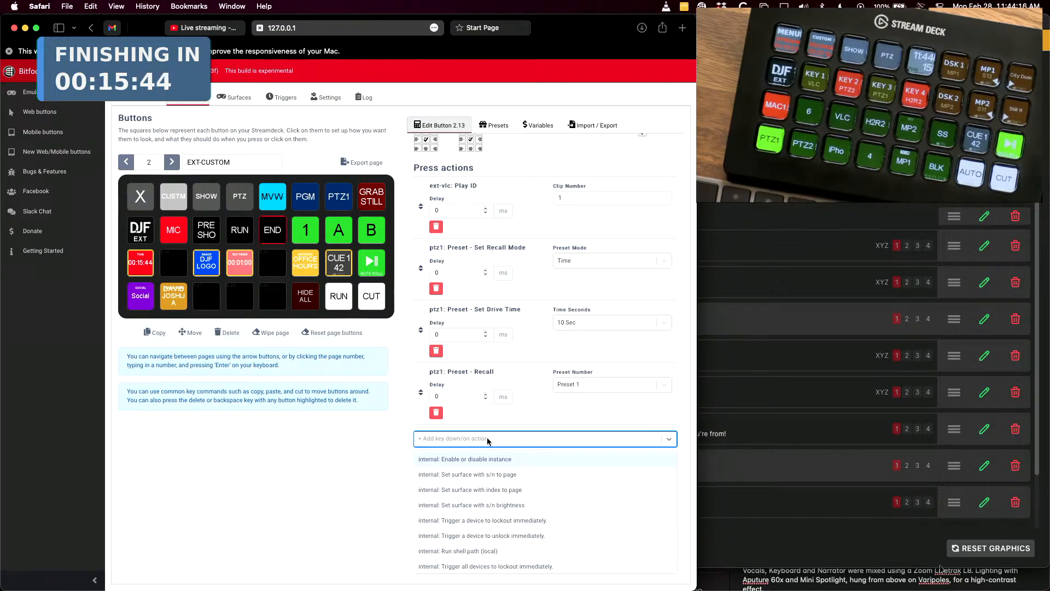
pyautogui.write('prev')
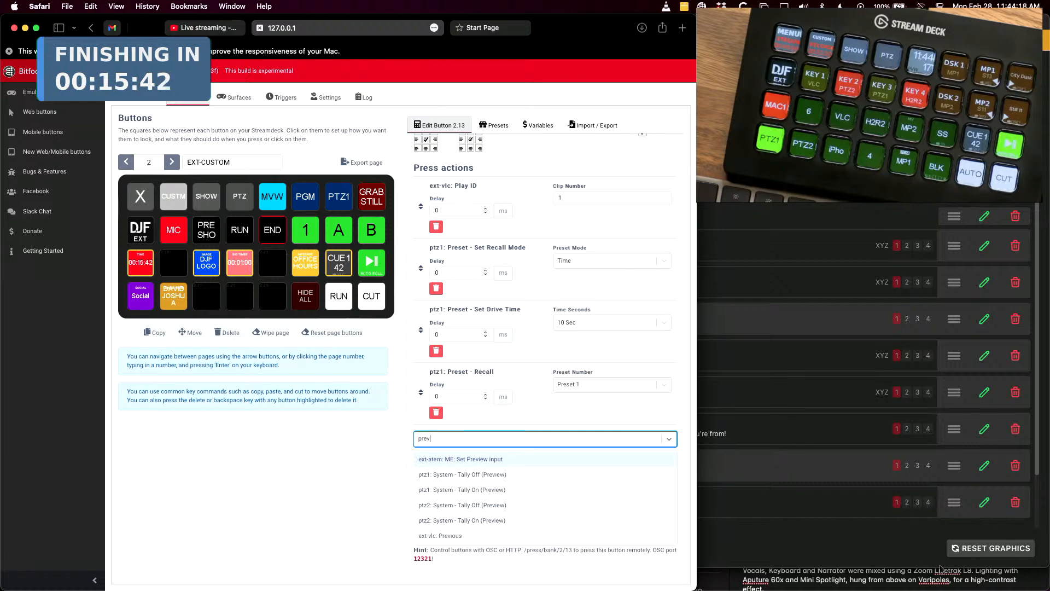
pyautogui.click(512, 458)
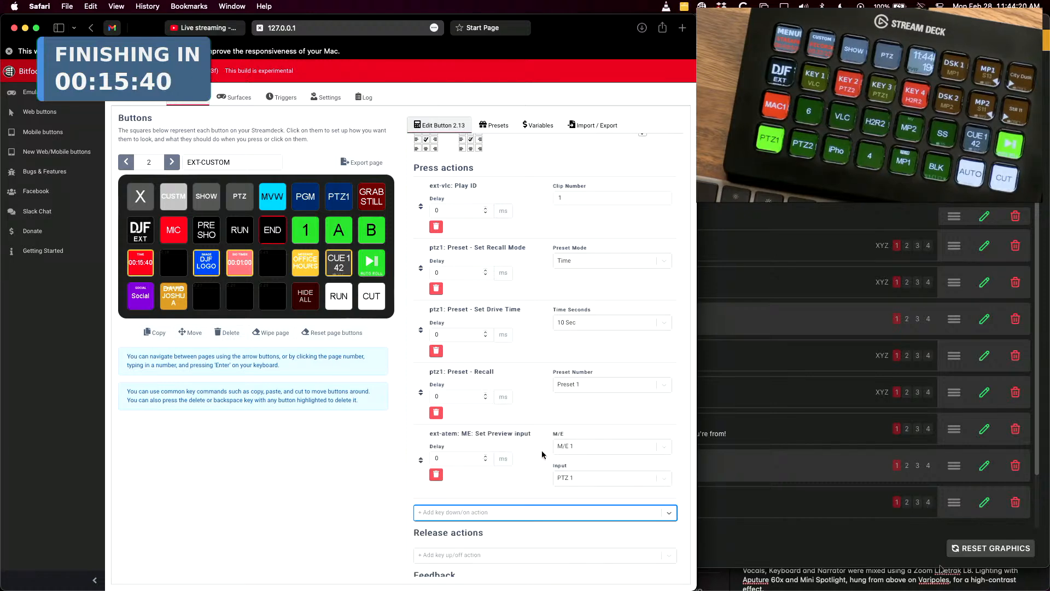
pyautogui.scroll(-1, 541, 450)
pyautogui.click(584, 468)
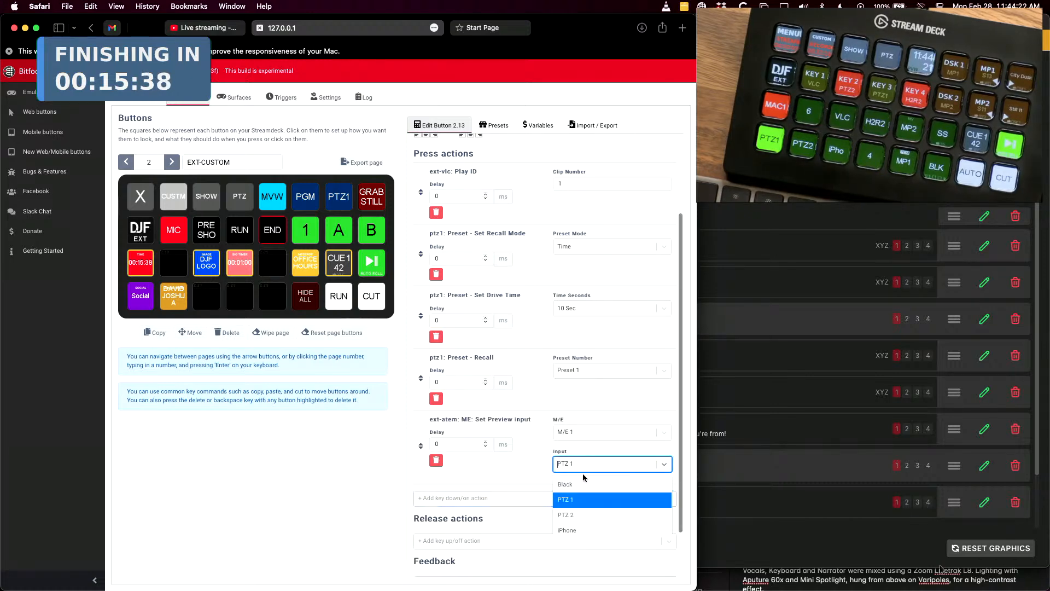
pyautogui.click(582, 474)
pyautogui.scroll(-1, 582, 474)
pyautogui.click(577, 458)
pyautogui.scroll(-5, 579, 486)
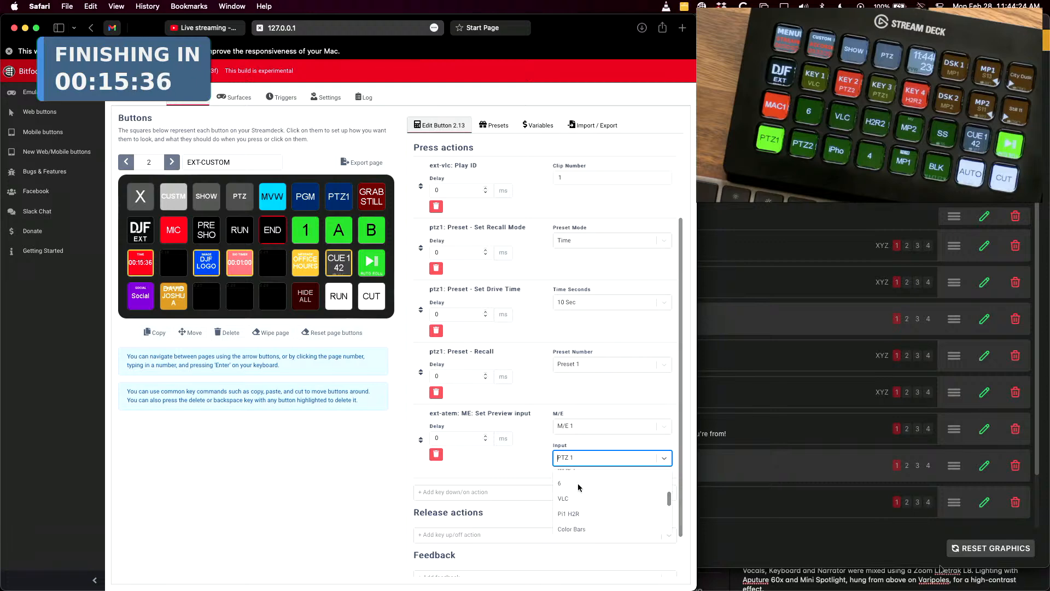
pyautogui.click(578, 478)
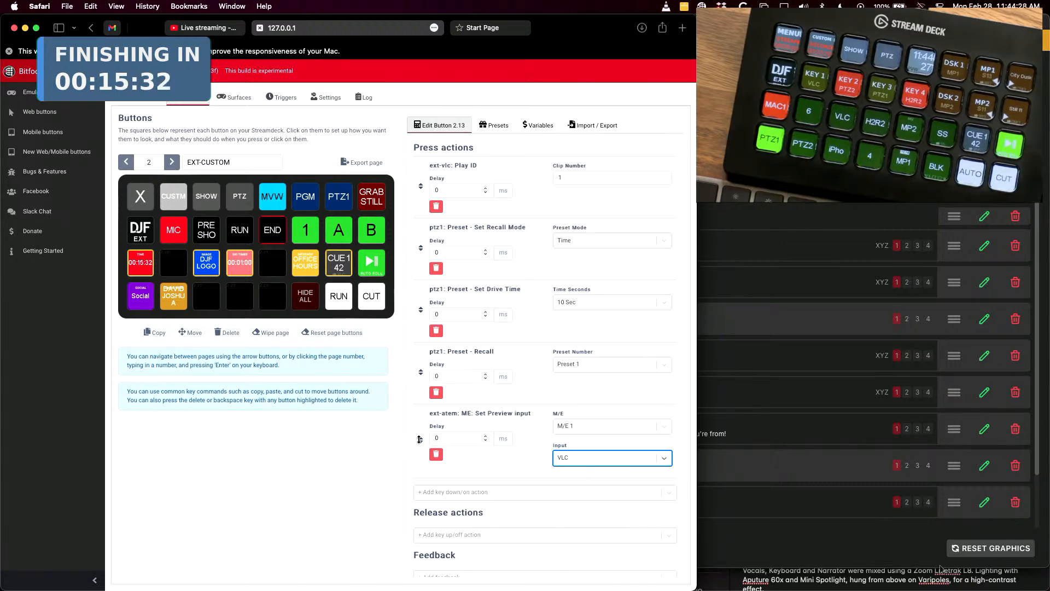
# Move the Set Preview input action directly below ext-vlc: Play ID and review the press action order
pyautogui.moveTo(420, 439); pyautogui.dragTo(468, 249)
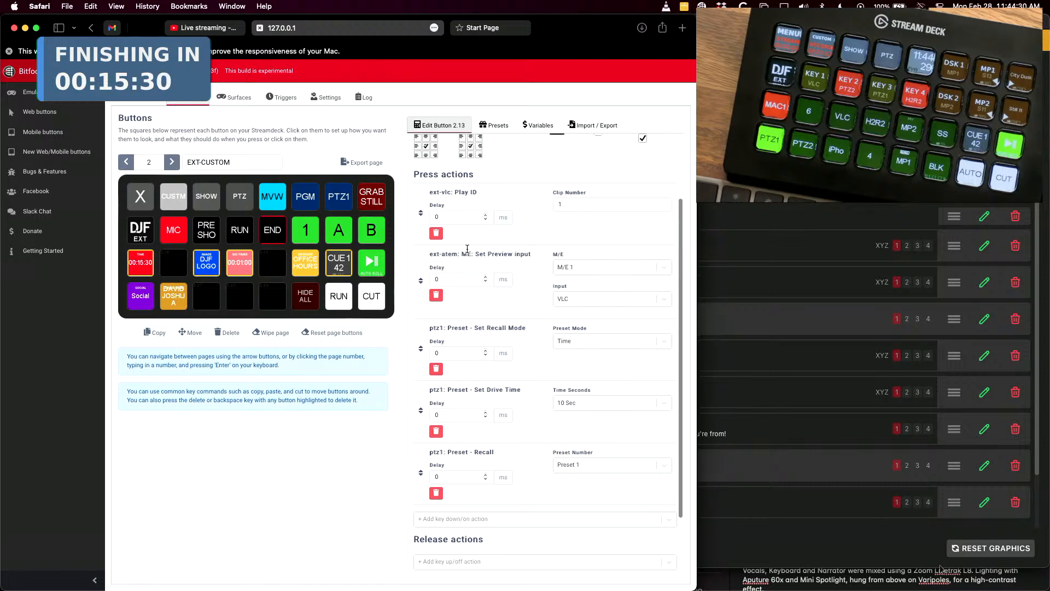
pyautogui.scroll(1, 468, 250)
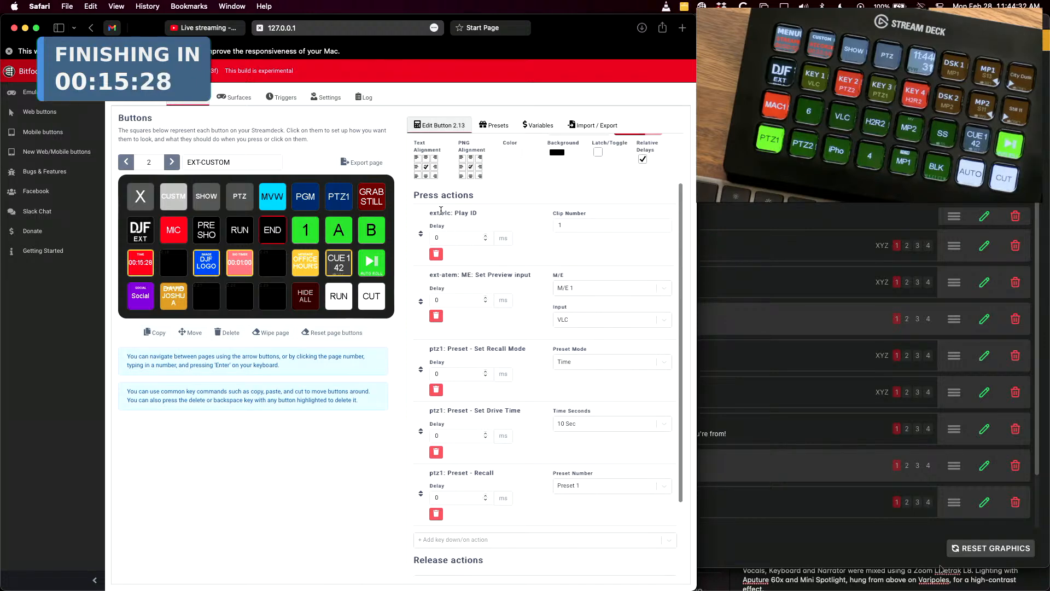
pyautogui.scroll(-3, 538, 317)
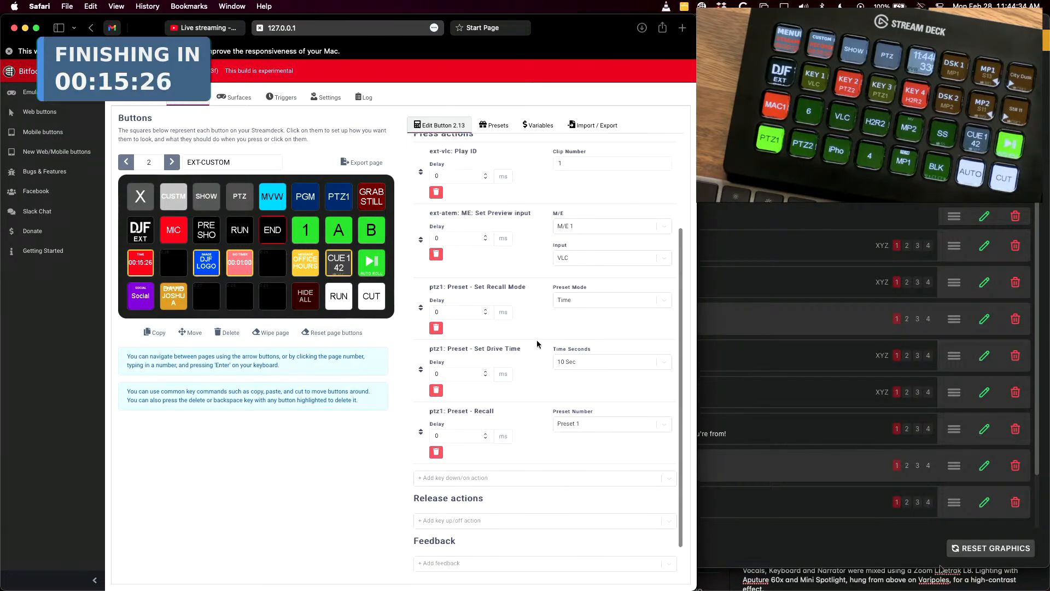
pyautogui.scroll(-1, 541, 295)
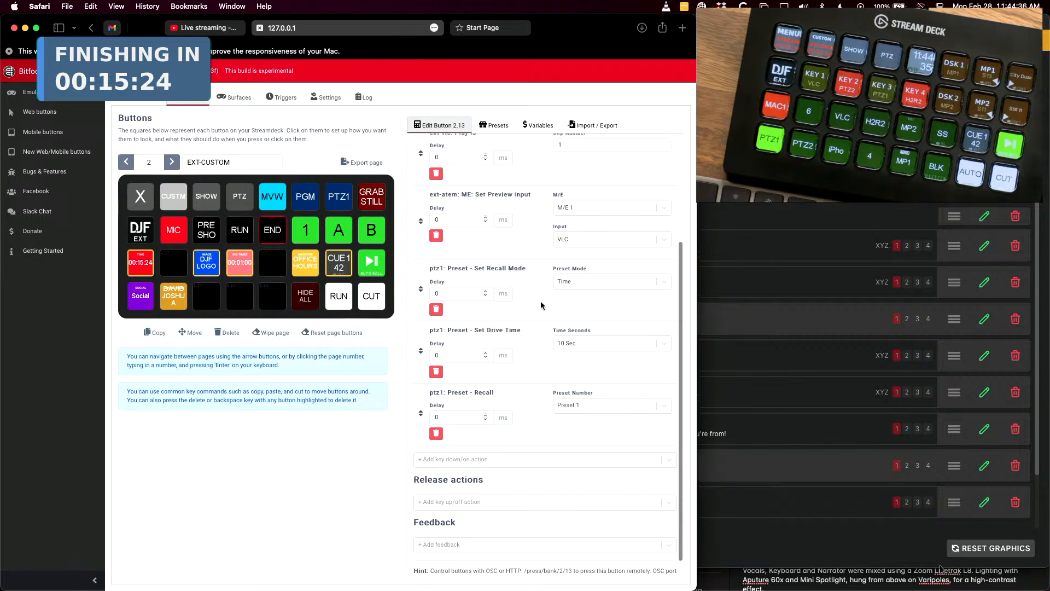
pyautogui.scroll(-1, 541, 301)
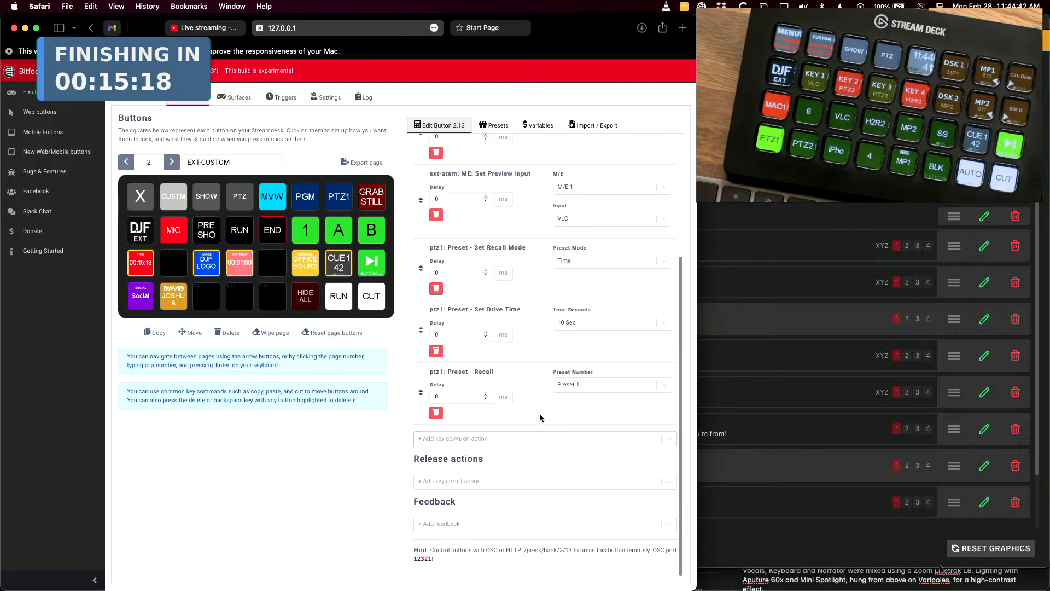
# Add an ext-atem: ME: Perform AUTO transition press action to the END button with a 9000 ms delay
pyautogui.scroll(2, 539, 417)
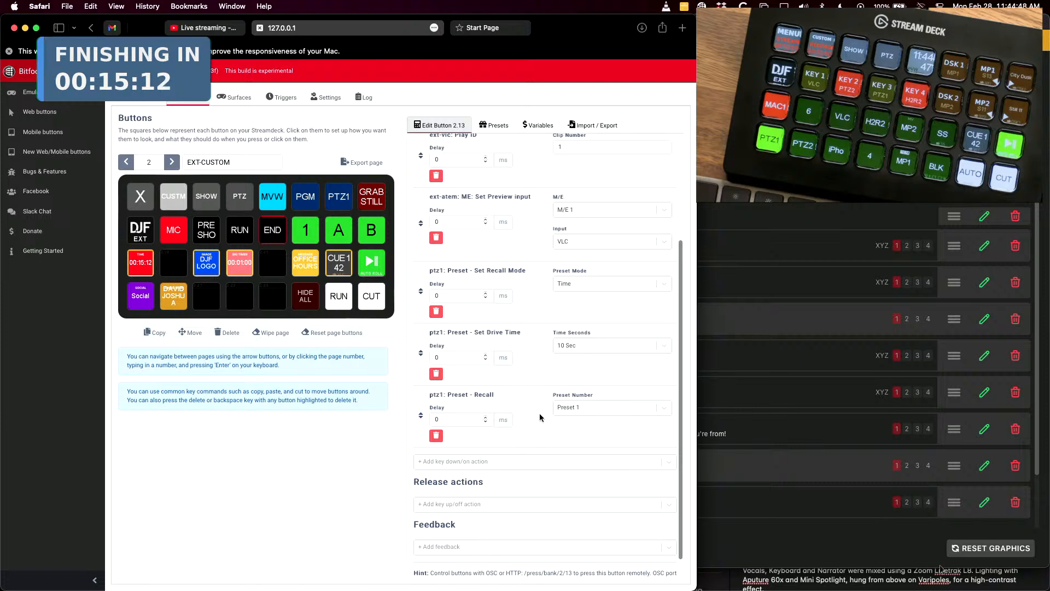
pyautogui.scroll(-1, 539, 412)
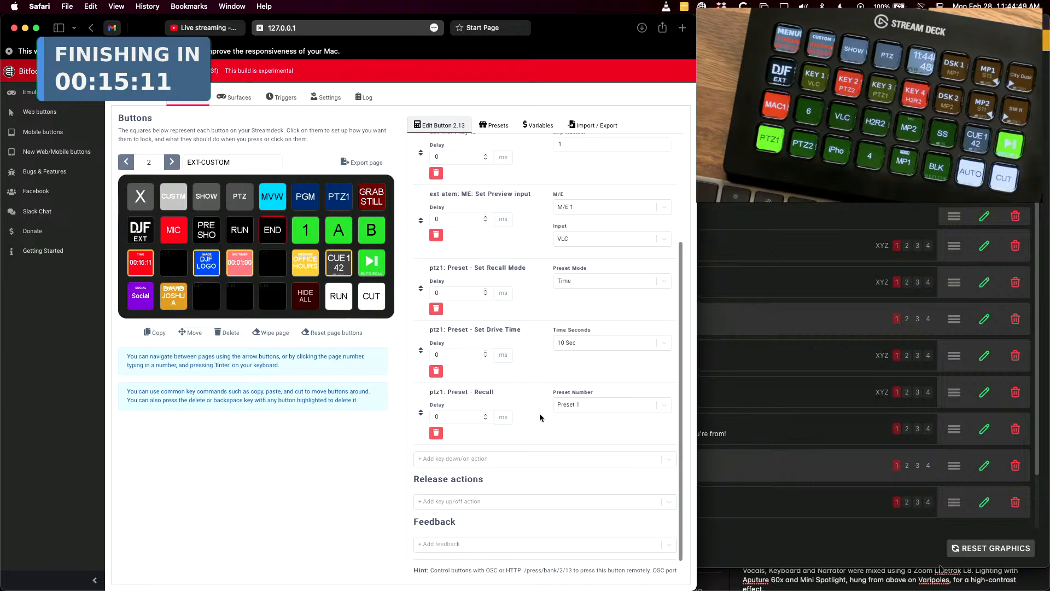
pyautogui.click(526, 458)
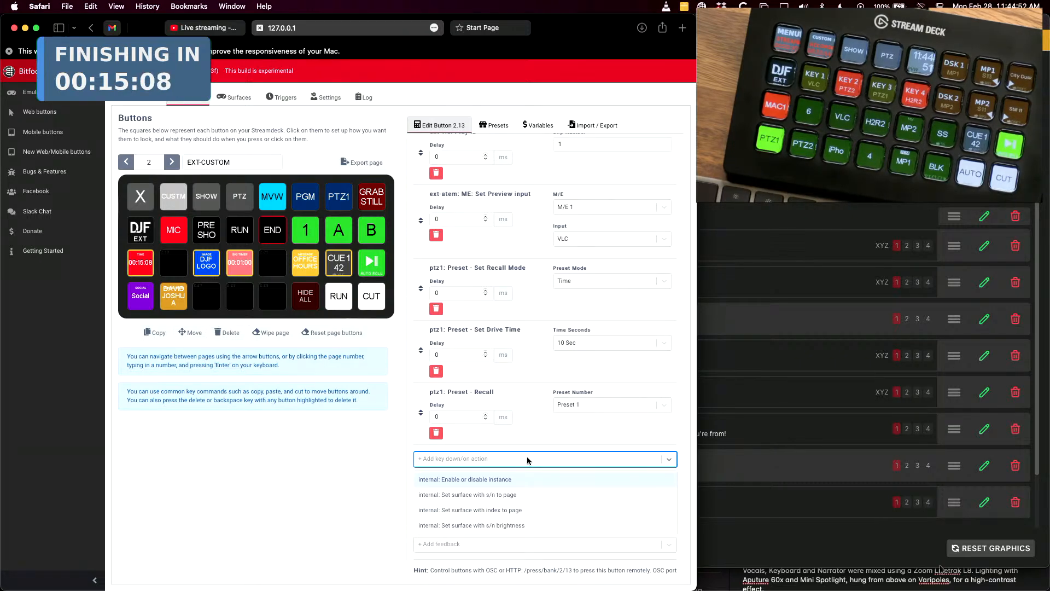
pyautogui.write('auto')
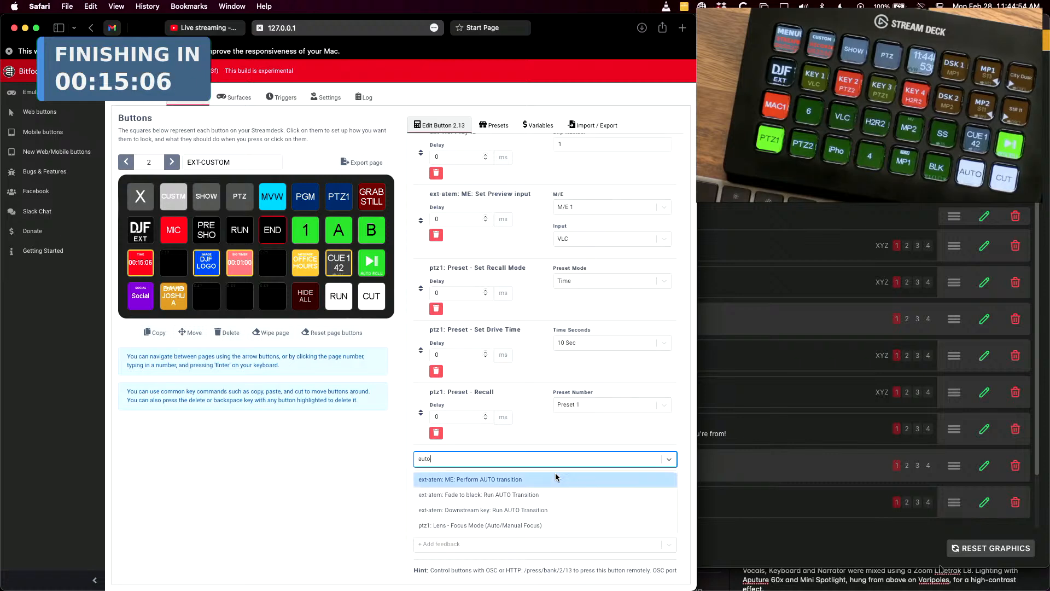
pyautogui.click(557, 478)
pyautogui.moveTo(451, 487); pyautogui.dragTo(418, 485)
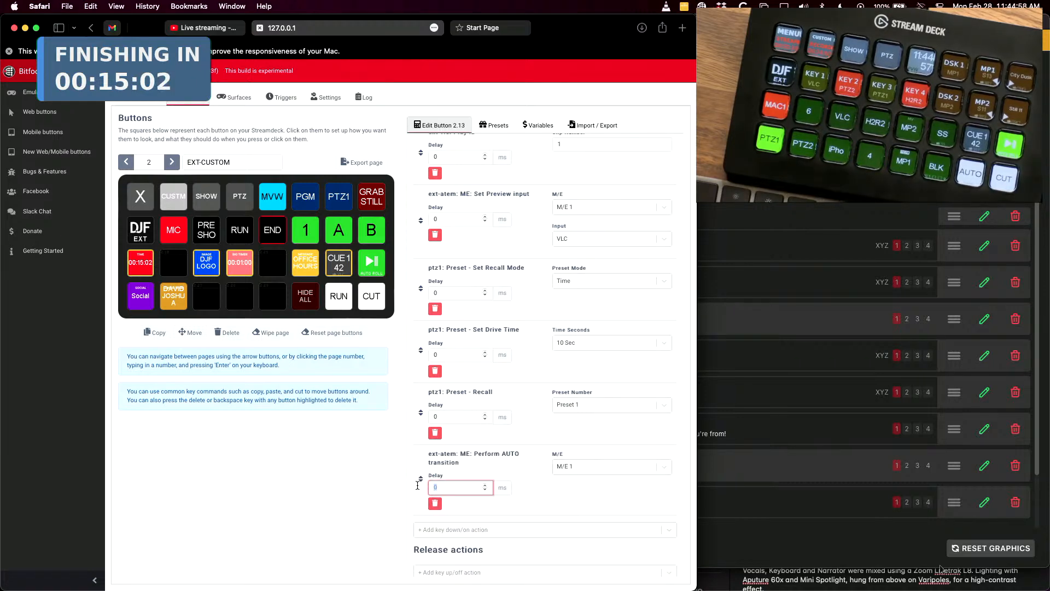
pyautogui.write('9000')
pyautogui.click(535, 498)
pyautogui.scroll(-1, 531, 492)
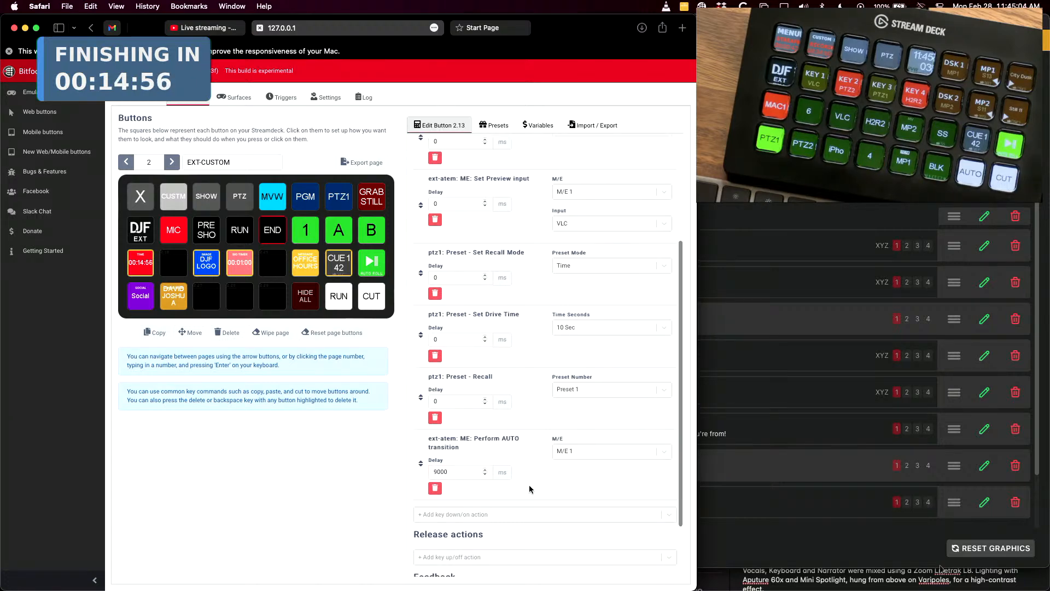
# Add an ext-atem: Fairlight Audio: Set input mix option press action with VLC as the input and the mix option On
pyautogui.scroll(-4, 530, 487)
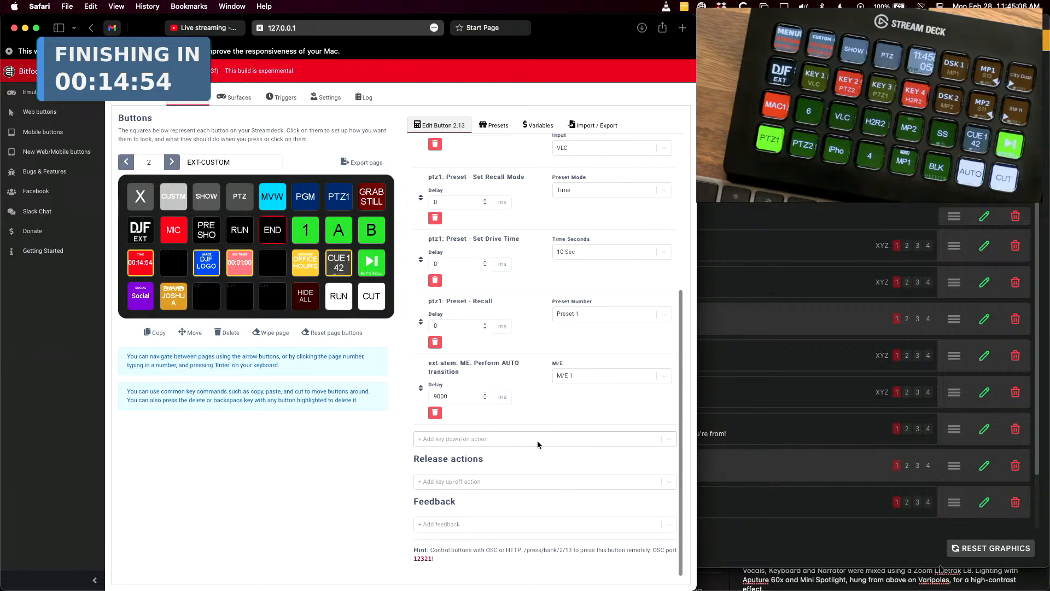
pyautogui.click(547, 443)
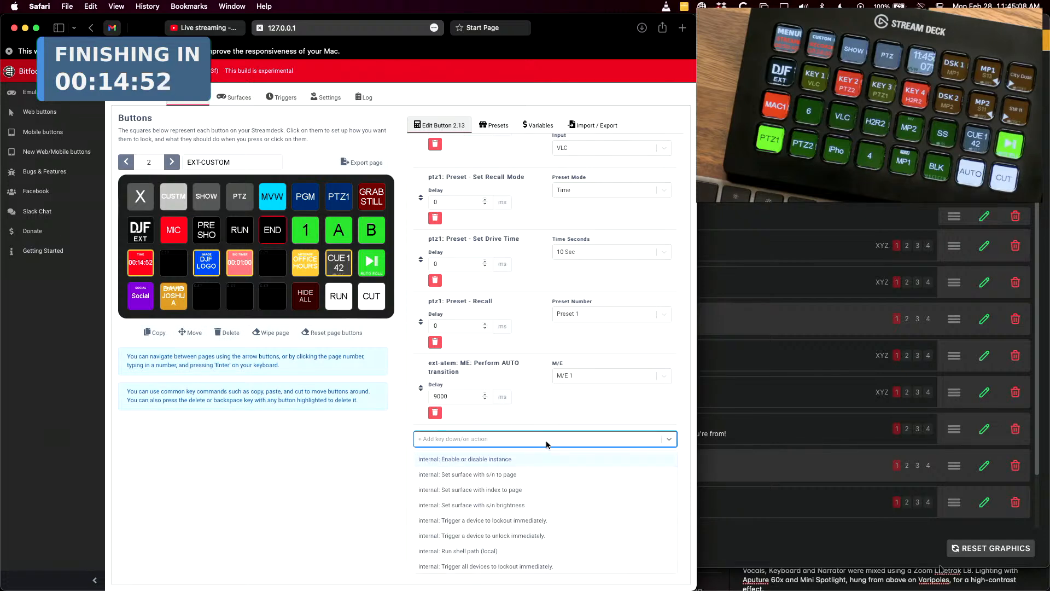
pyautogui.write('fairlight')
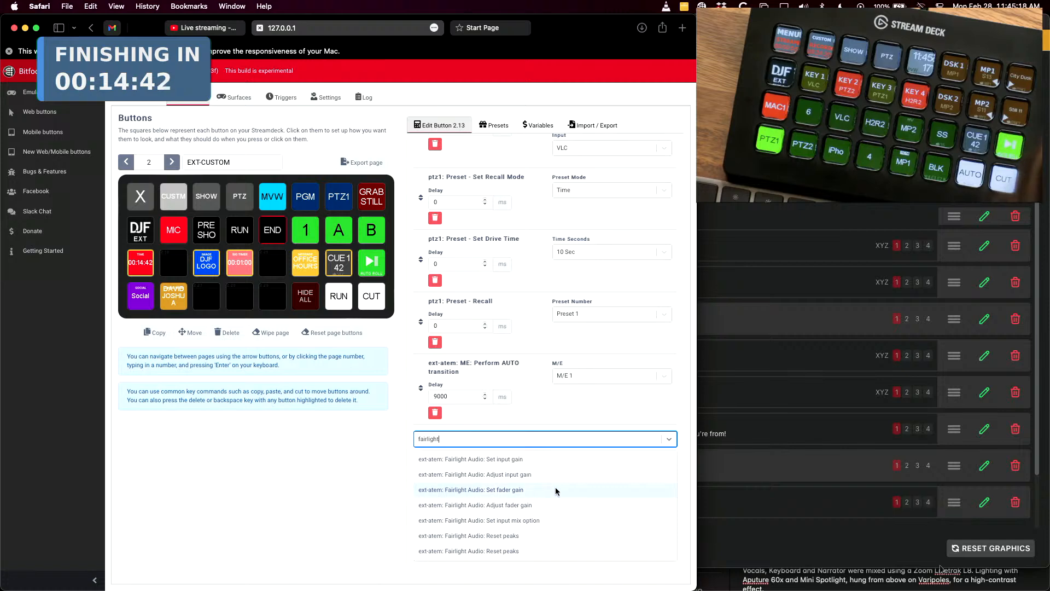
pyautogui.click(563, 520)
pyautogui.click(580, 446)
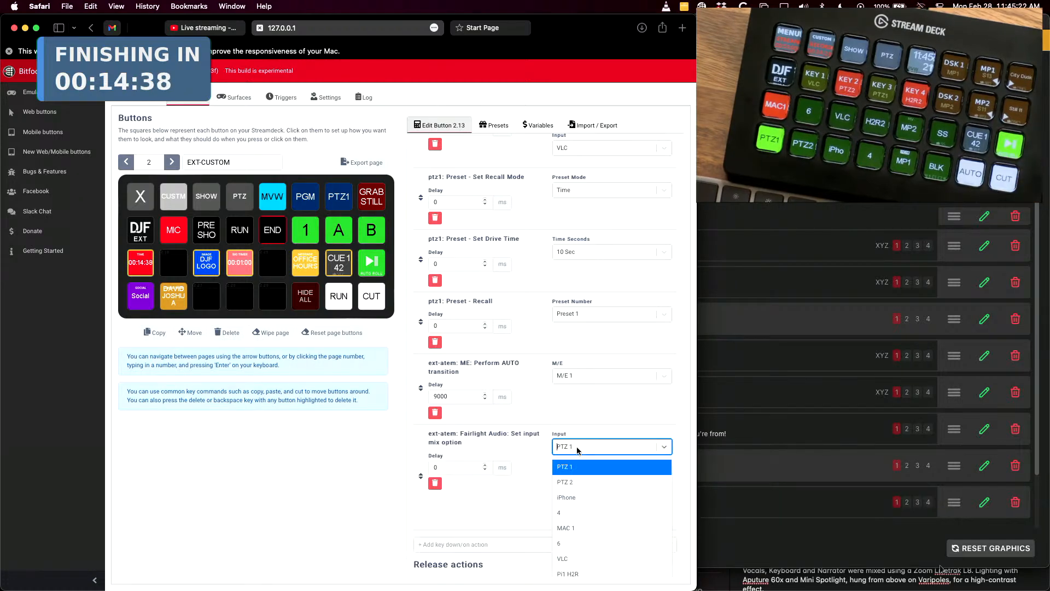
pyautogui.click(582, 556)
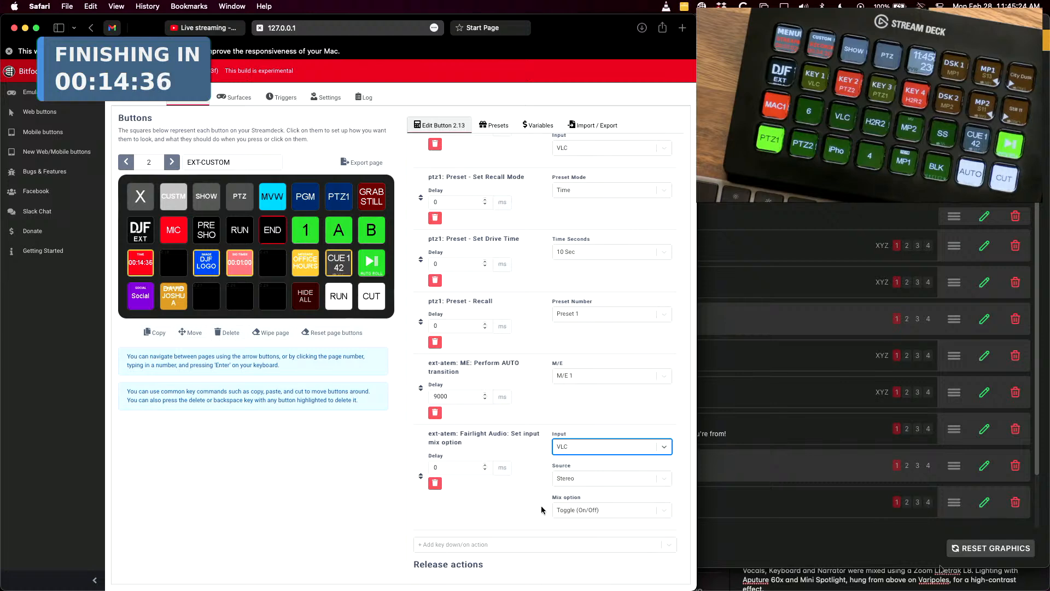
pyautogui.click(582, 511)
pyautogui.click(588, 544)
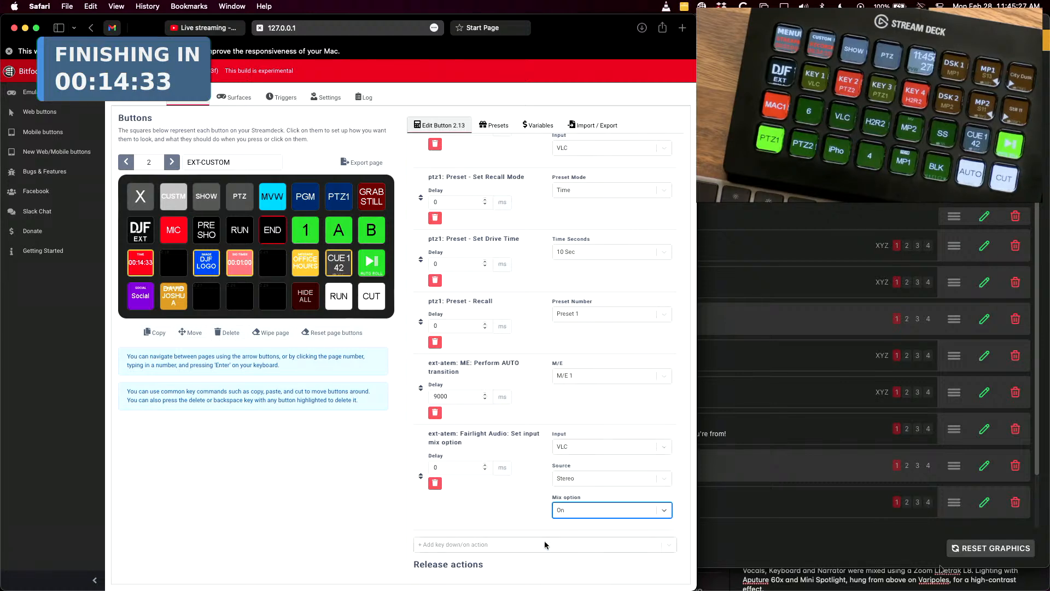
# Add another ext-atem: Fairlight Audio: Set input mix option press action with VLC as the input and the mix option Off
pyautogui.click(507, 551)
pyautogui.write('set input')
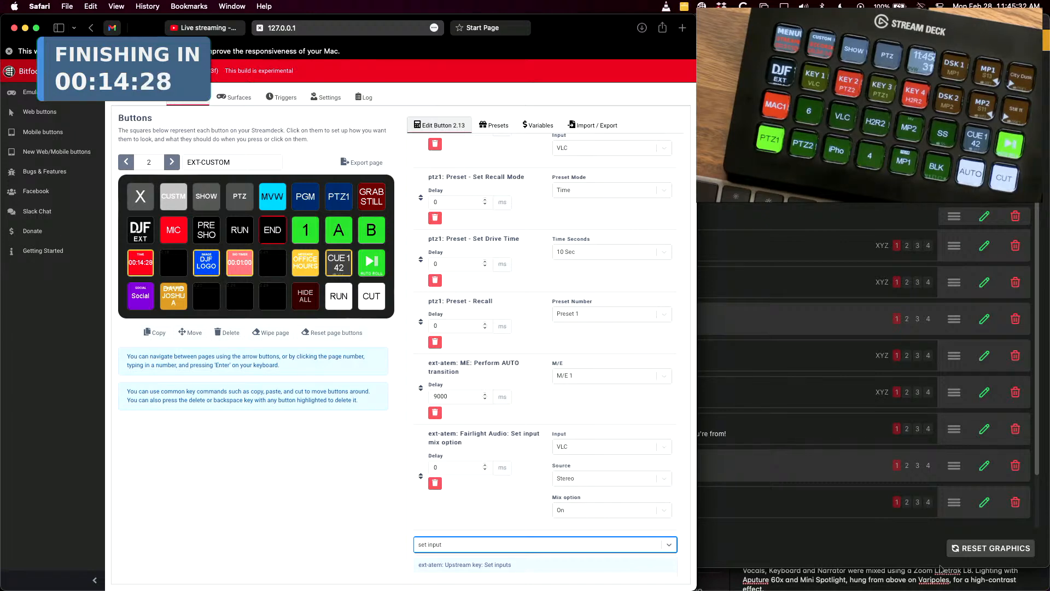
pyautogui.scroll(-3, 487, 515)
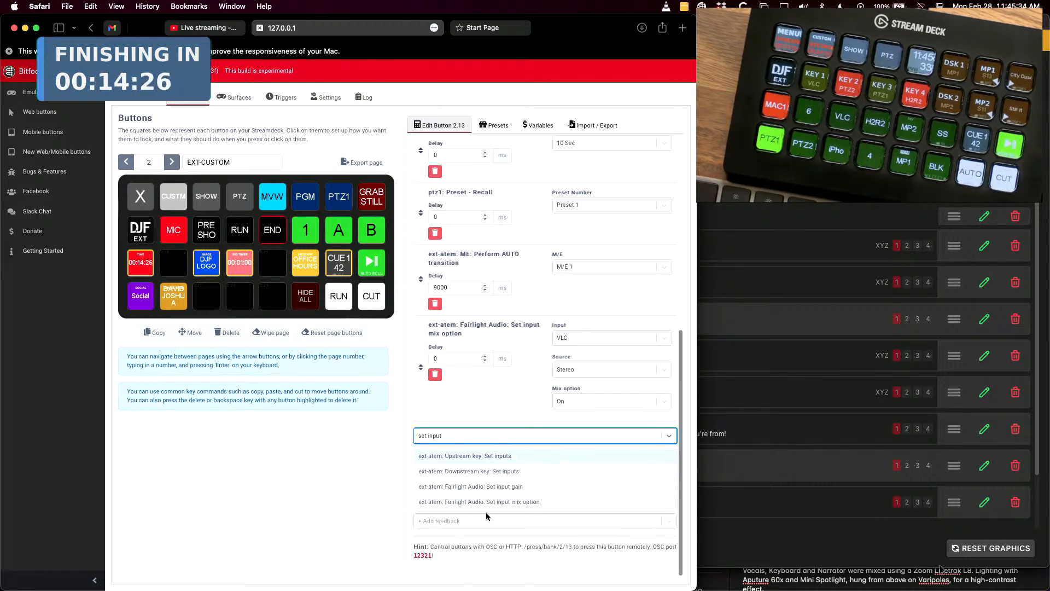
pyautogui.click(534, 505)
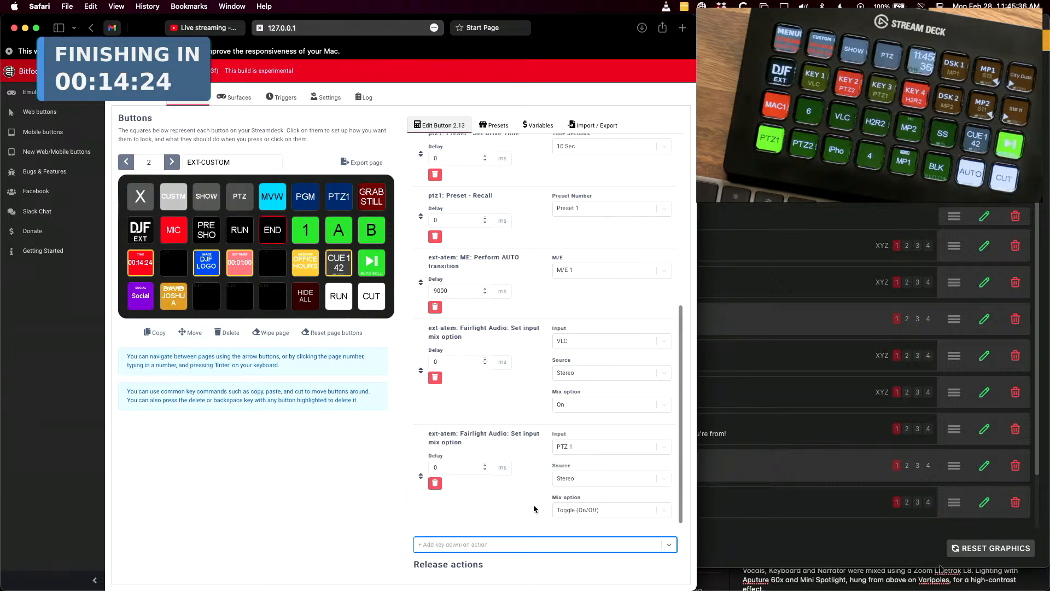
pyautogui.click(580, 447)
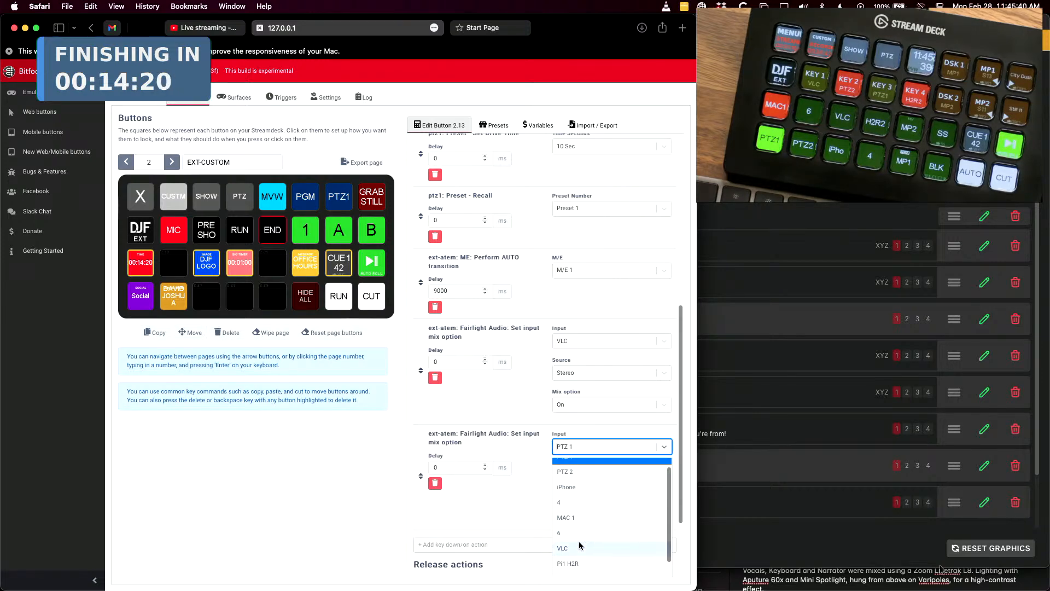
pyautogui.click(580, 546)
pyautogui.click(563, 509)
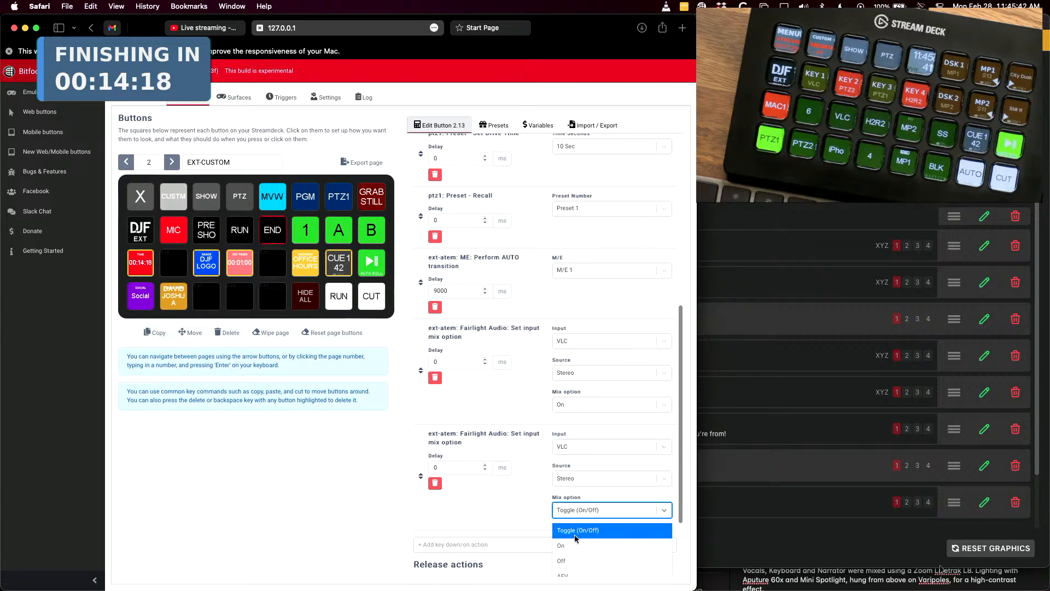
pyautogui.click(577, 558)
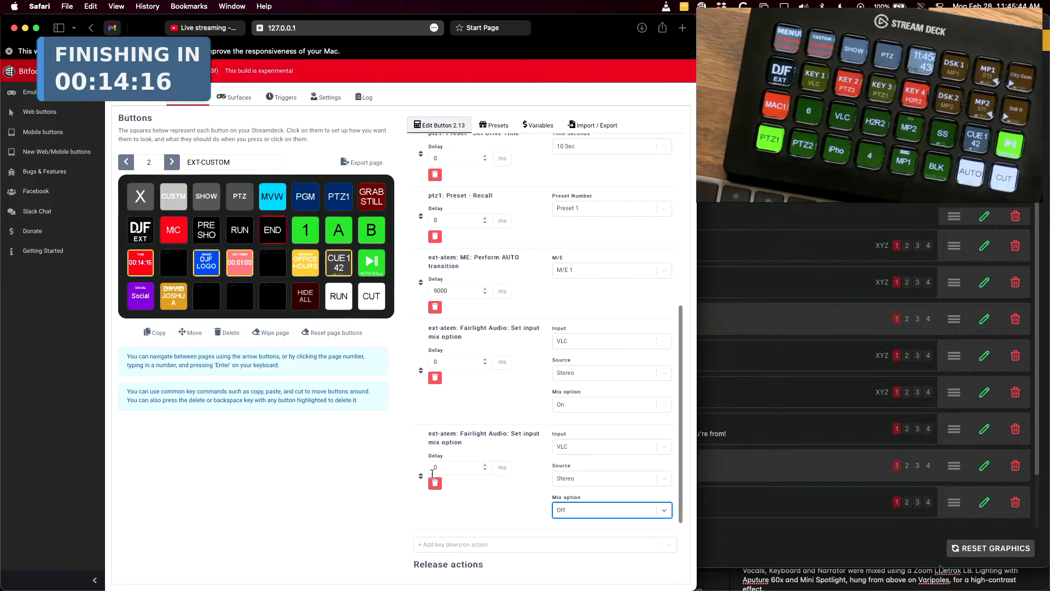
# Move the VLC Off mix option action to the start of the press actions and Set Preview input directly above ext-vlc: Play ID
pyautogui.moveTo(421, 476); pyautogui.dragTo(456, 402)
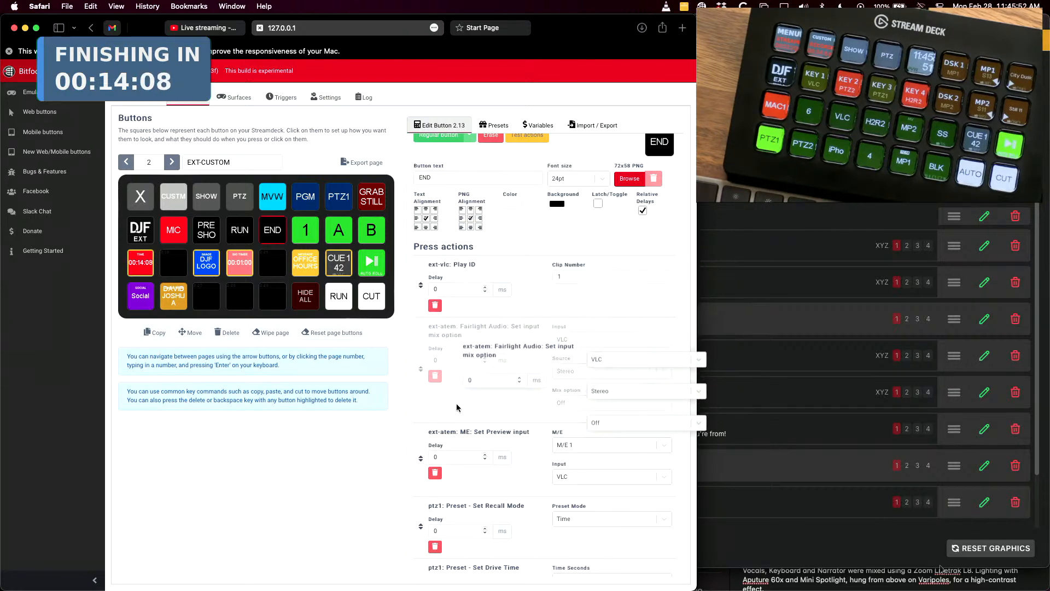
pyautogui.moveTo(421, 370); pyautogui.dragTo(428, 284)
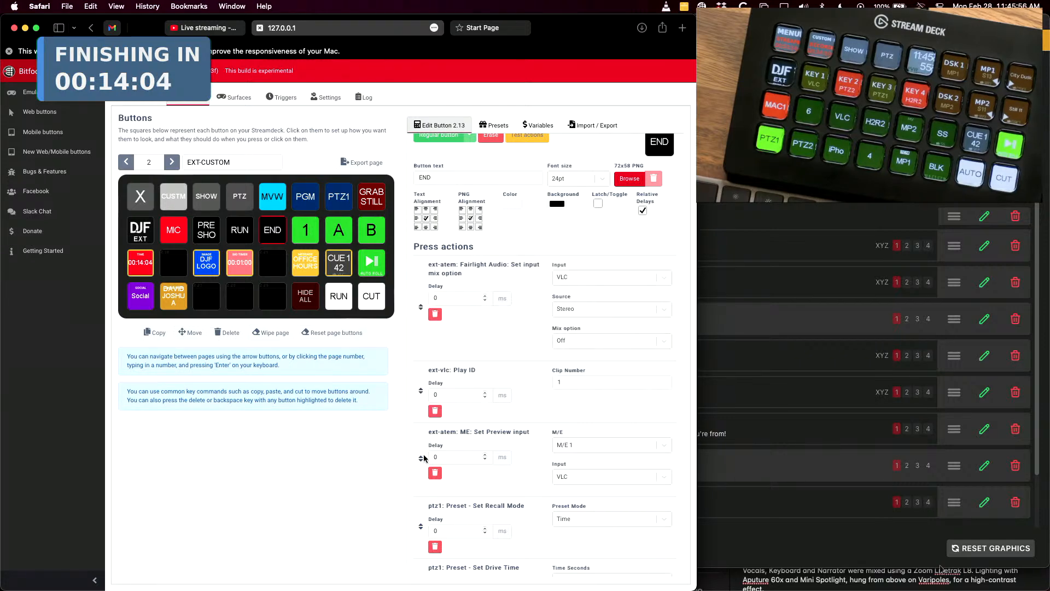
pyautogui.moveTo(421, 459); pyautogui.dragTo(435, 370)
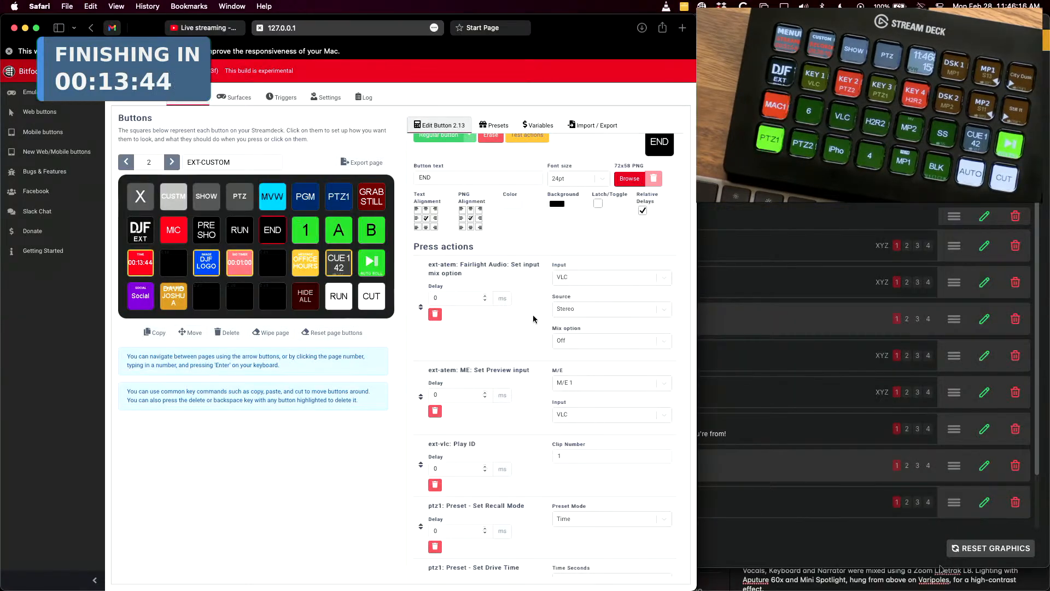
# Review the END button's press actions in order, from the first Fairlight mix option through the AUTO transition to the last action
pyautogui.scroll(-3, 536, 304)
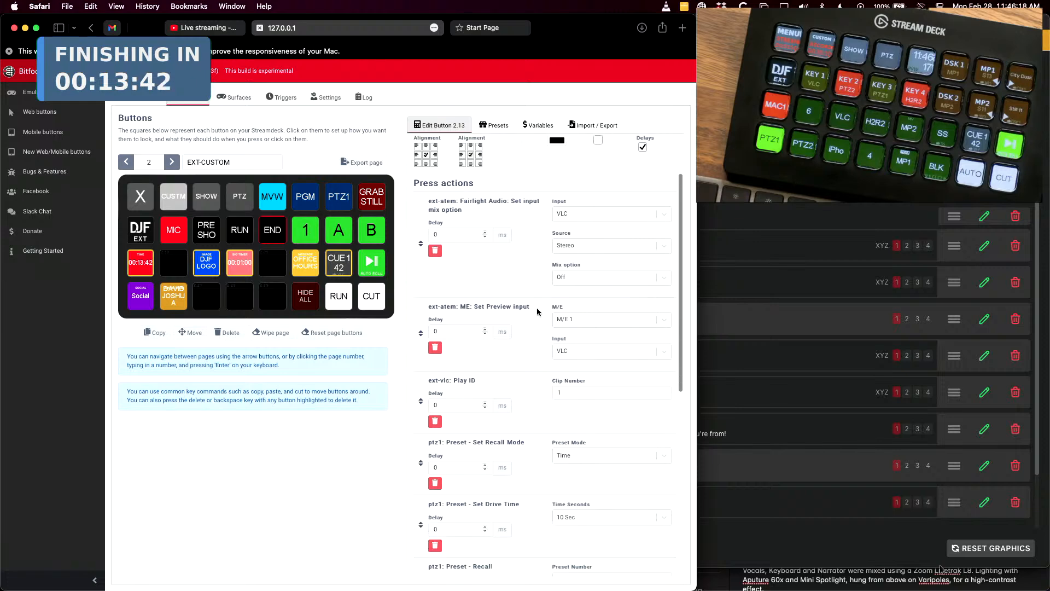
pyautogui.scroll(-1, 536, 312)
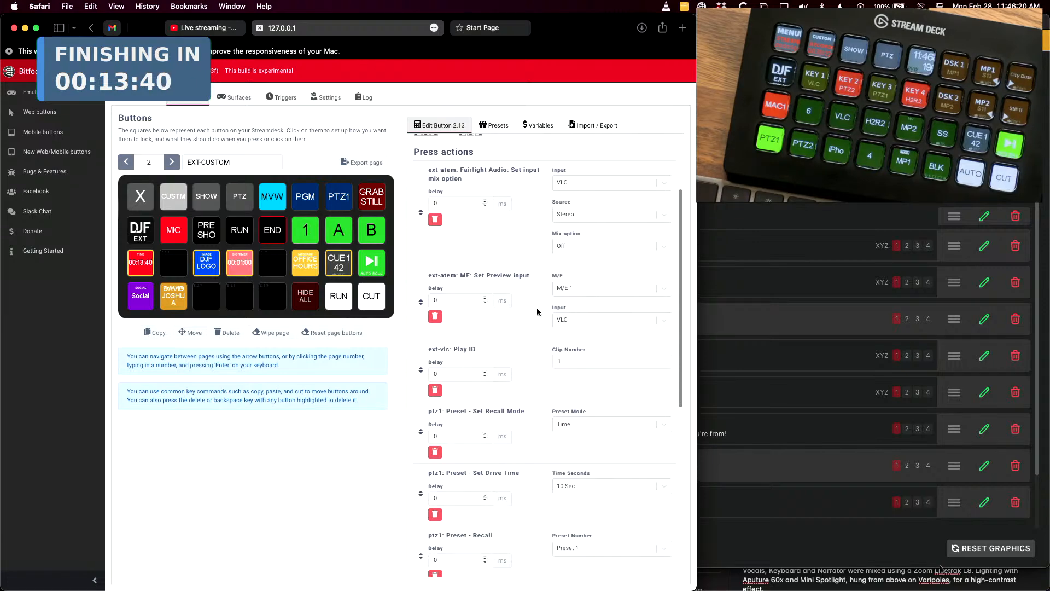
pyautogui.scroll(-2, 536, 312)
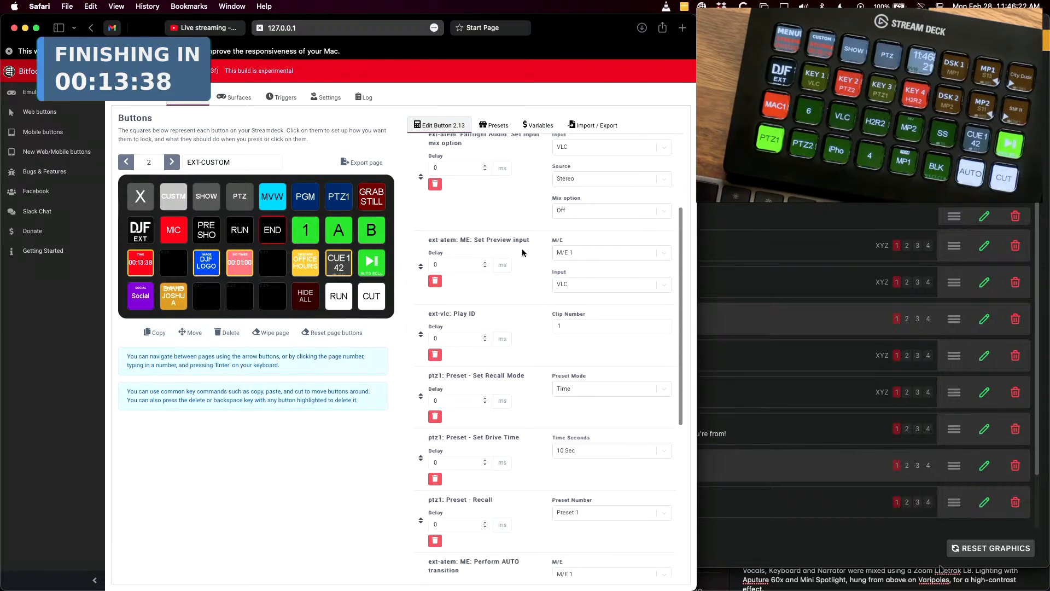
pyautogui.scroll(-3, 545, 287)
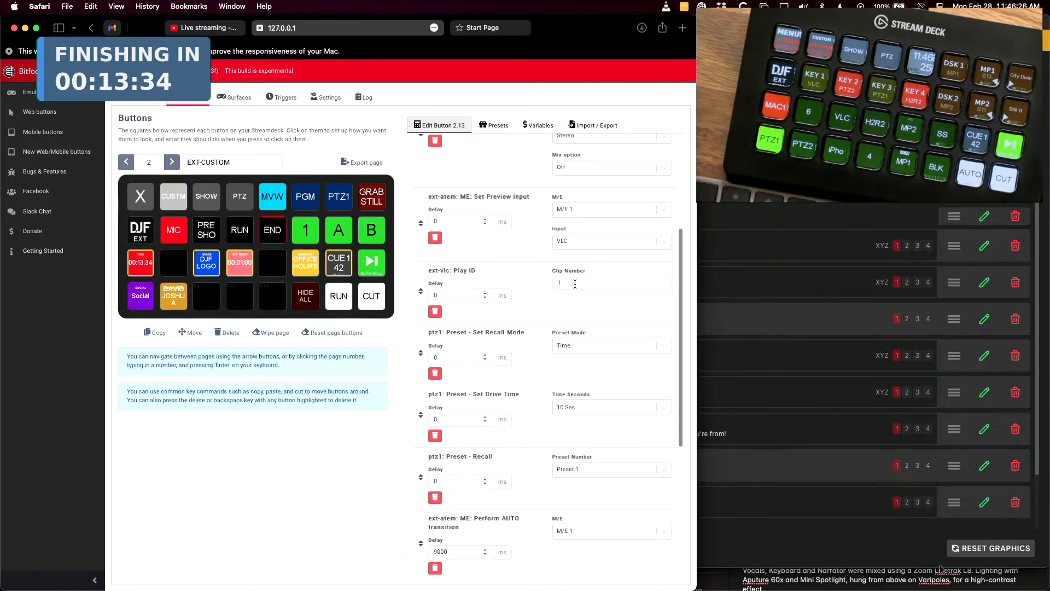
pyautogui.scroll(-3, 518, 301)
pyautogui.scroll(-1, 519, 305)
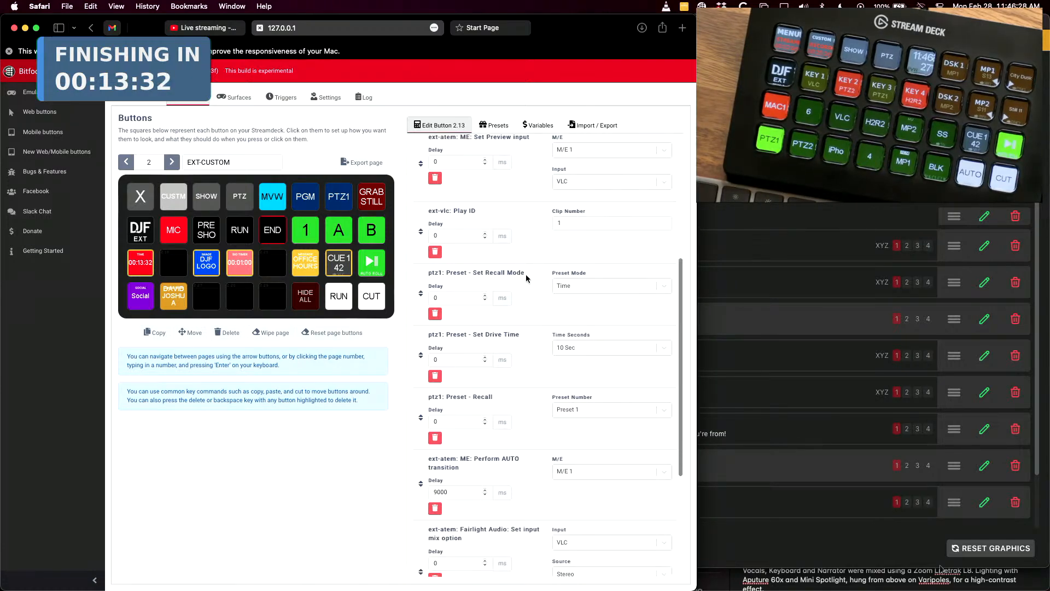
pyautogui.scroll(-1, 530, 260)
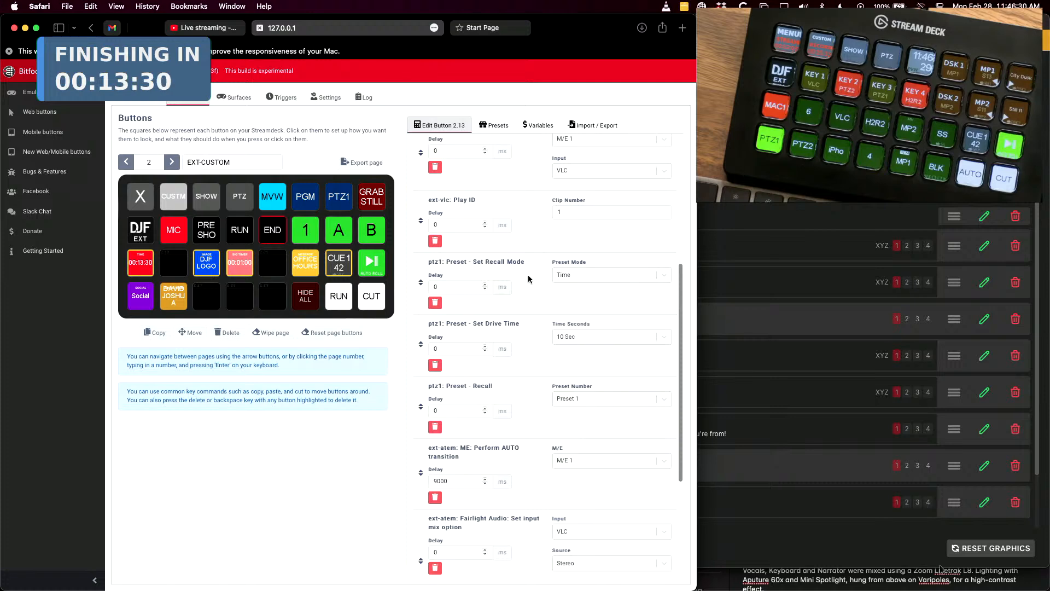
pyautogui.scroll(-5, 530, 299)
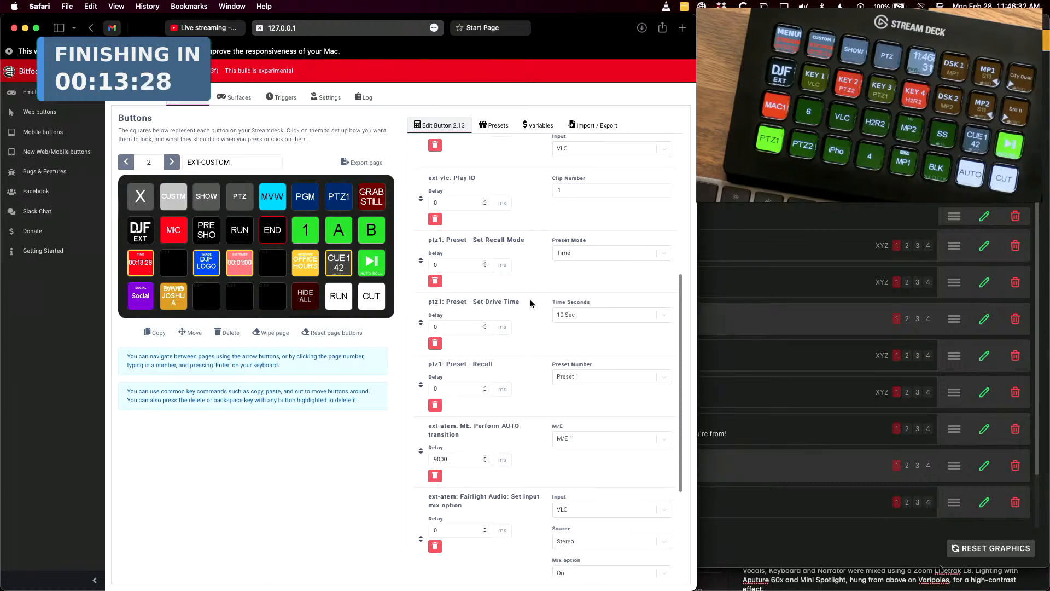
pyautogui.scroll(-3, 530, 302)
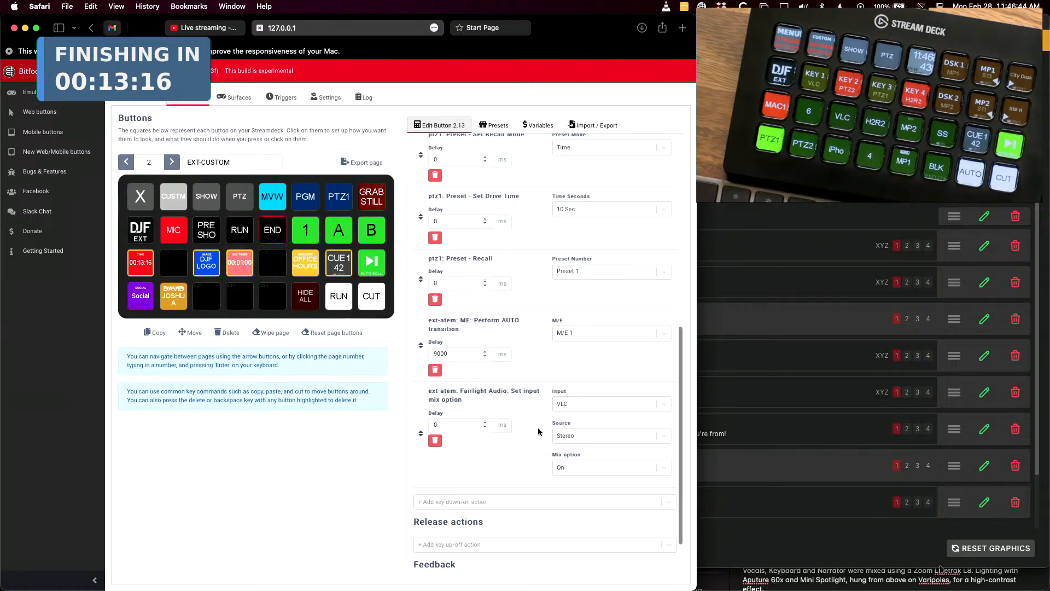
pyautogui.scroll(-2, 538, 431)
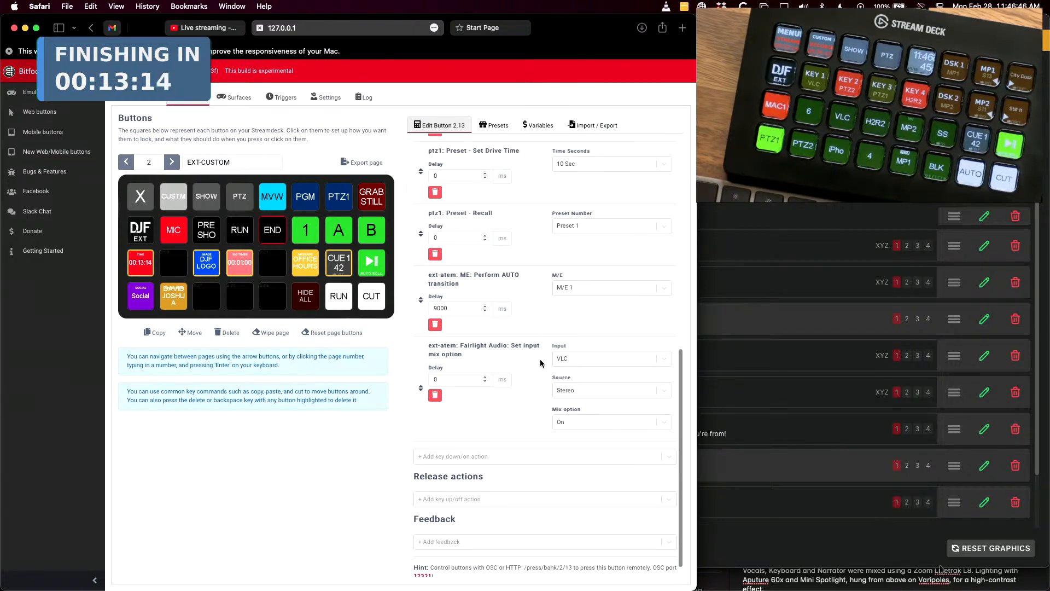
# Add an ext-atem: Fairlight Audio: Set input mix option press action with Mic 1 as the input and the mix option Off
pyautogui.click(535, 456)
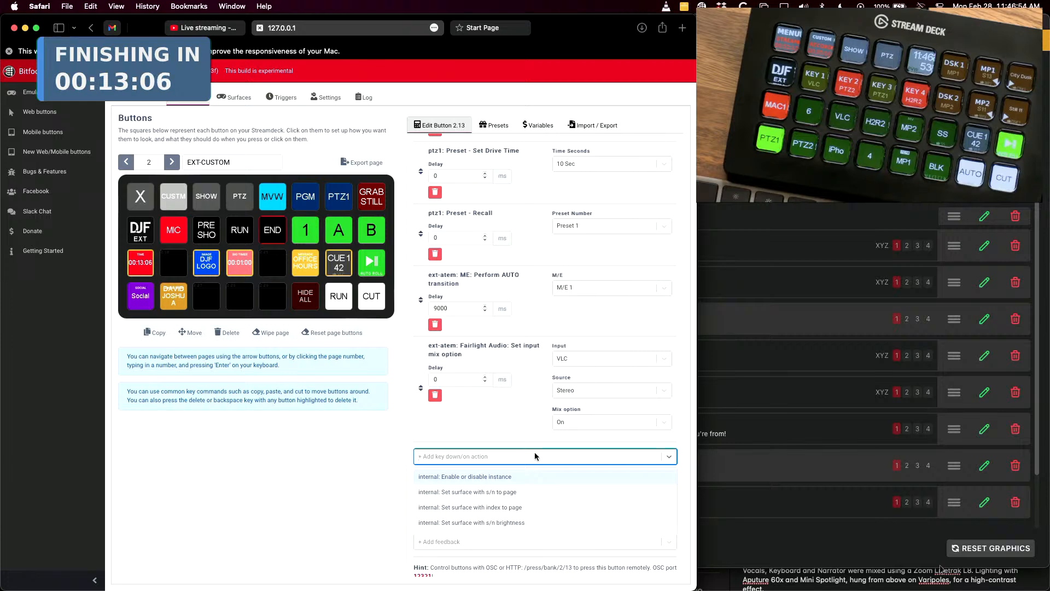
pyautogui.write('set input mi')
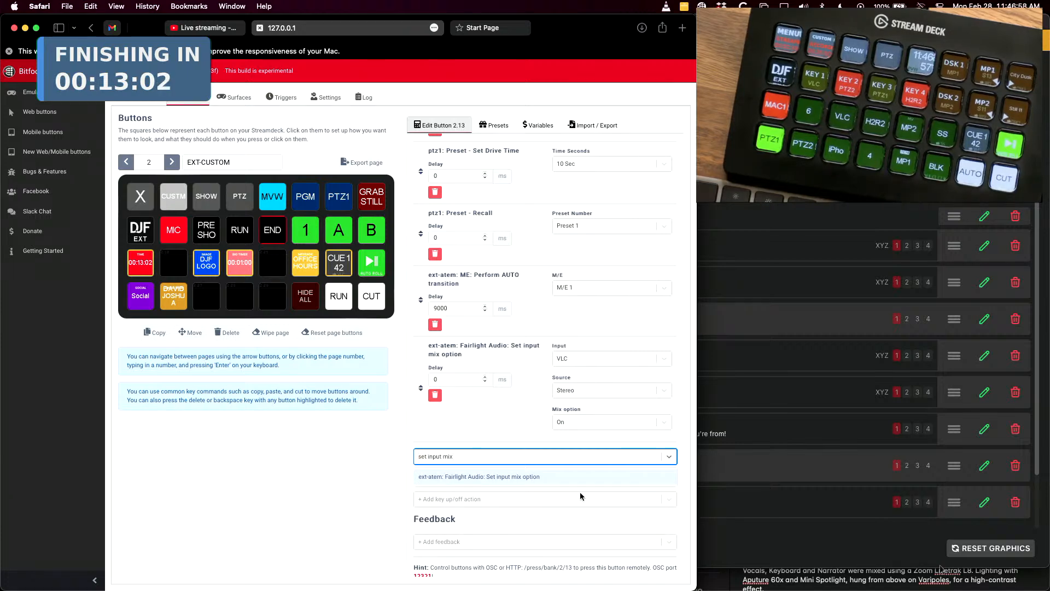
pyautogui.write('x')
pyautogui.click(571, 477)
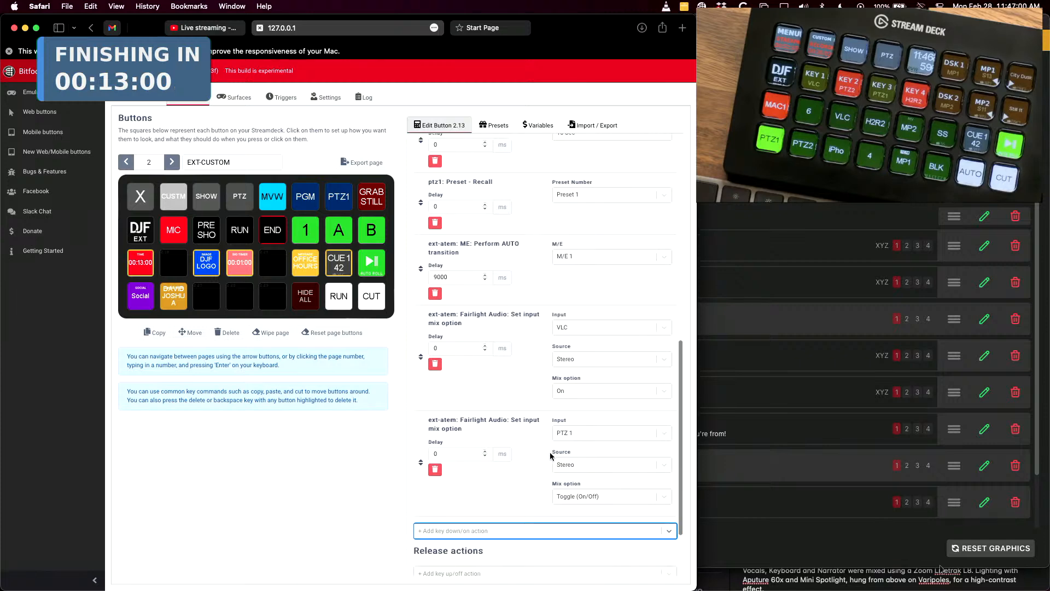
pyautogui.click(569, 433)
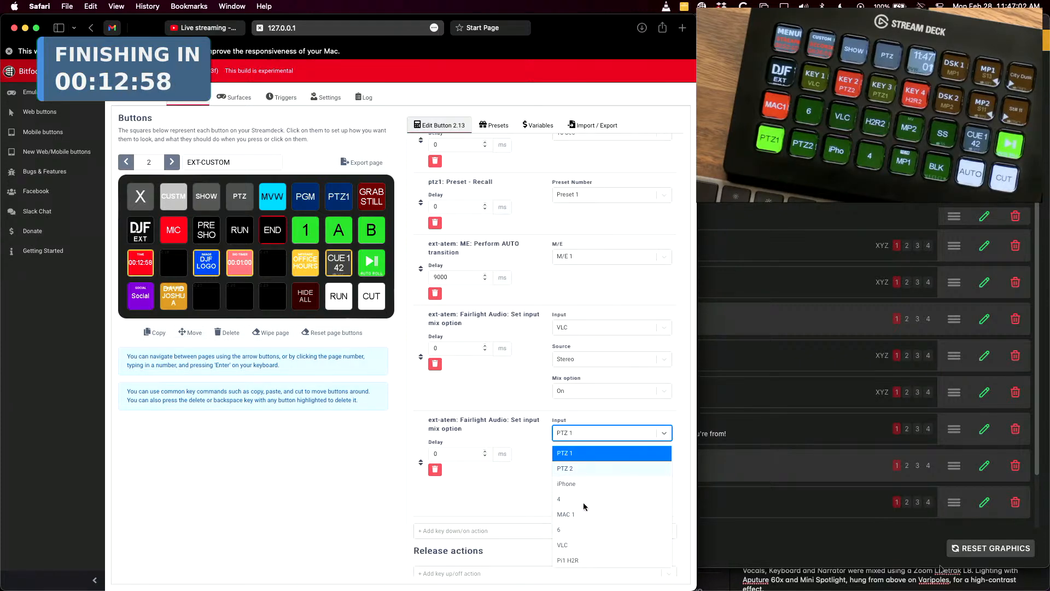
pyautogui.scroll(-2, 583, 517)
pyautogui.click(596, 541)
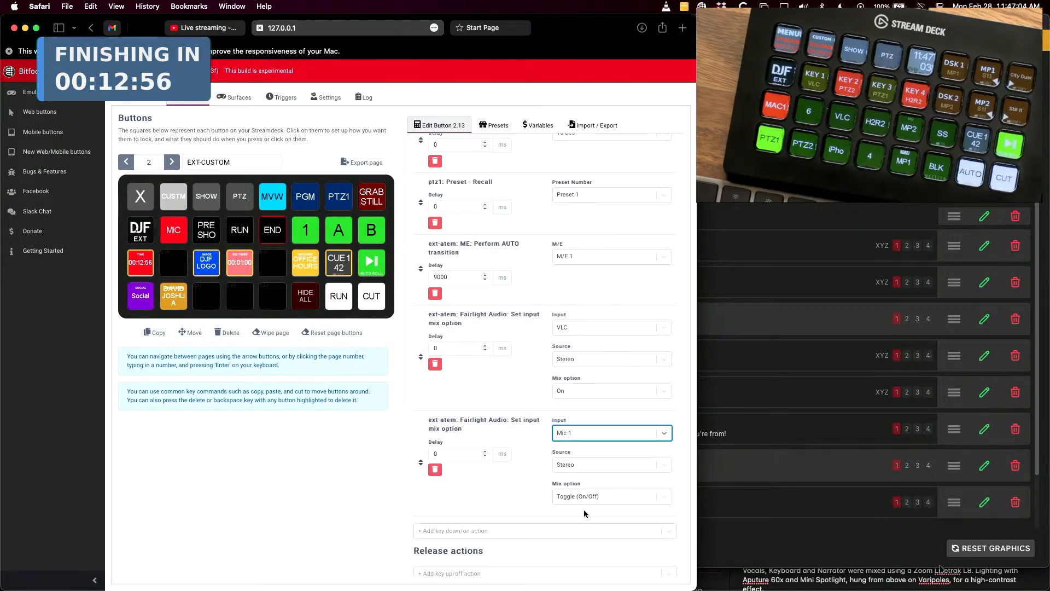
pyautogui.click(591, 495)
pyautogui.click(589, 547)
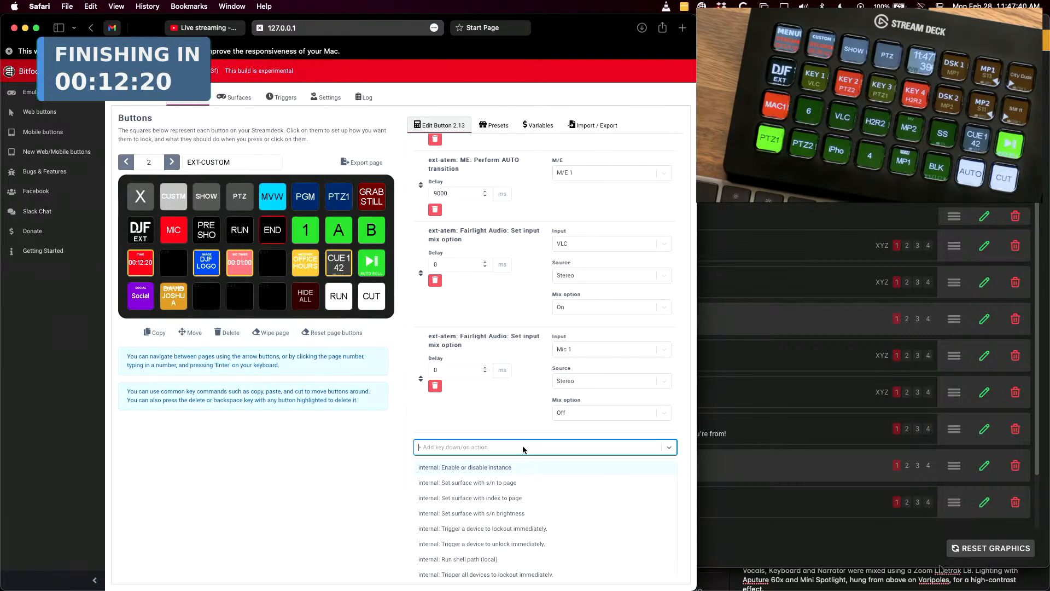
# Add three ext-atem: Upstream key: Set OnAir press actions to the END button
pyautogui.click(523, 446)
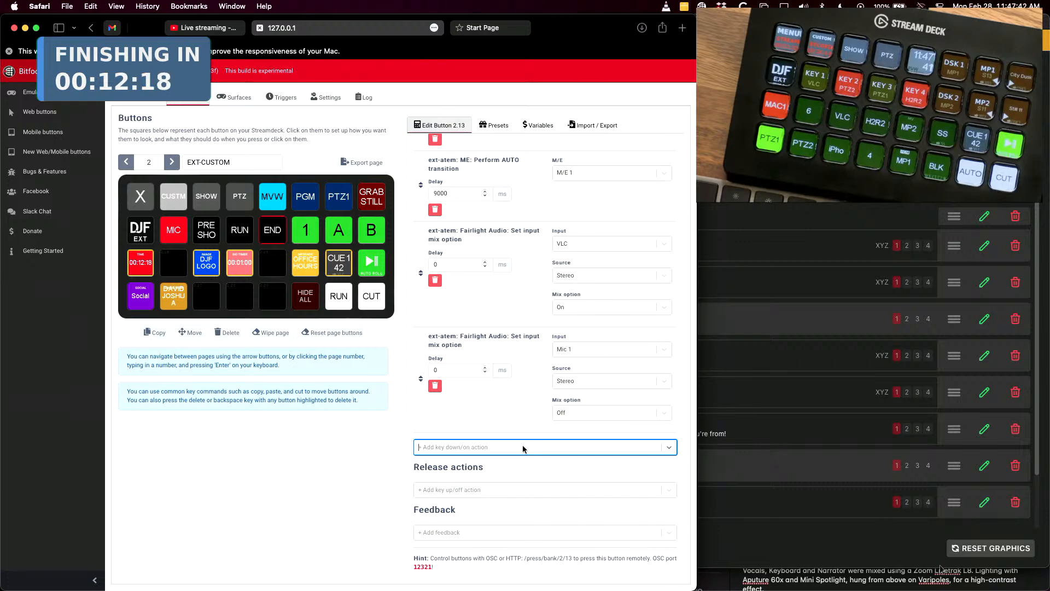
pyautogui.click(523, 448)
pyautogui.write('onair')
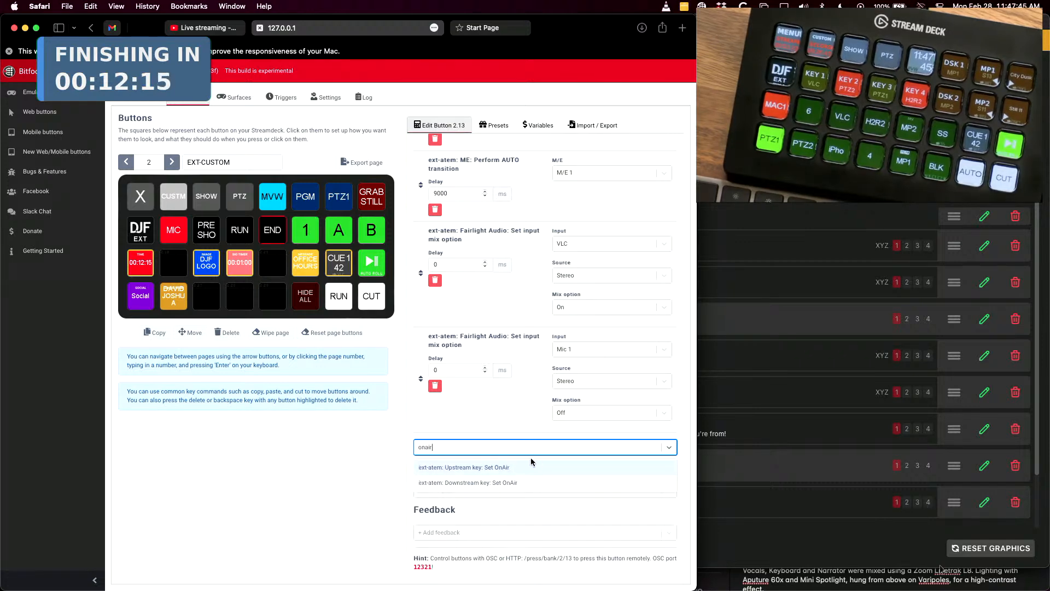
pyautogui.click(531, 466)
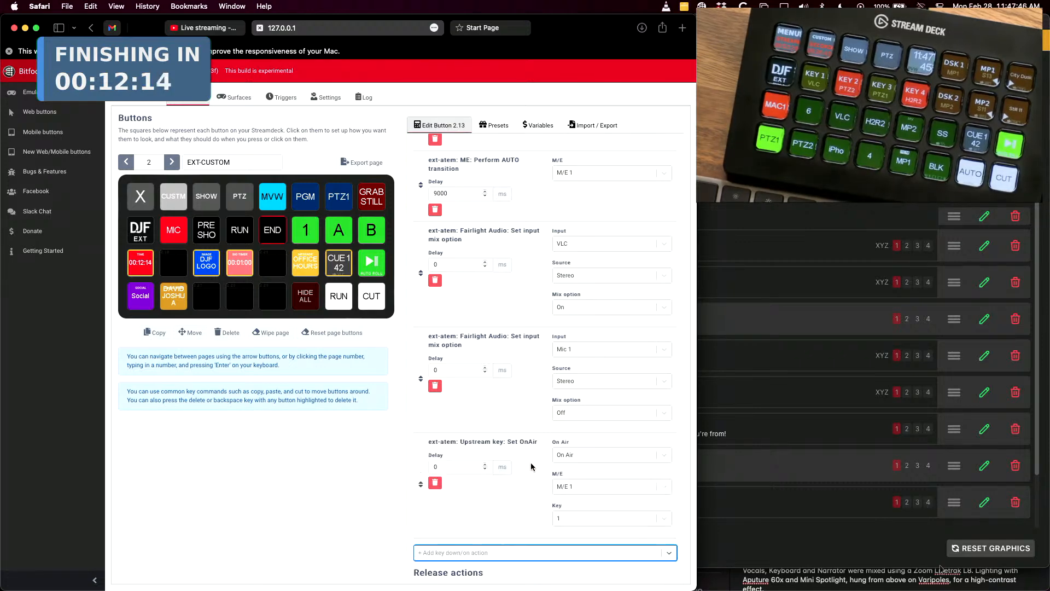
pyautogui.click(522, 551)
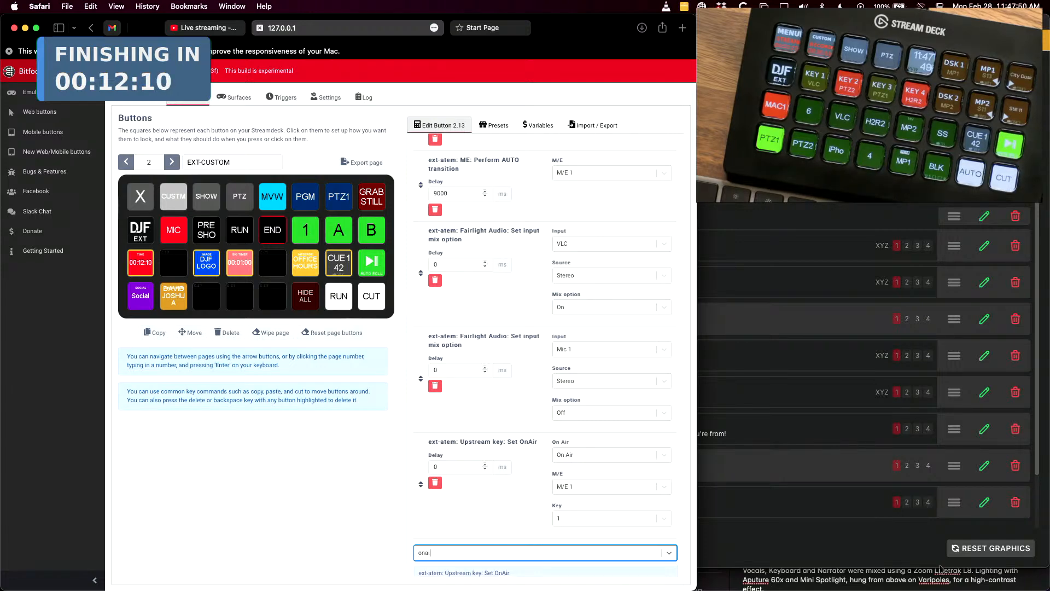
pyautogui.press('Return')
pyautogui.scroll(-5, 535, 538)
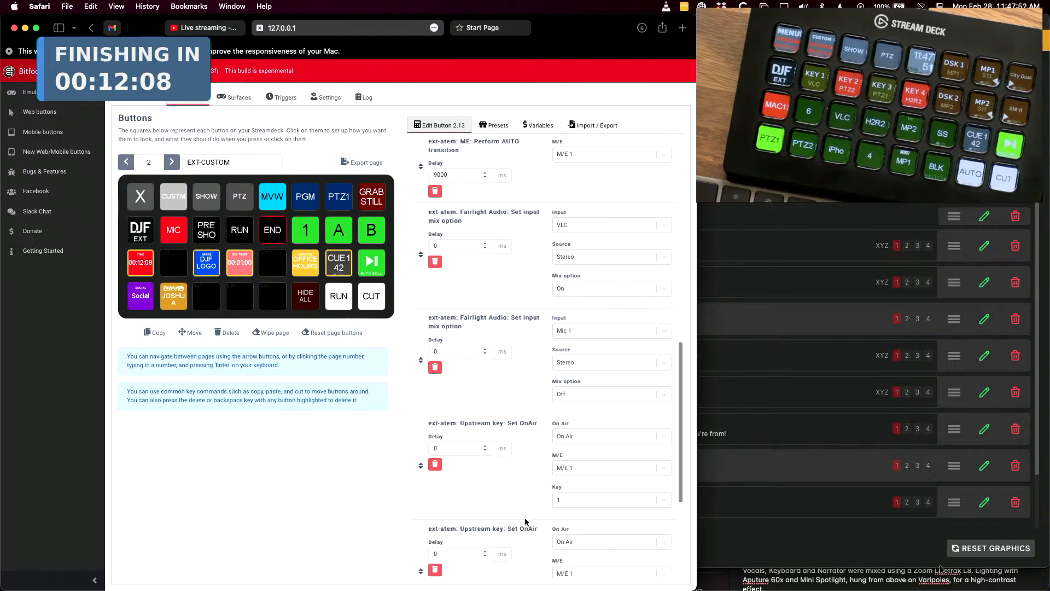
pyautogui.click(517, 473)
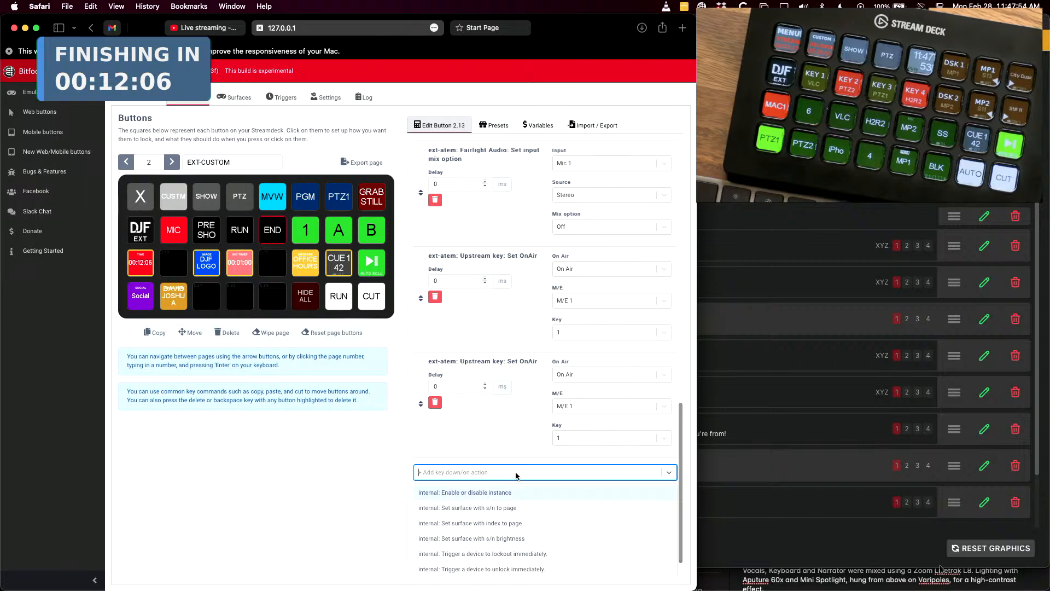
pyautogui.write('onair')
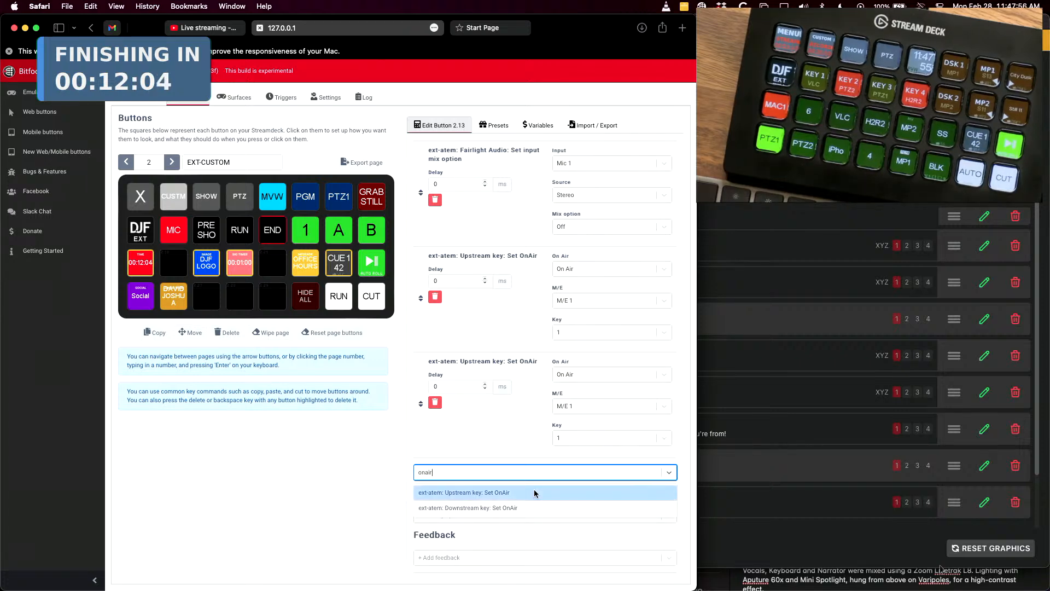
pyautogui.click(535, 493)
pyautogui.scroll(-3, 516, 509)
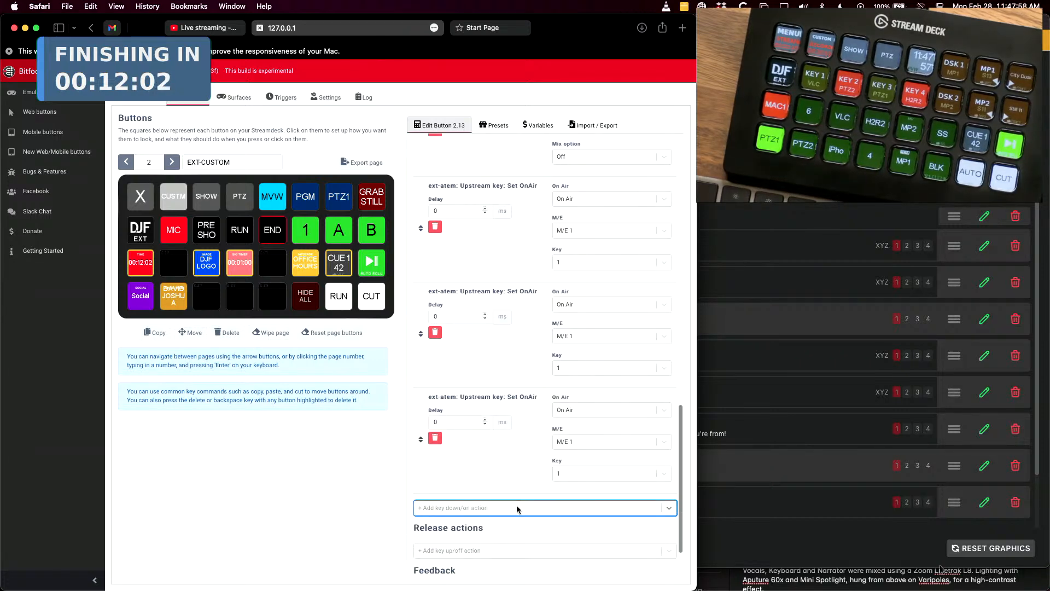
# Set all three Upstream key: Set OnAir actions to Off, with key 1 for the first, key 2 for the second and key 3 for the third
pyautogui.click(582, 199)
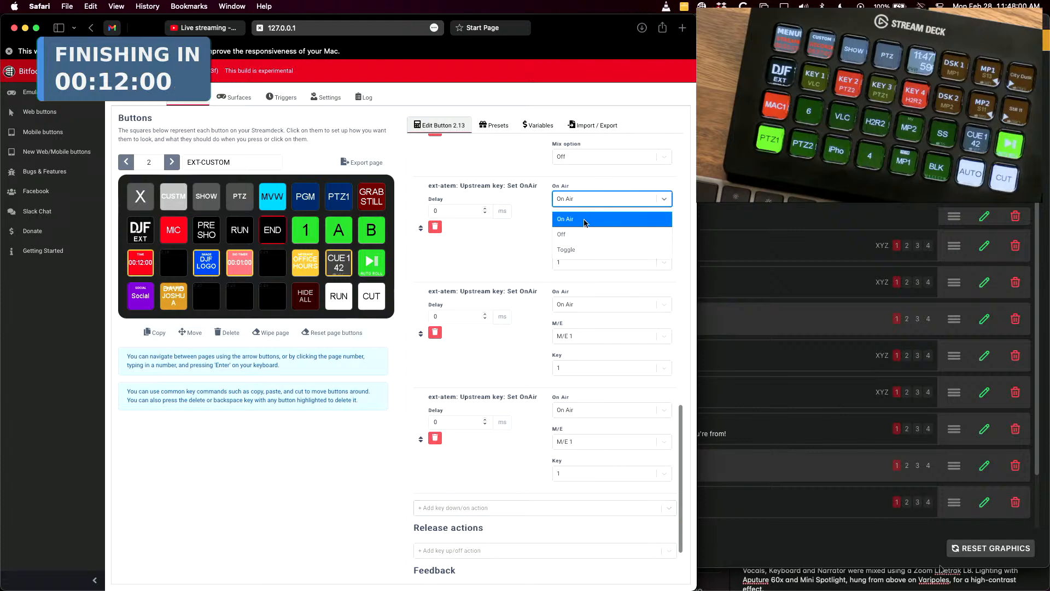
pyautogui.click(583, 235)
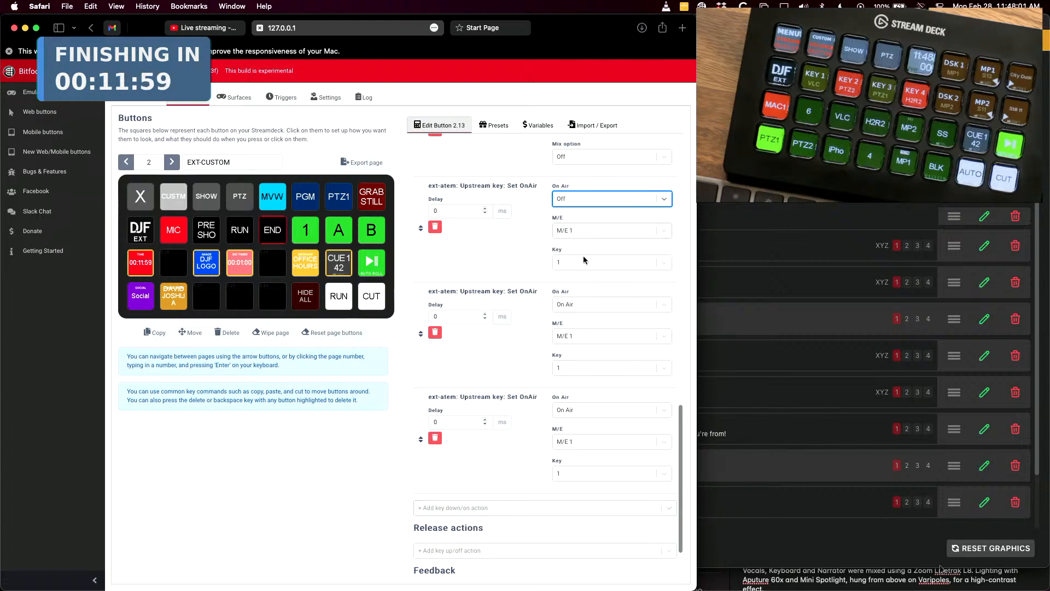
pyautogui.click(574, 306)
pyautogui.click(564, 341)
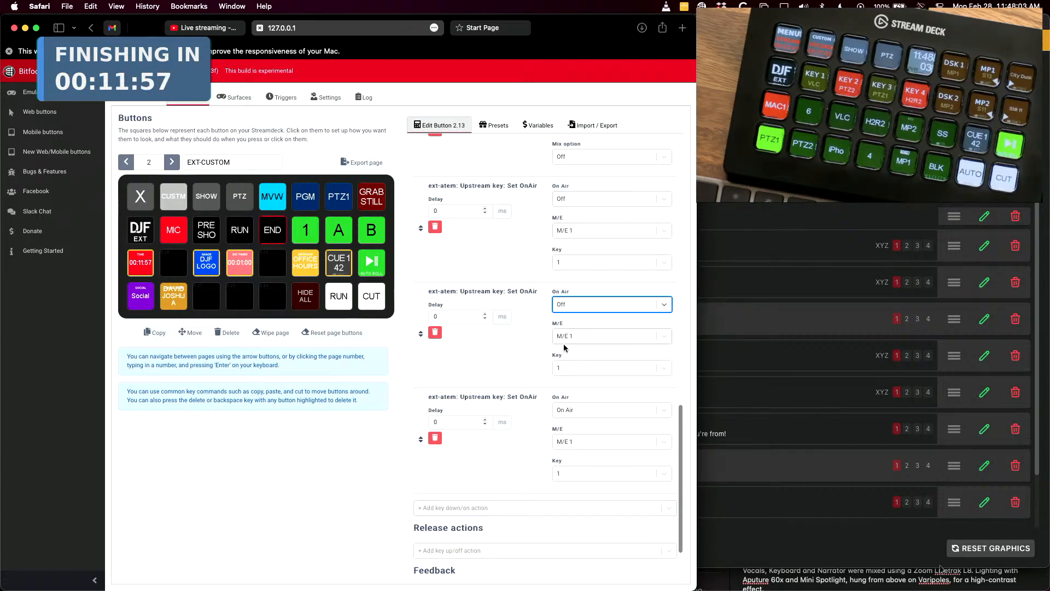
pyautogui.click(575, 370)
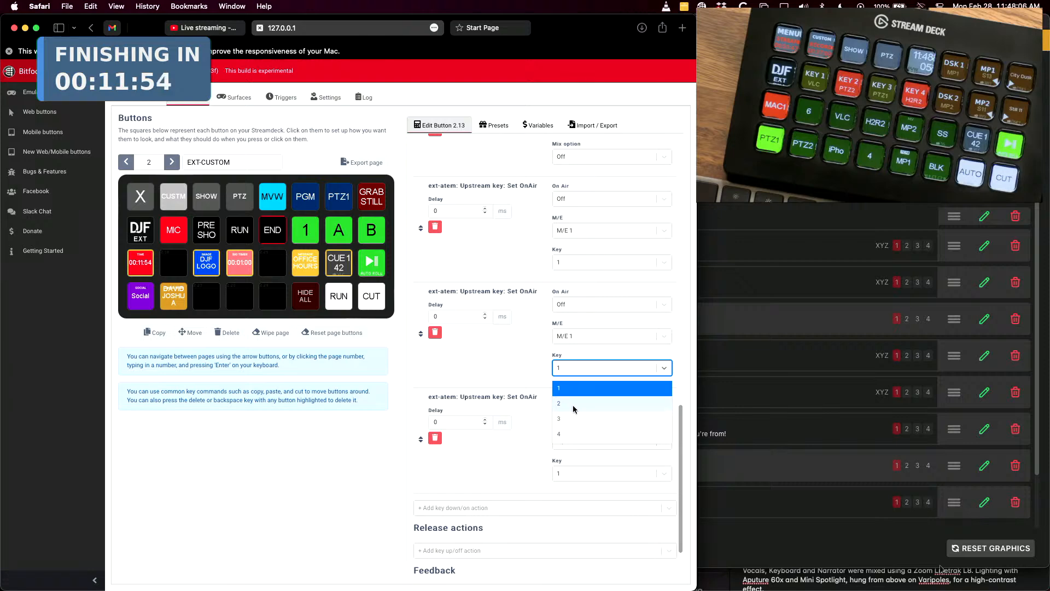
pyautogui.click(573, 408)
pyautogui.click(565, 414)
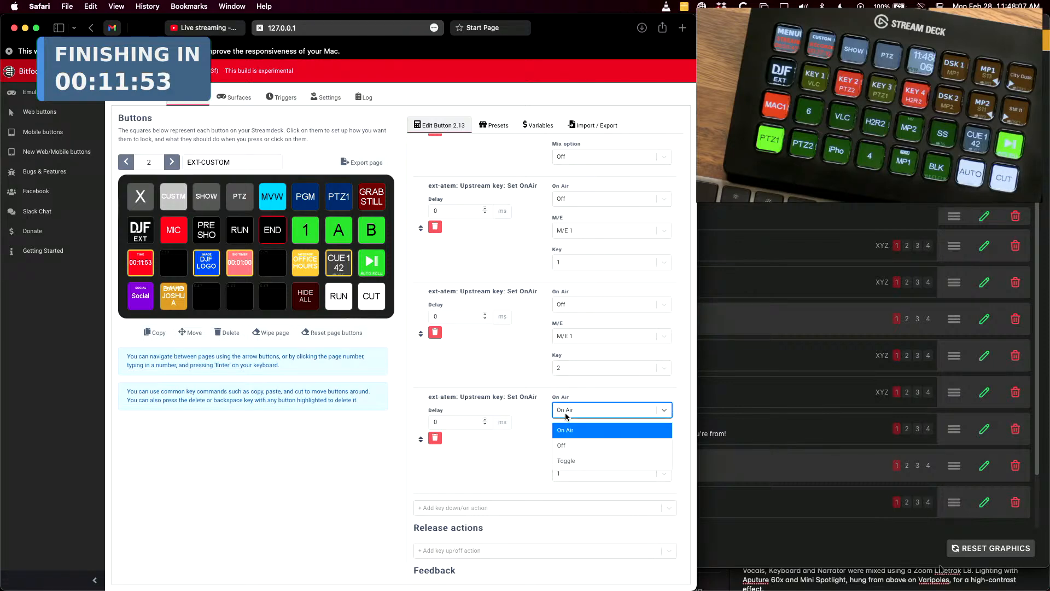
pyautogui.click(566, 445)
pyautogui.click(575, 473)
pyautogui.click(573, 522)
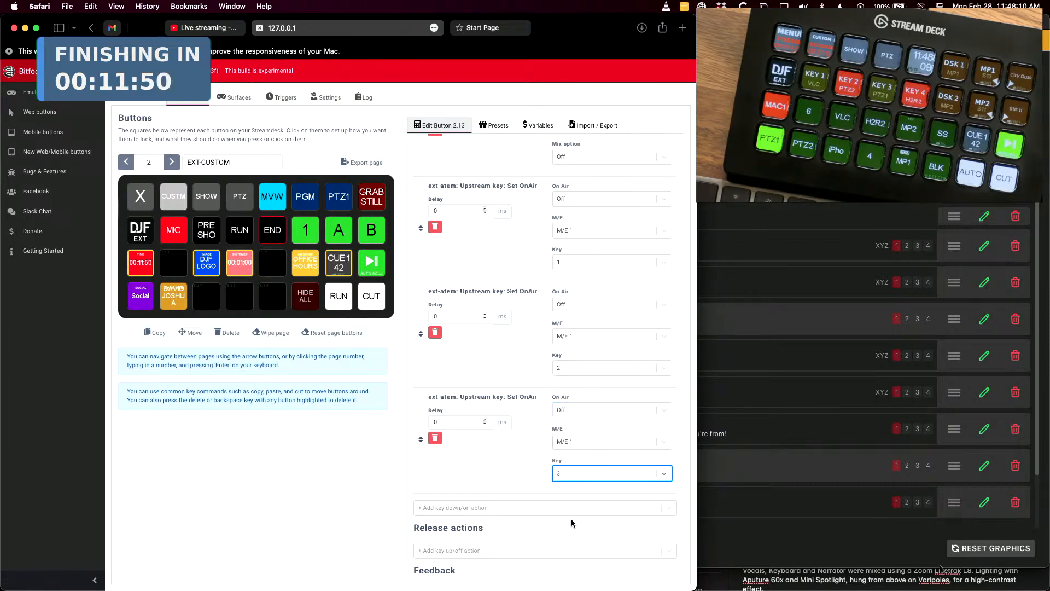
# Move the Mic 1 Fairlight mix option action between the upstream key actions for key 1 and key 2
pyautogui.scroll(3, 437, 280)
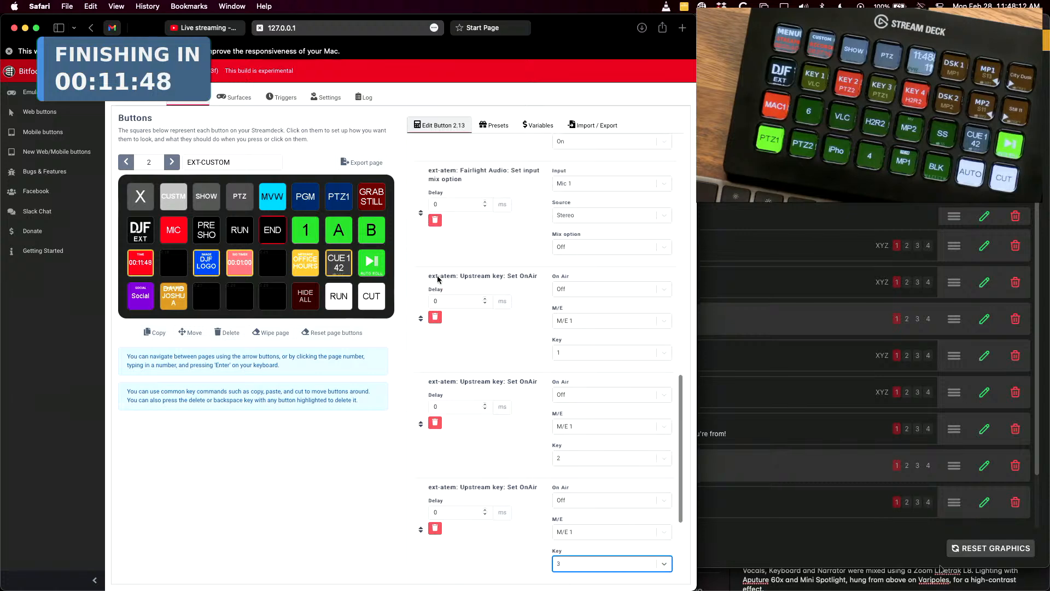
pyautogui.moveTo(419, 216)
pyautogui.mouseDown()
pyautogui.moveTo(465, 208)
pyautogui.moveTo(473, 241)
pyautogui.moveTo(497, 234)
pyautogui.mouseUp()
pyautogui.scroll(-10, 465, 209)
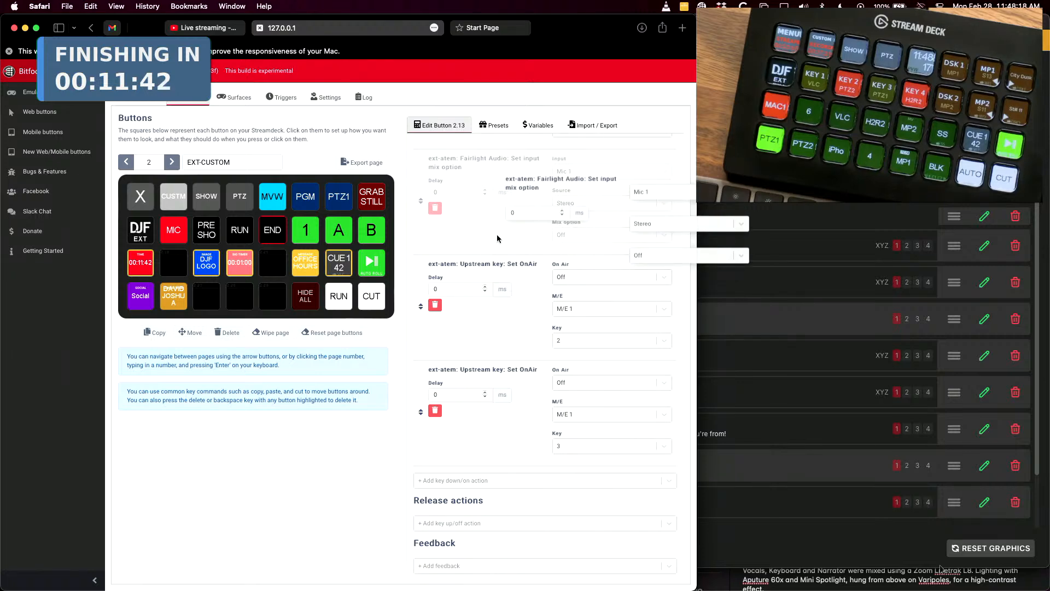
pyautogui.scroll(3, 497, 261)
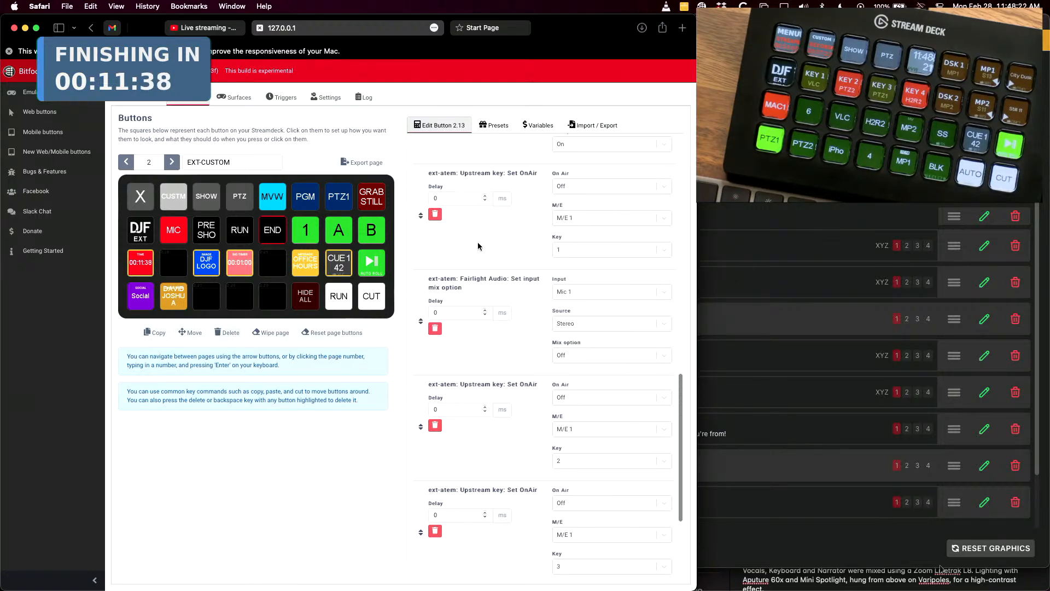
# Move the three Upstream key: Set OnAir actions to the start of the press actions, in the order key 1, key 2, key 3
pyautogui.scroll(1, 478, 246)
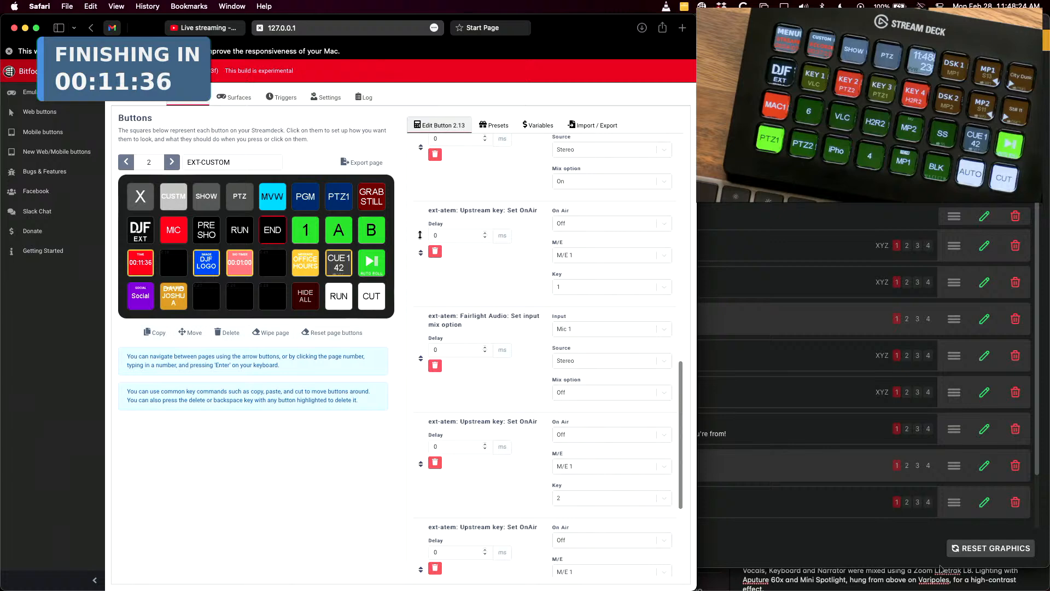
pyautogui.moveTo(421, 251); pyautogui.dragTo(468, 310)
pyautogui.scroll(-10, 508, 341)
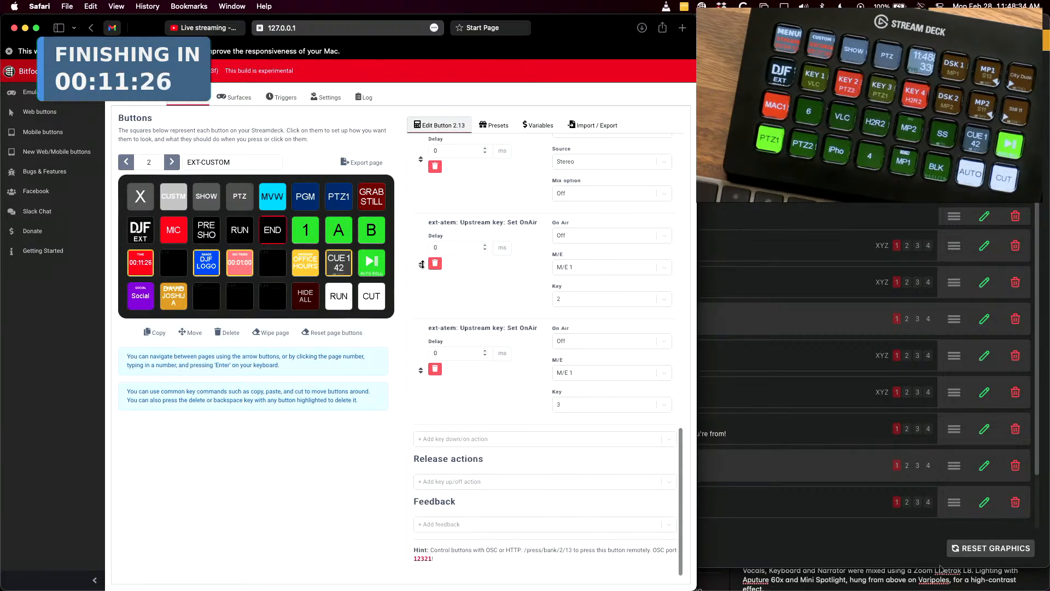
pyautogui.moveTo(431, 266); pyautogui.dragTo(474, 438)
pyautogui.scroll(-10, 489, 437)
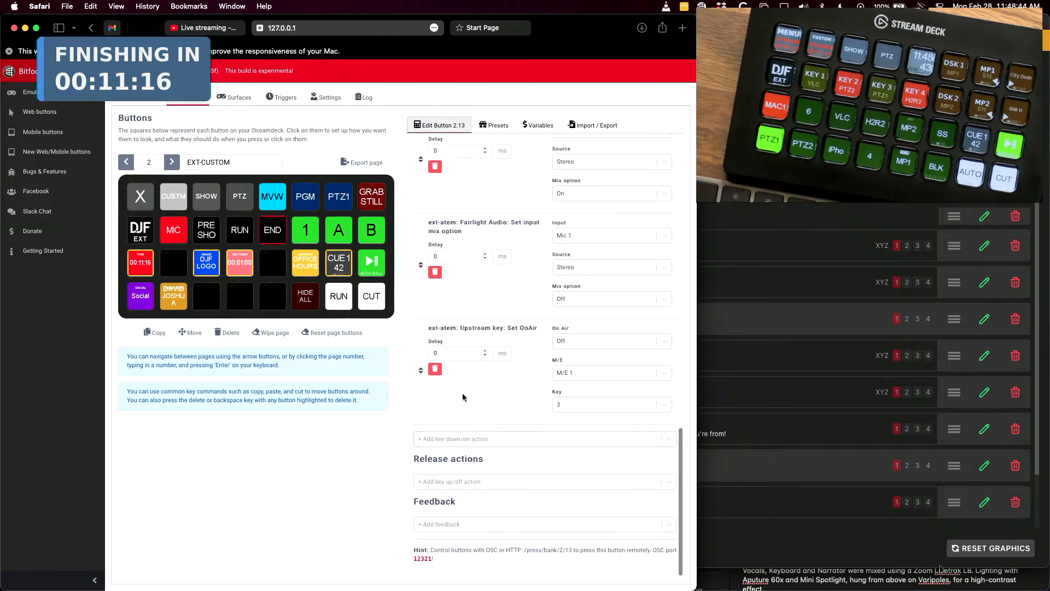
pyautogui.moveTo(422, 371); pyautogui.dragTo(497, 480)
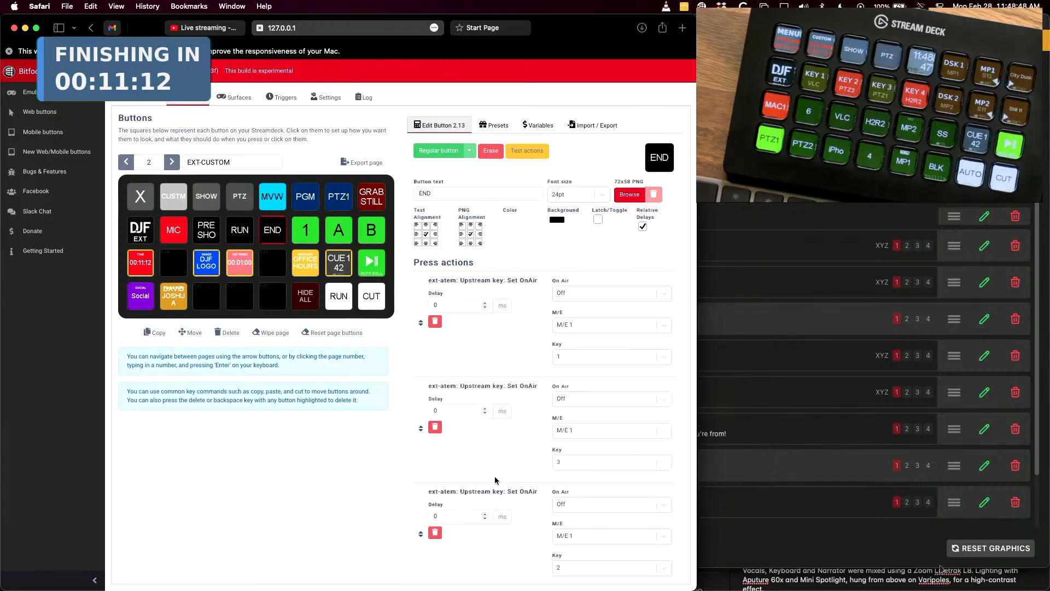
pyautogui.scroll(-3, 503, 465)
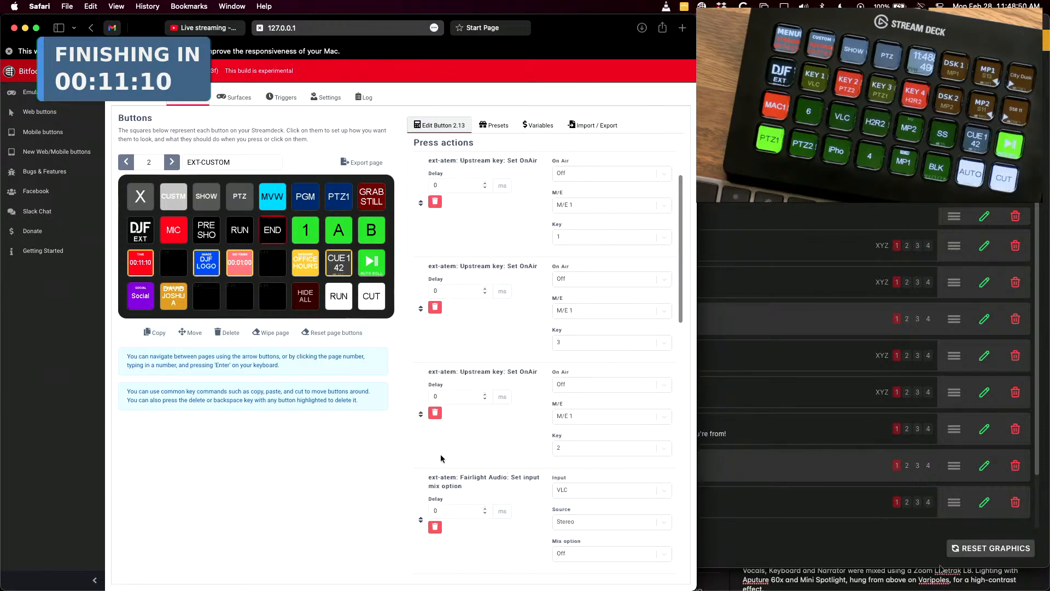
pyautogui.moveTo(419, 412); pyautogui.dragTo(438, 284)
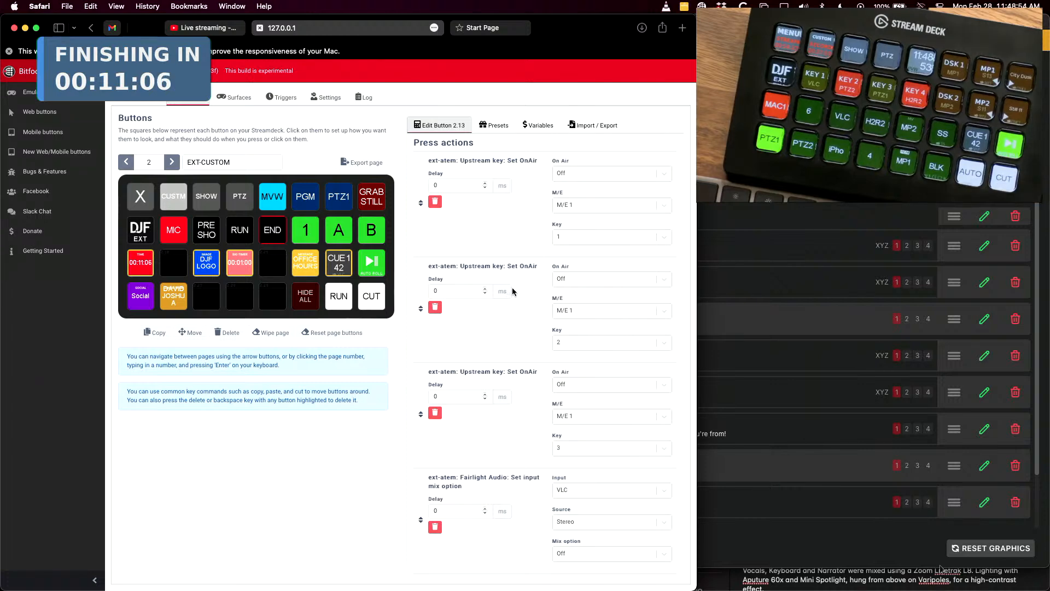
# Review the END button's press actions in order, from the upstream key actions through the AUTO transition to the Mic 1 mix option
pyautogui.scroll(2, 527, 319)
pyautogui.scroll(-3, 527, 319)
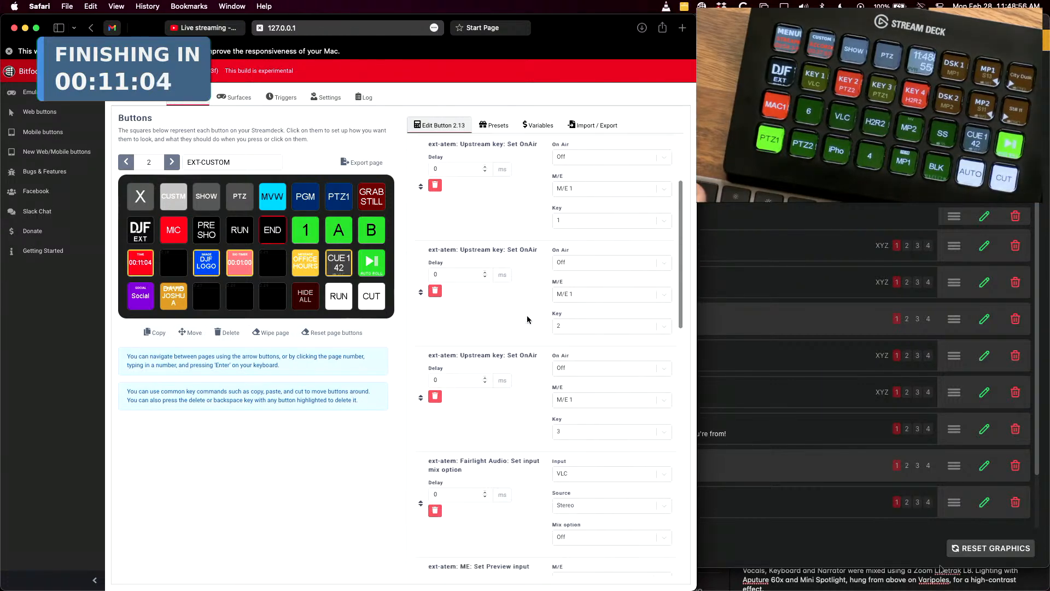
pyautogui.scroll(-1, 527, 319)
pyautogui.scroll(2, 527, 319)
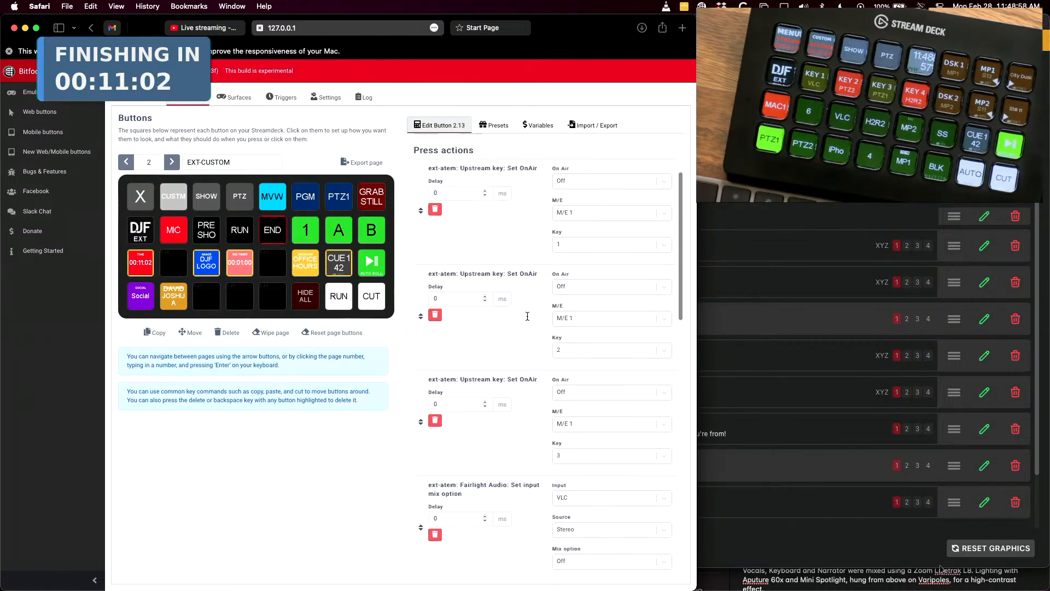
pyautogui.scroll(-1, 527, 320)
pyautogui.scroll(-10, 527, 319)
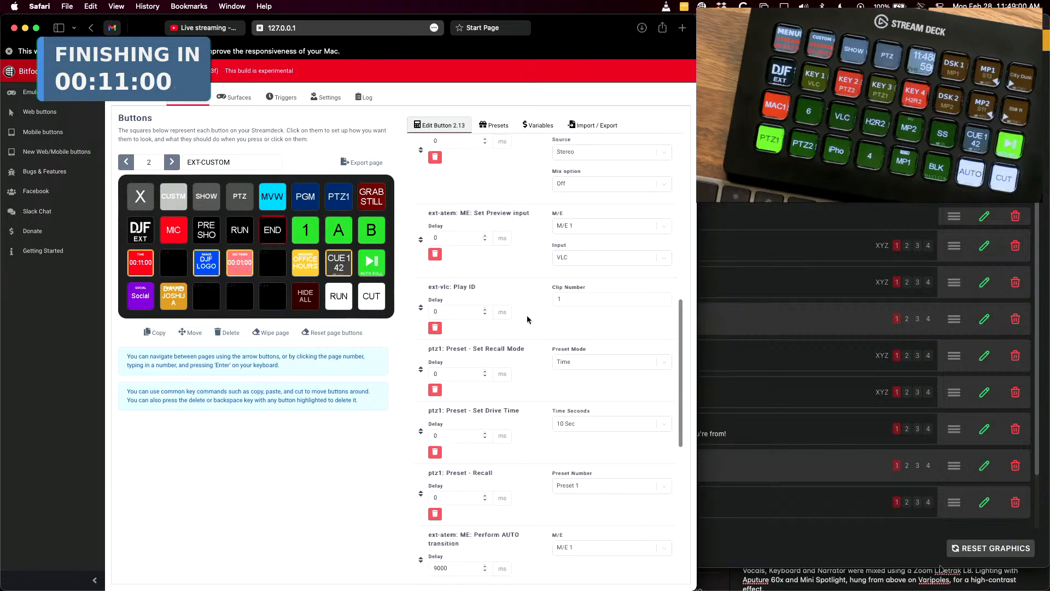
pyautogui.scroll(-5, 527, 320)
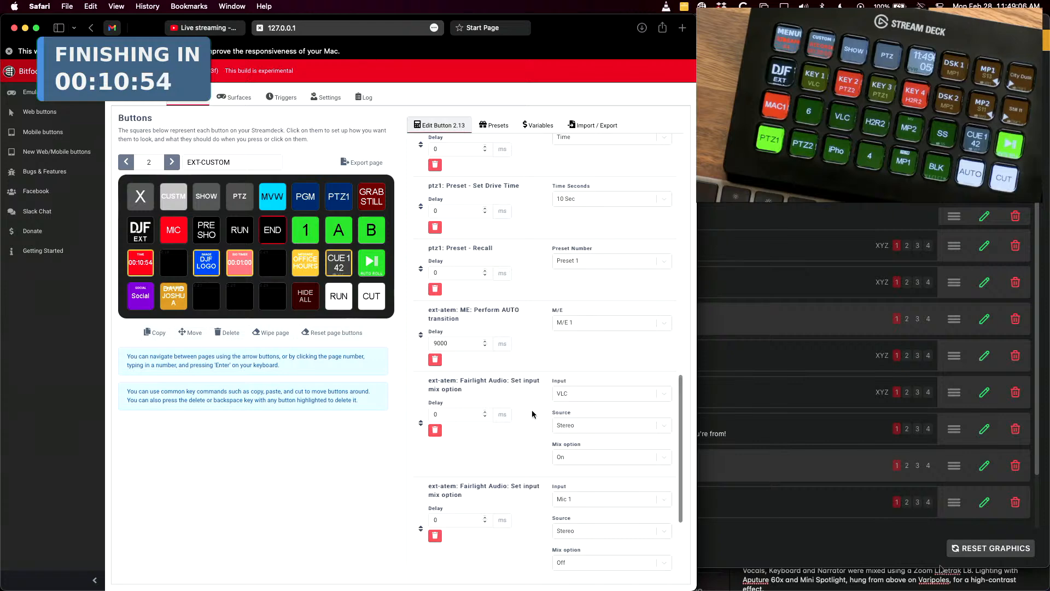
pyautogui.scroll(-4, 533, 414)
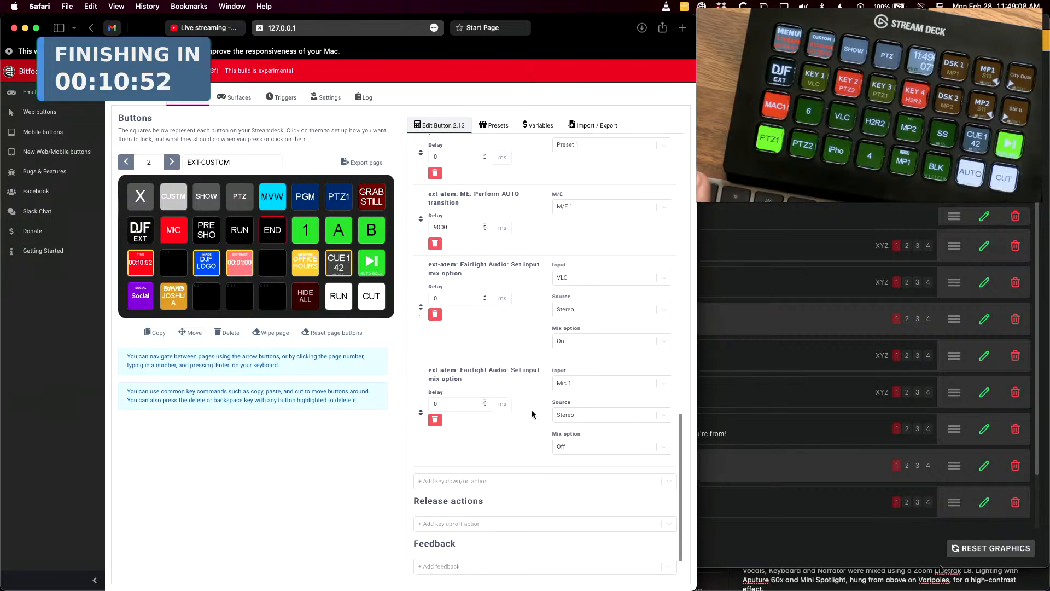